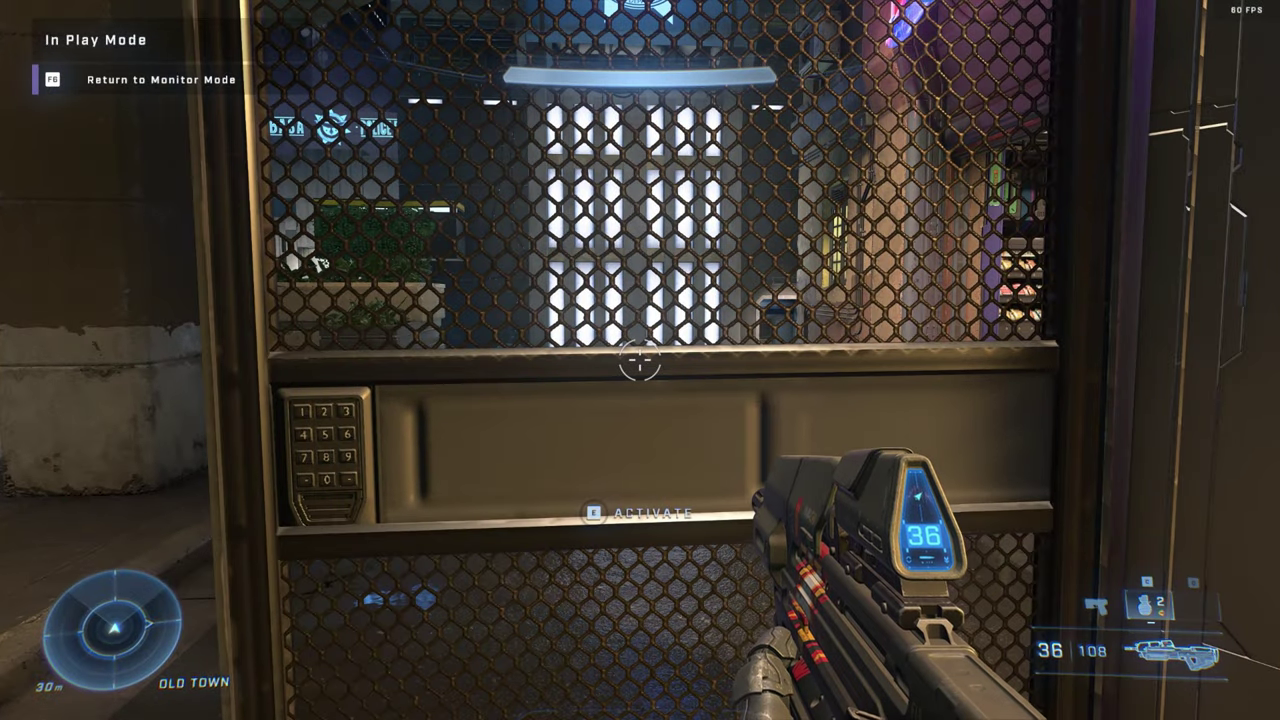
# - Test the mesh gate in play mode by activating it and walking around it
pyautogui.press('e')
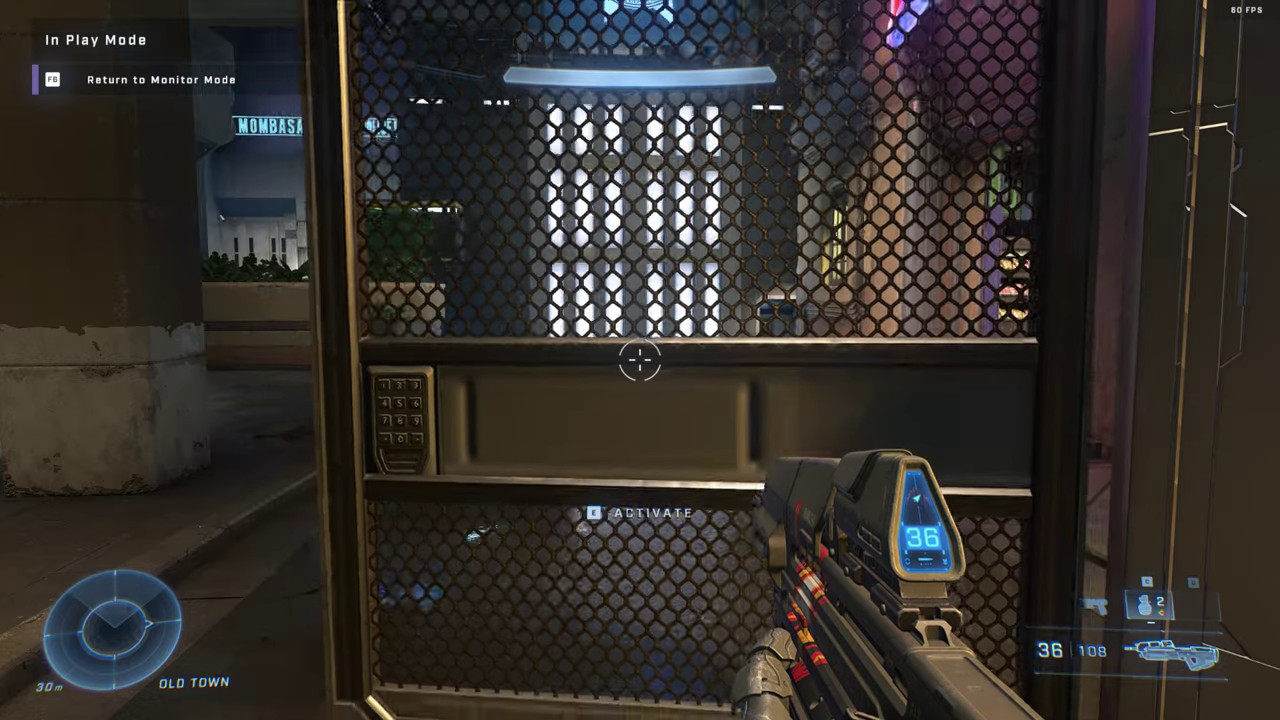
pyautogui.press('w')
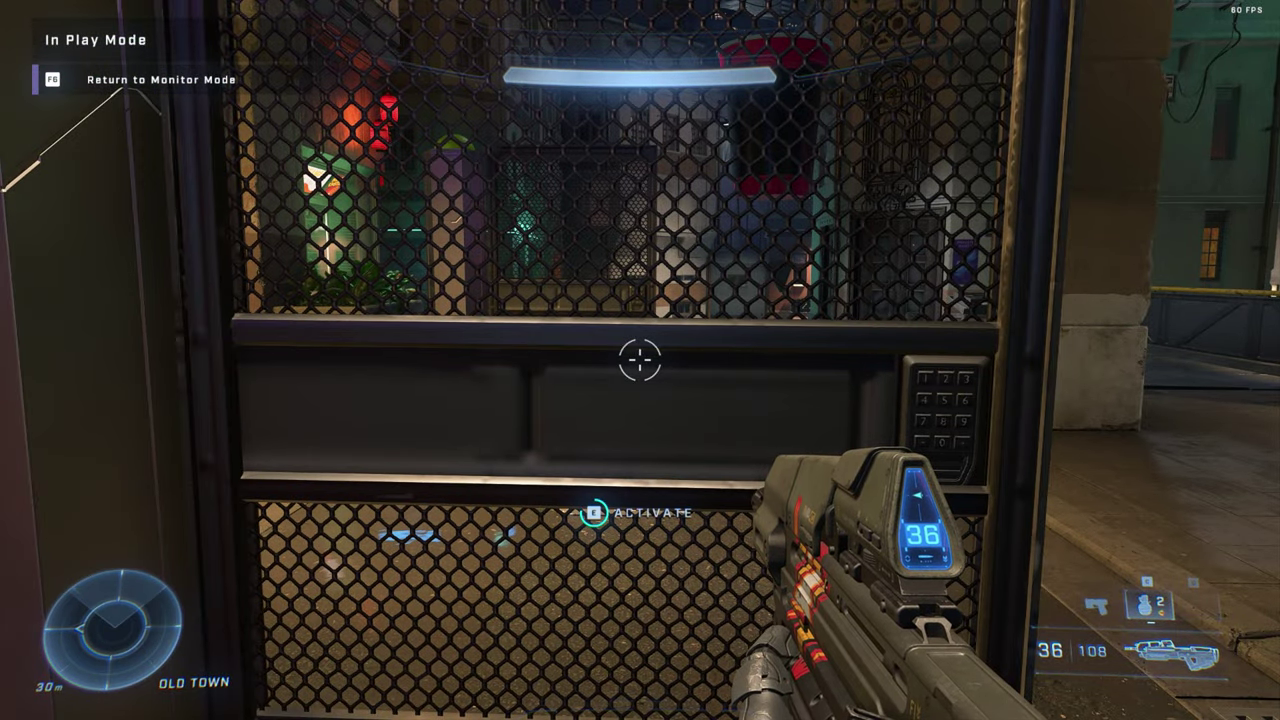
pyautogui.press('s')
pyautogui.press('d')
pyautogui.press('d')
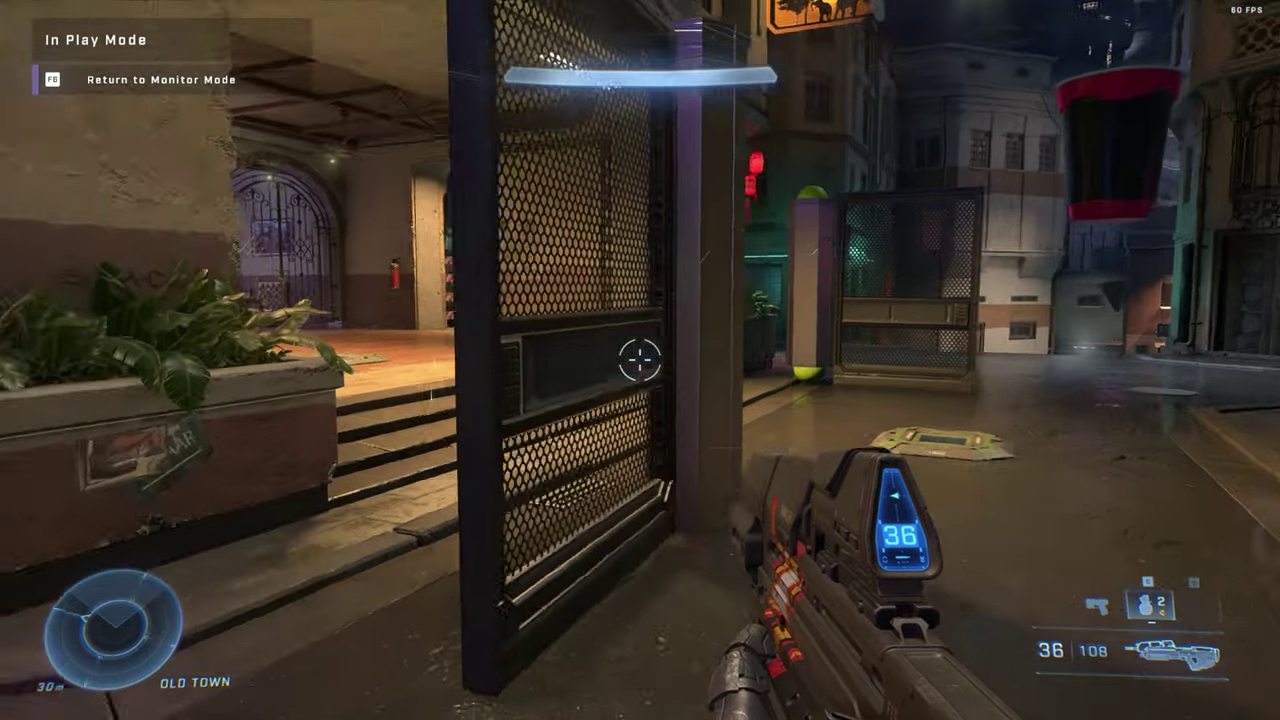
pyautogui.press('d')
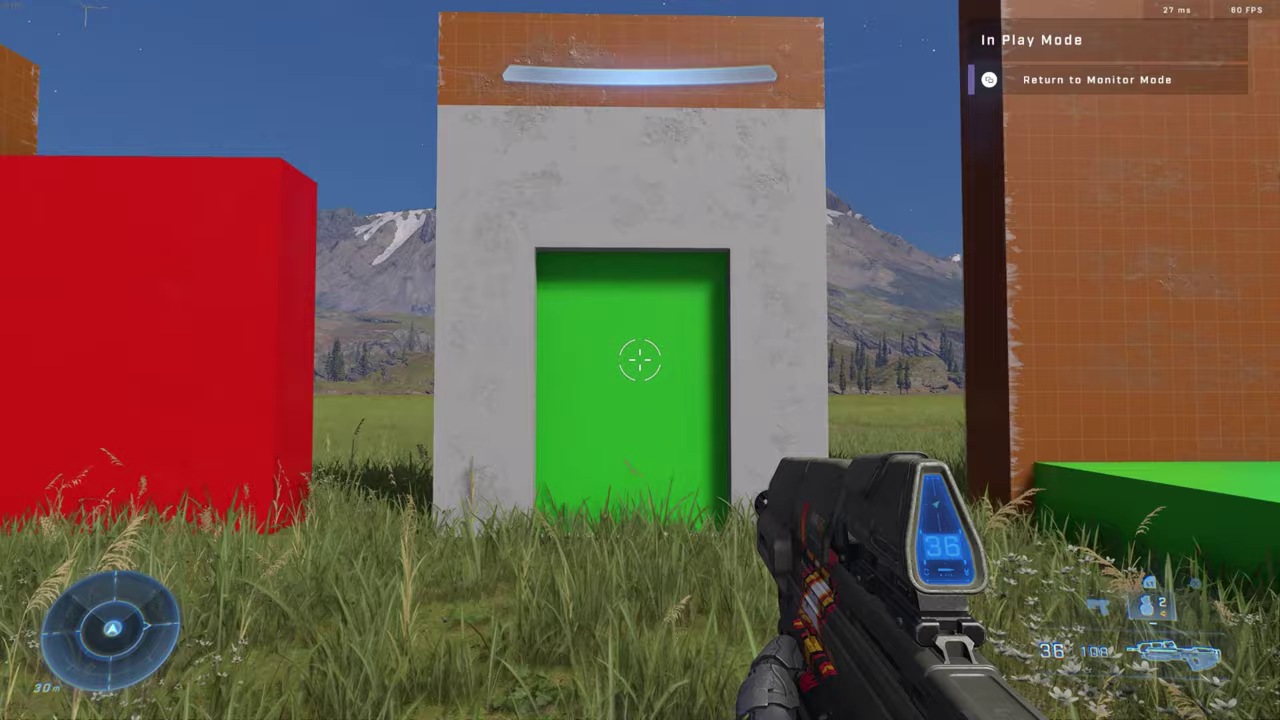
# - Approach the green door in the grey frame and back away from it to test how it opens
pyautogui.press('w')
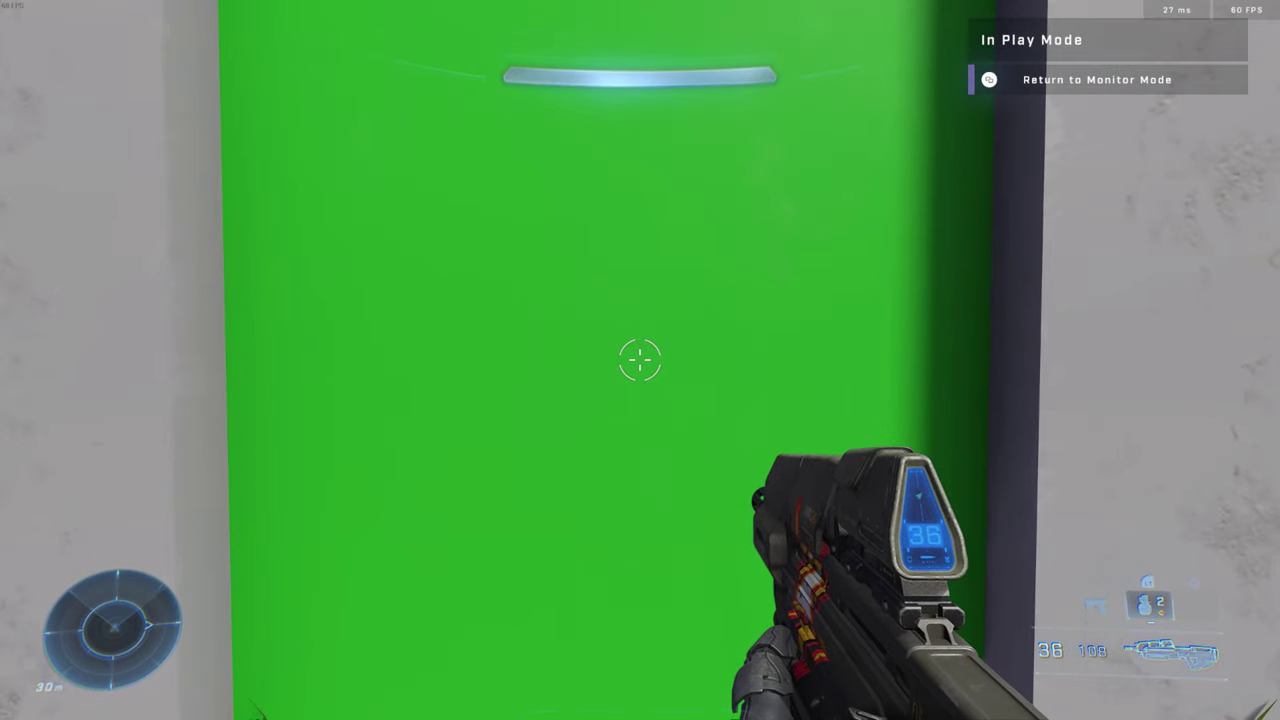
pyautogui.press('s')
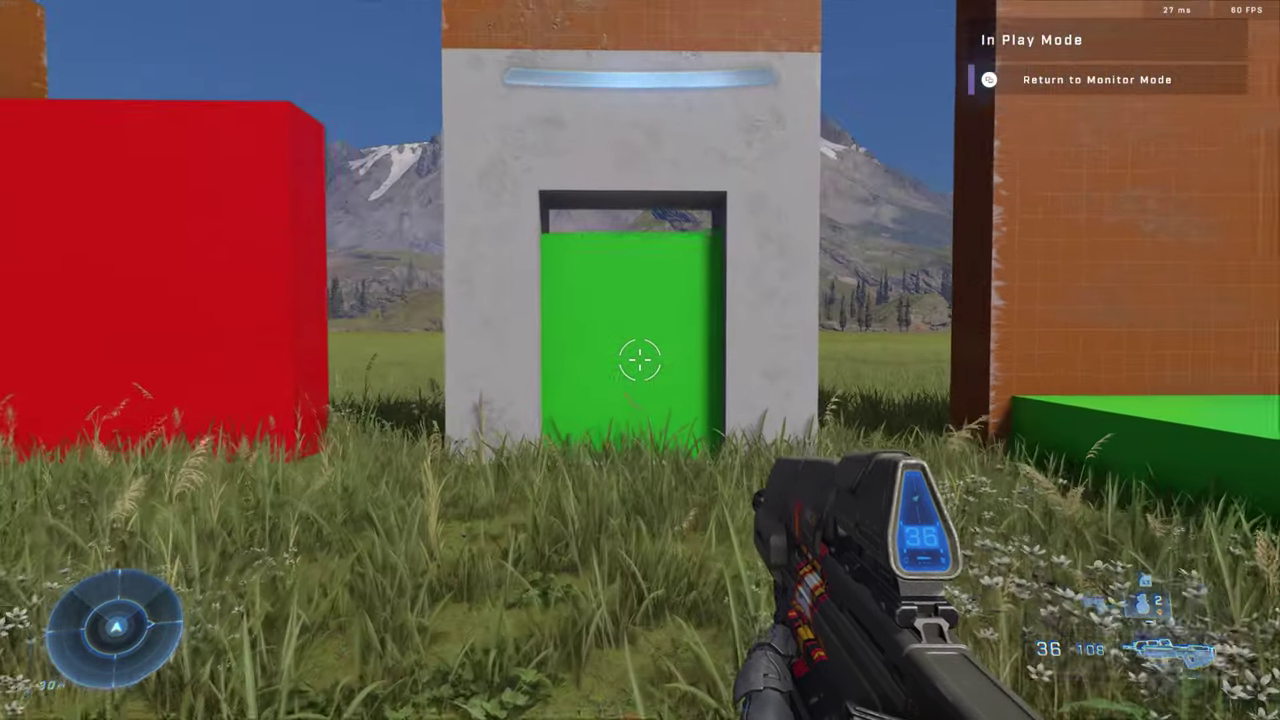
pyautogui.press('s')
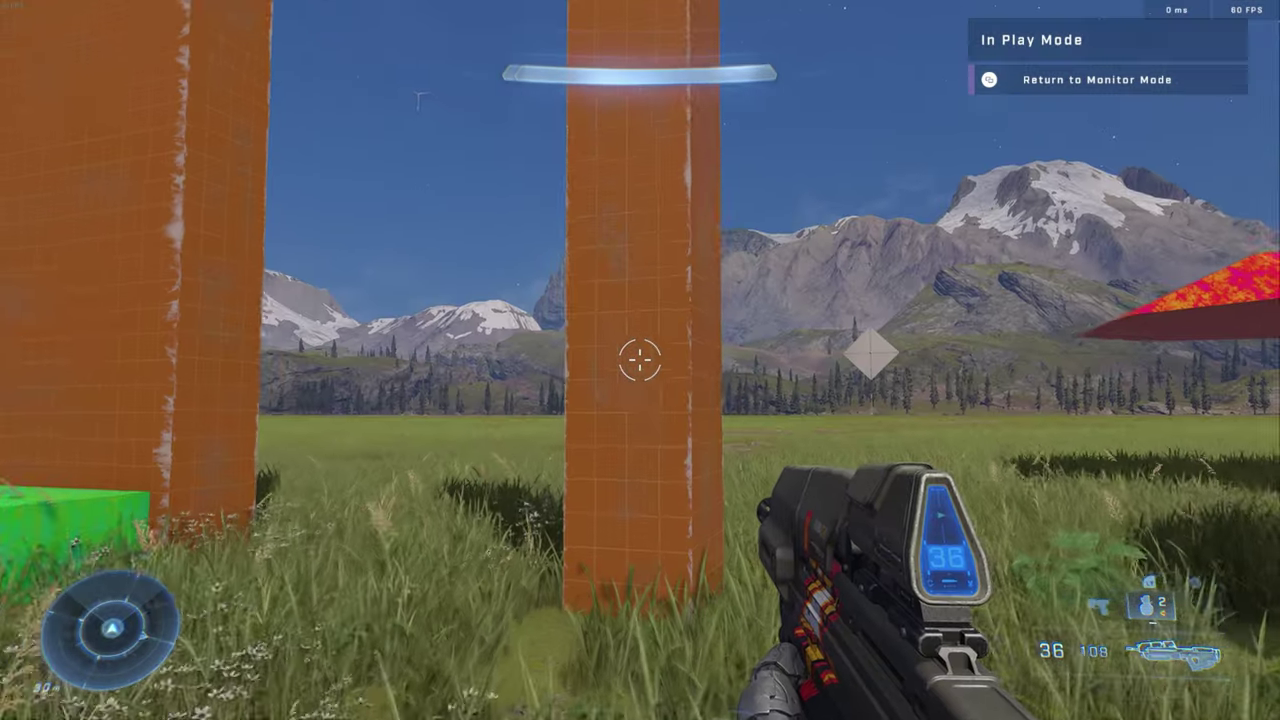
# - Walk up to the narrow orange door and activate it to test its motion
pyautogui.press('w')
pyautogui.press('e')
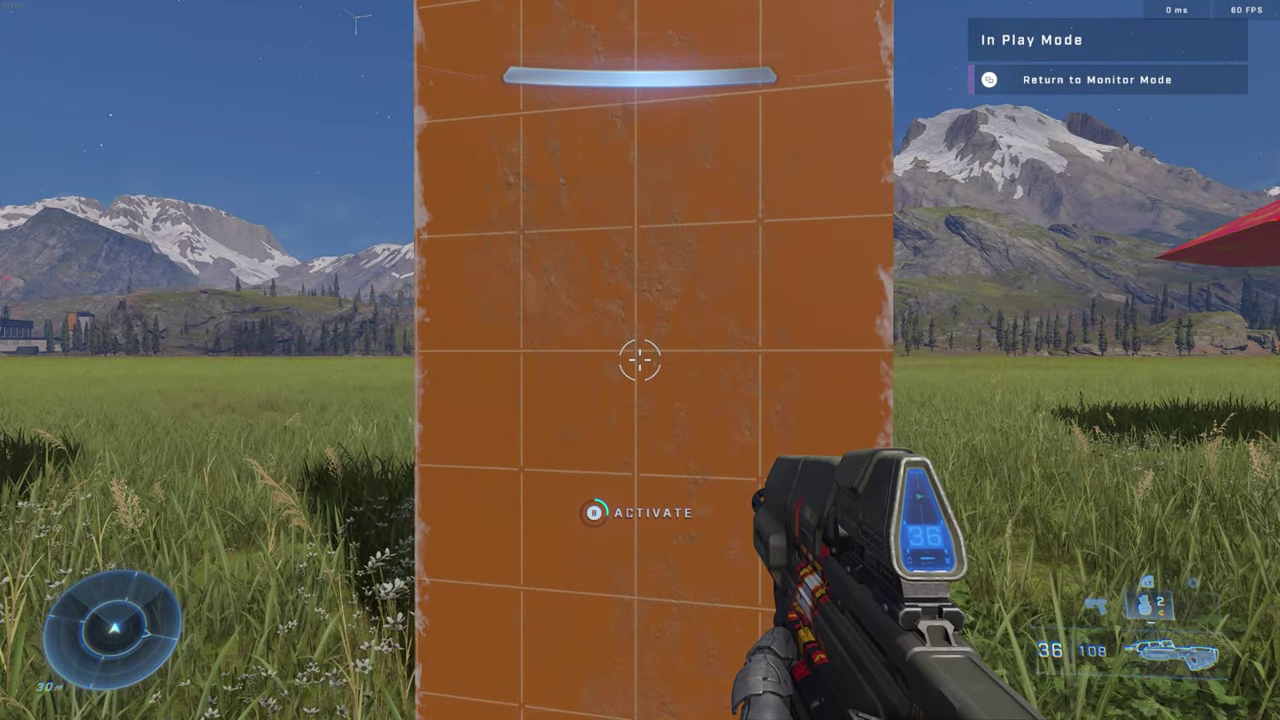
pyautogui.press('w')
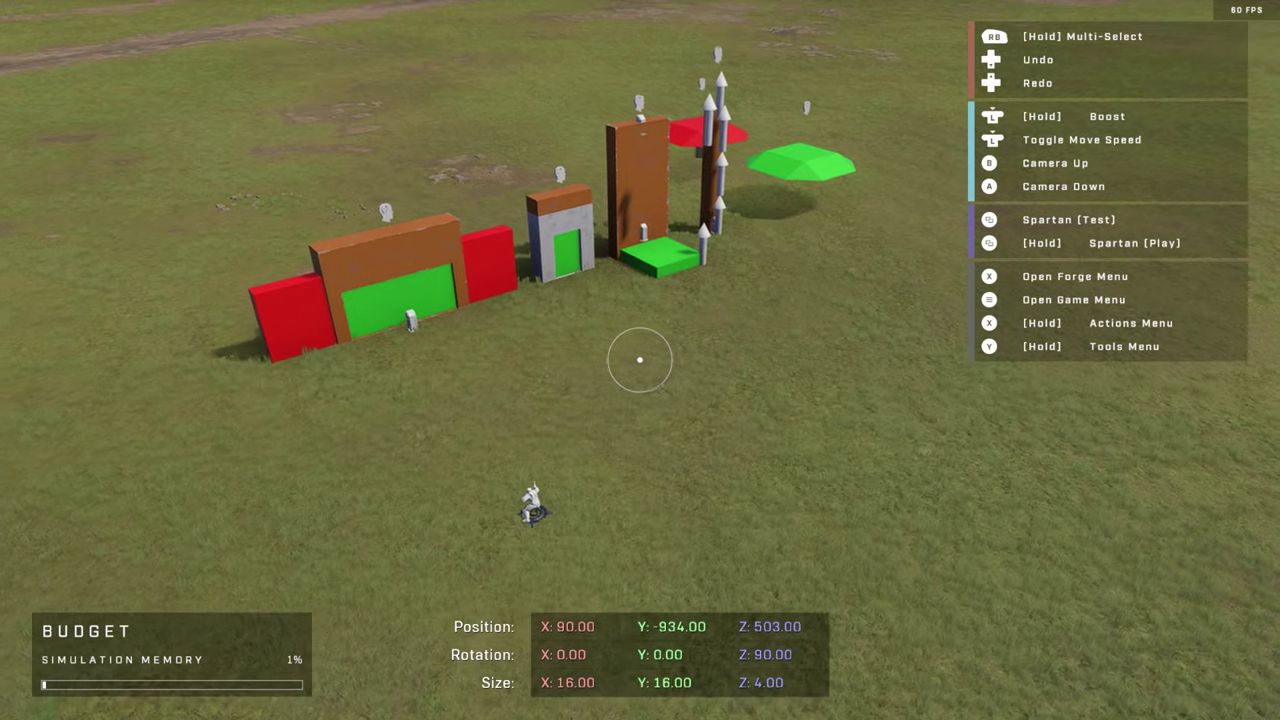
# - Examine the row of door examples in the Forge editor, including the script brain above the wide green door
pyautogui.press('d')
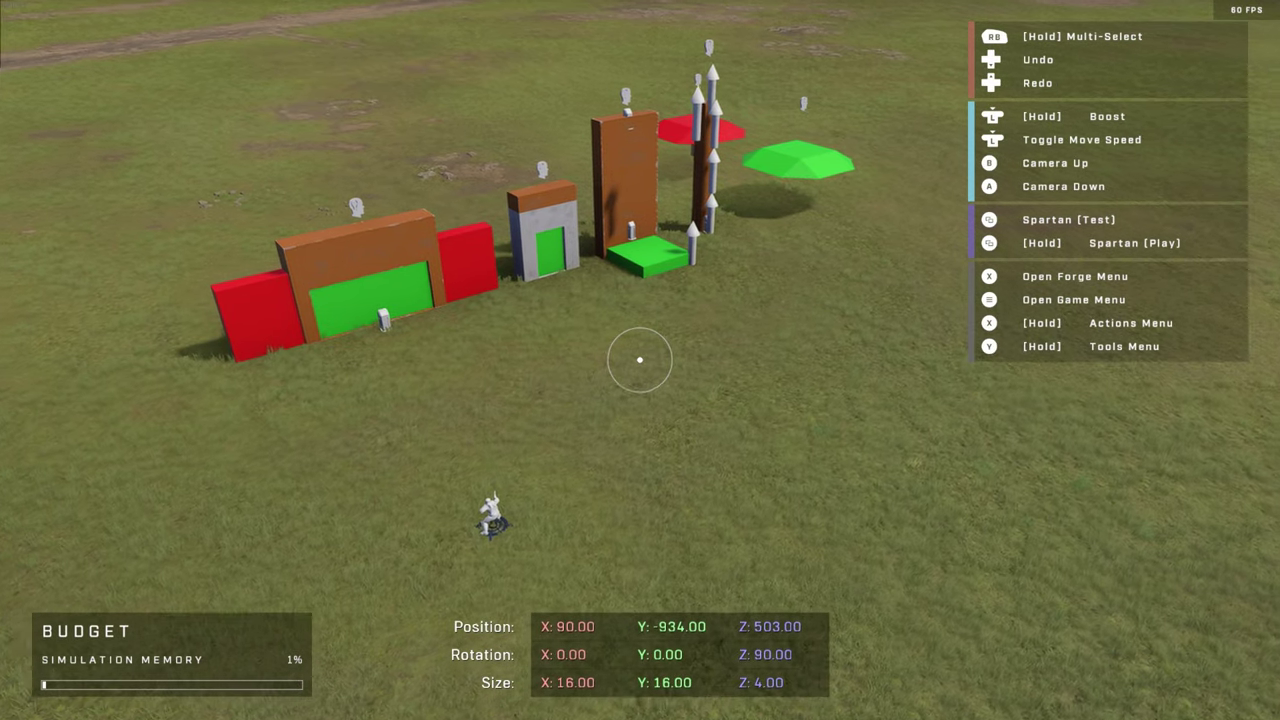
pyautogui.press('d')
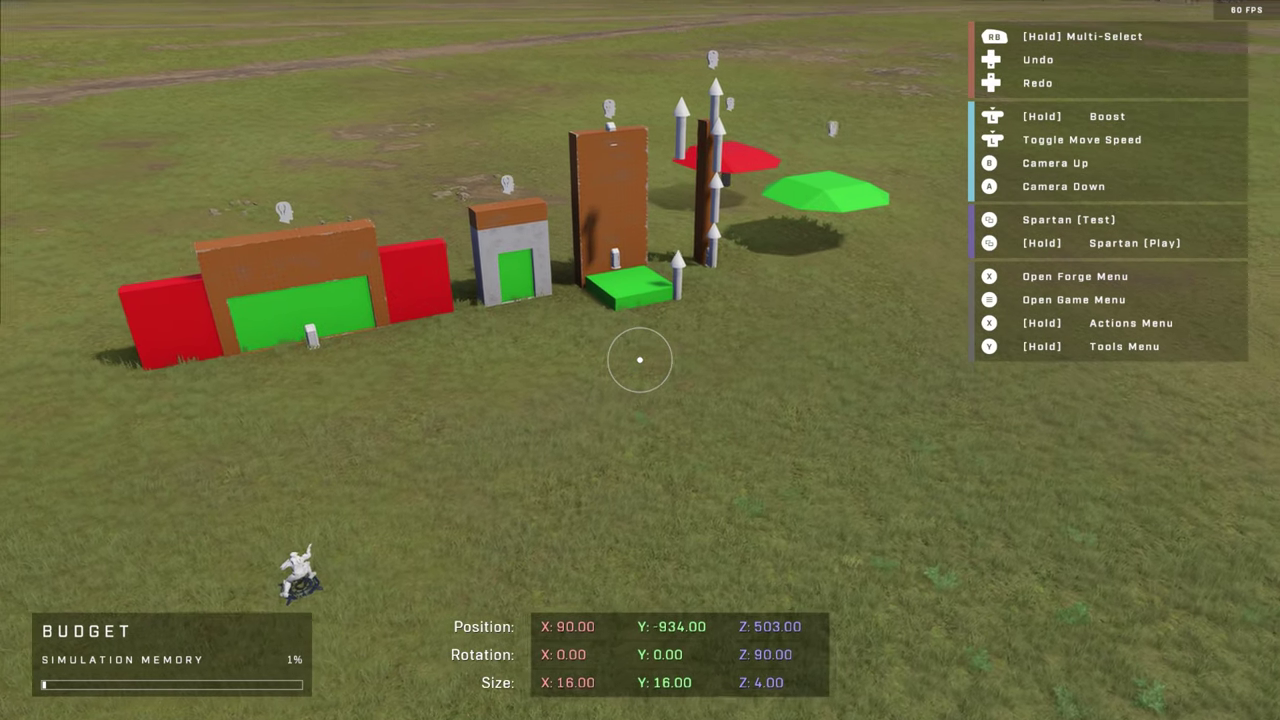
pyautogui.press('d')
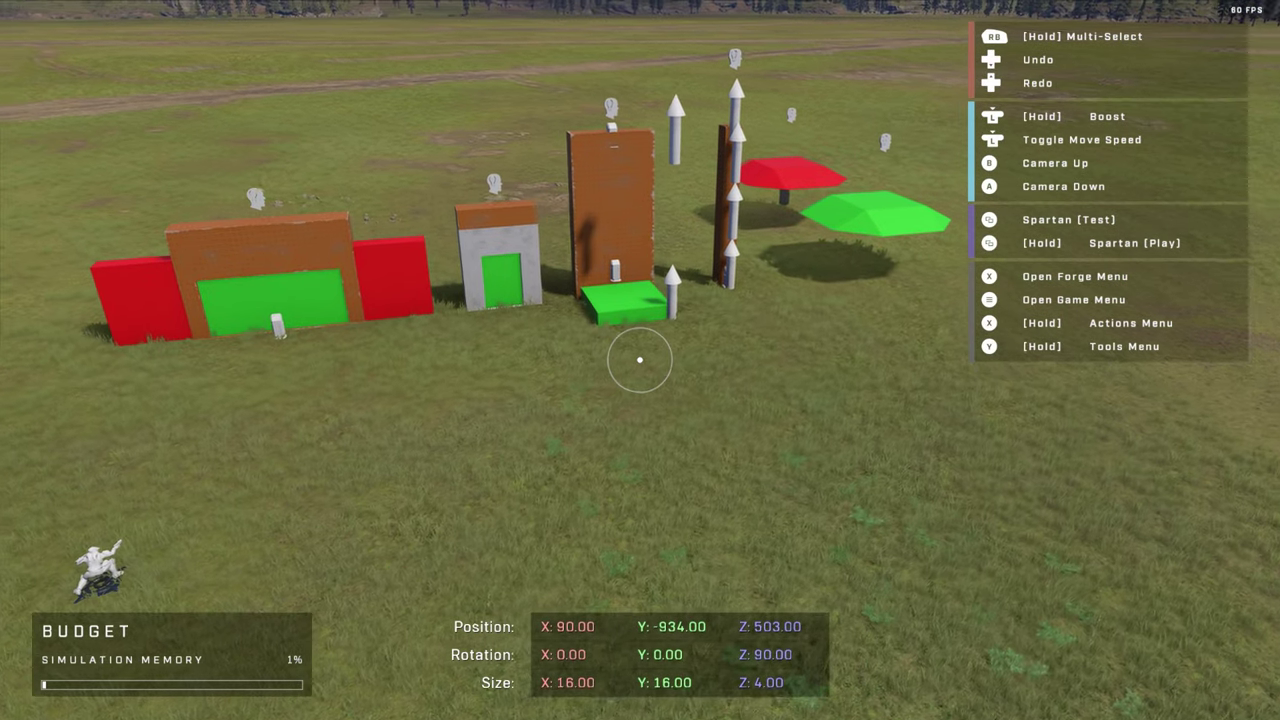
pyautogui.press('d')
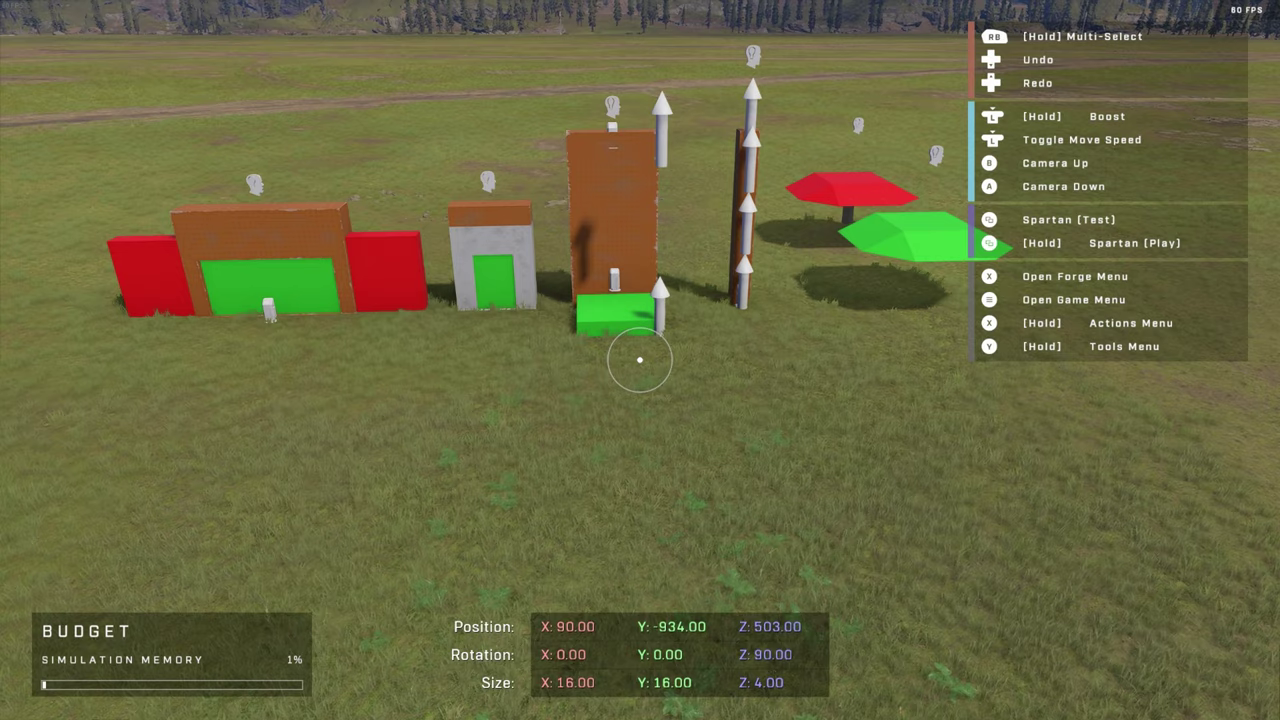
pyautogui.press('d')
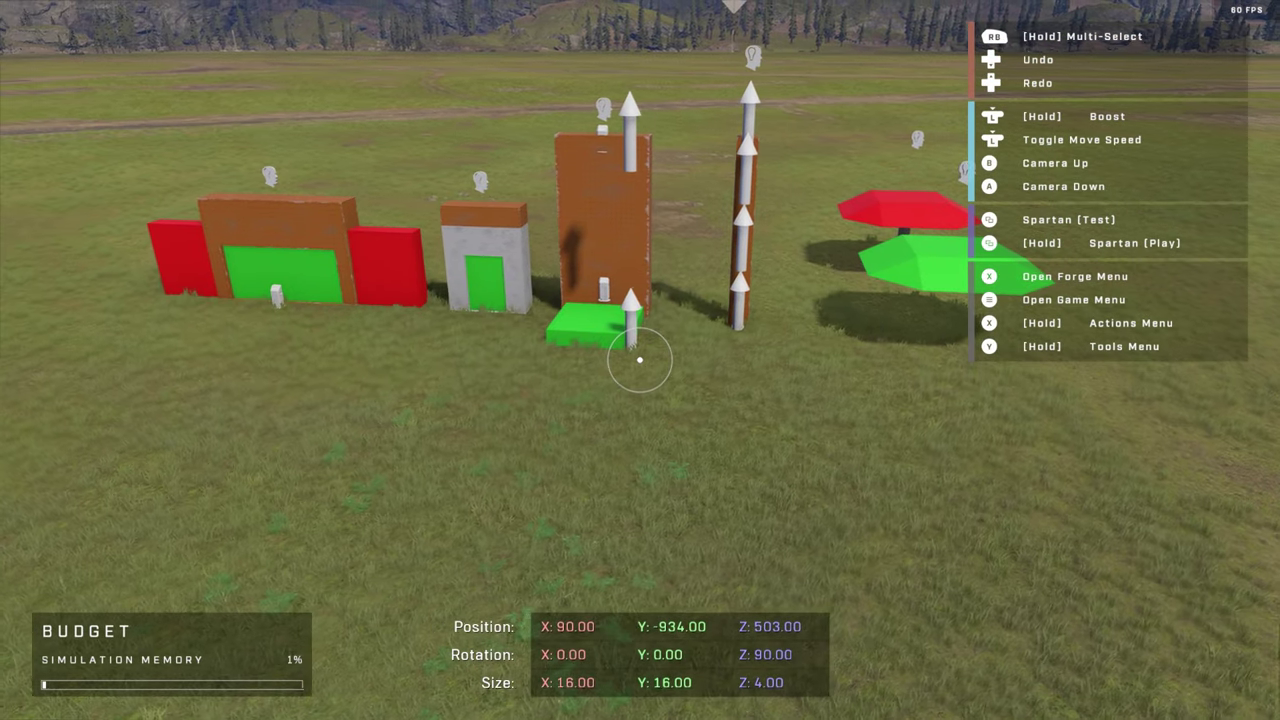
pyautogui.press('d')
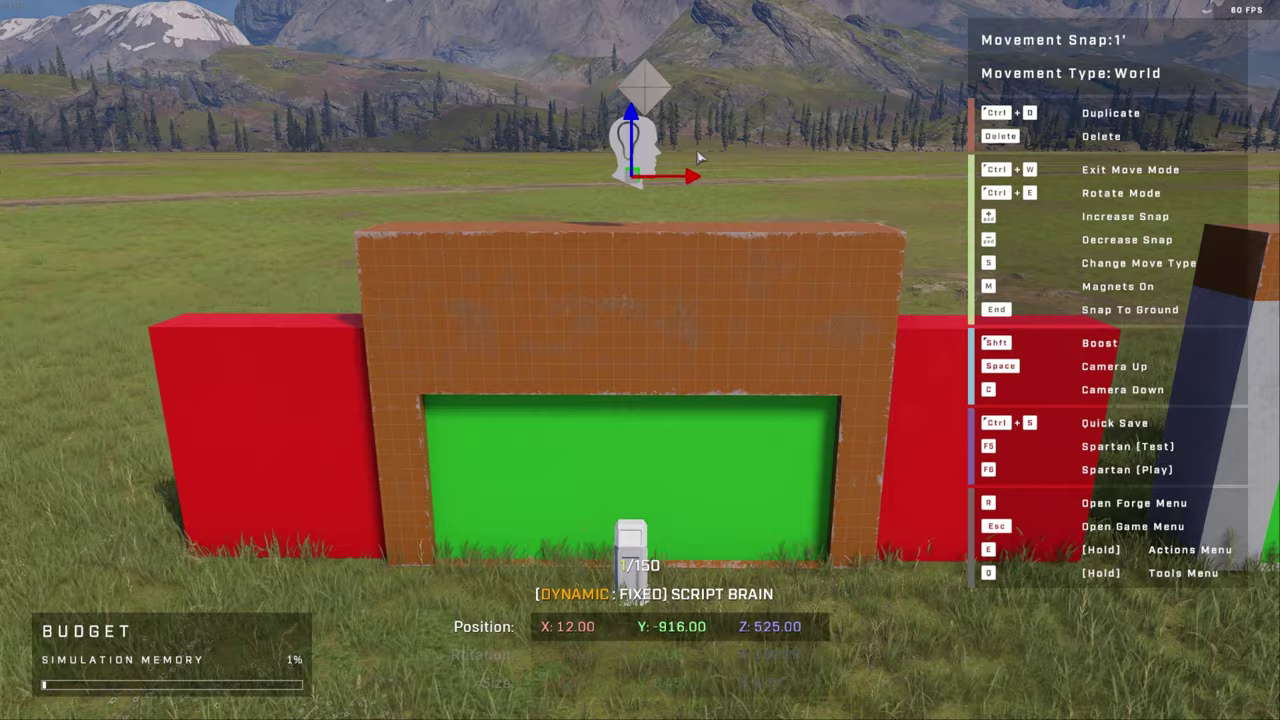
pyautogui.press('s')
pyautogui.moveTo(699, 158); pyautogui.dragTo(640, 360, button='right')
pyautogui.press('d')
pyautogui.press('d')
pyautogui.press('a')
pyautogui.press('w')
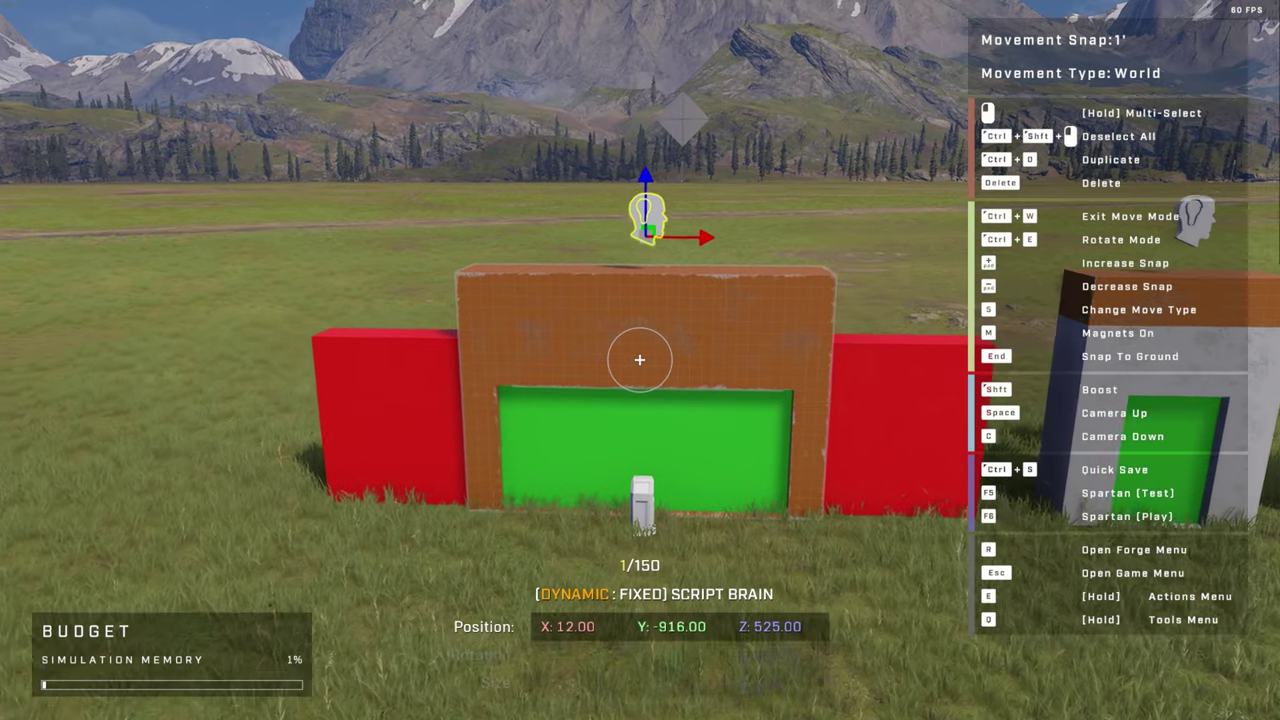
# - Add an object reference node for the invisible scriptable switch by the wide green door and position it in the node graph
pyautogui.press('w')
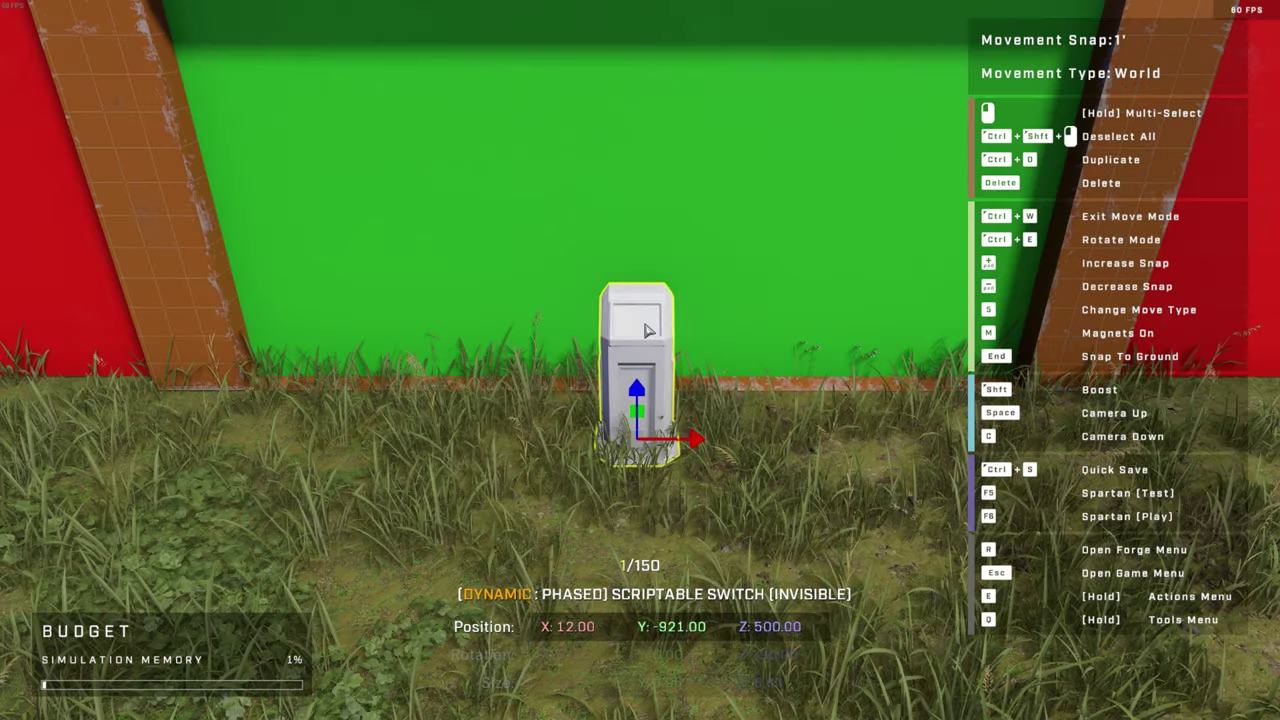
pyautogui.press('n')
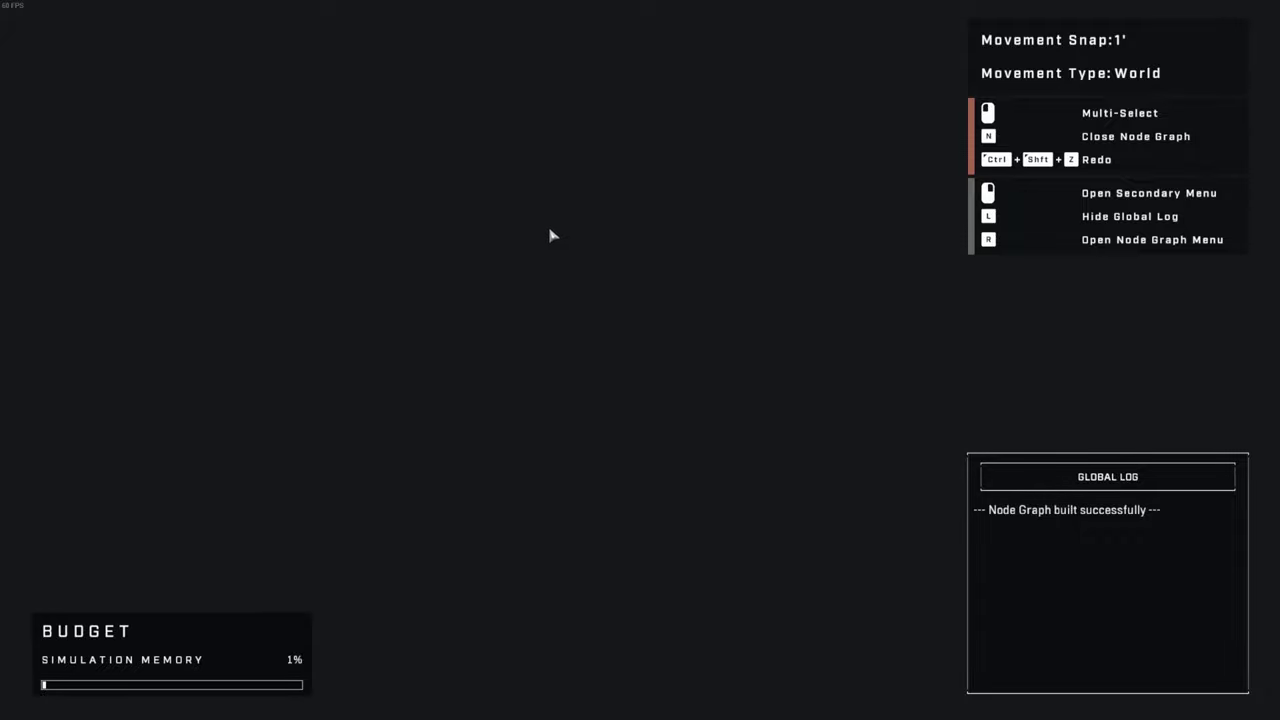
pyautogui.rightClick(448, 298)
pyautogui.click(538, 303)
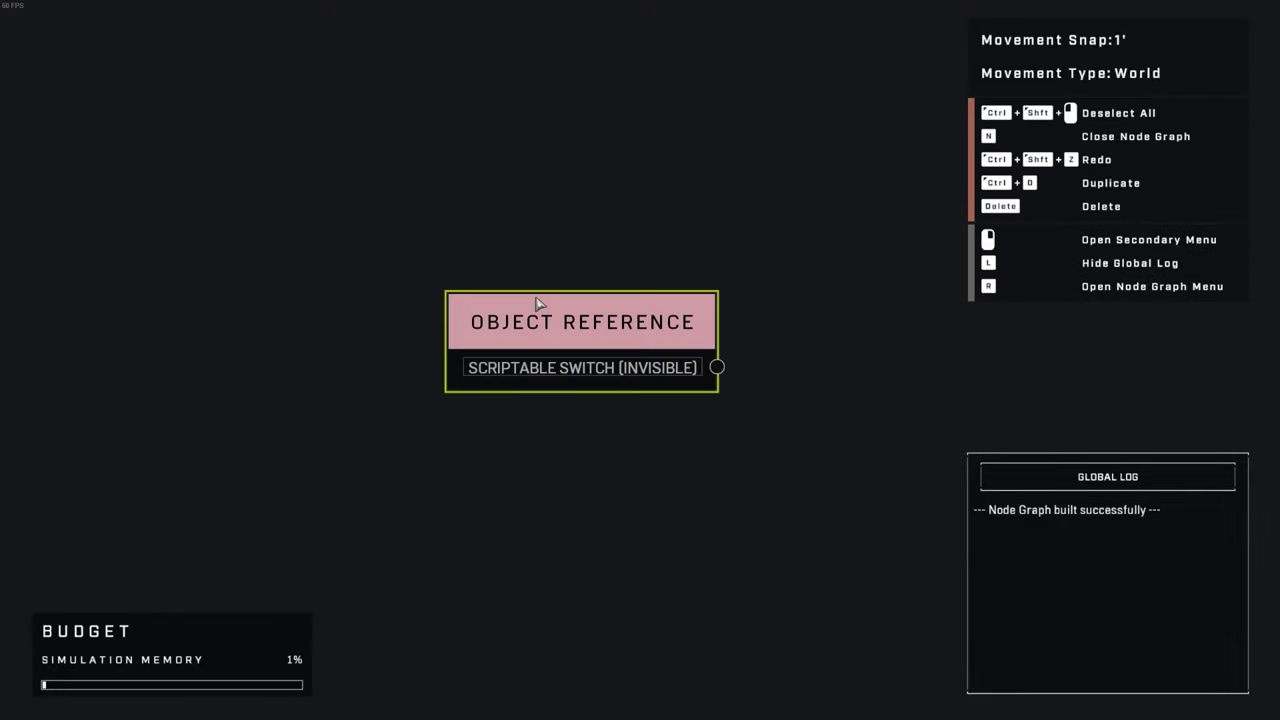
pyautogui.scroll(-5, 638, 321)
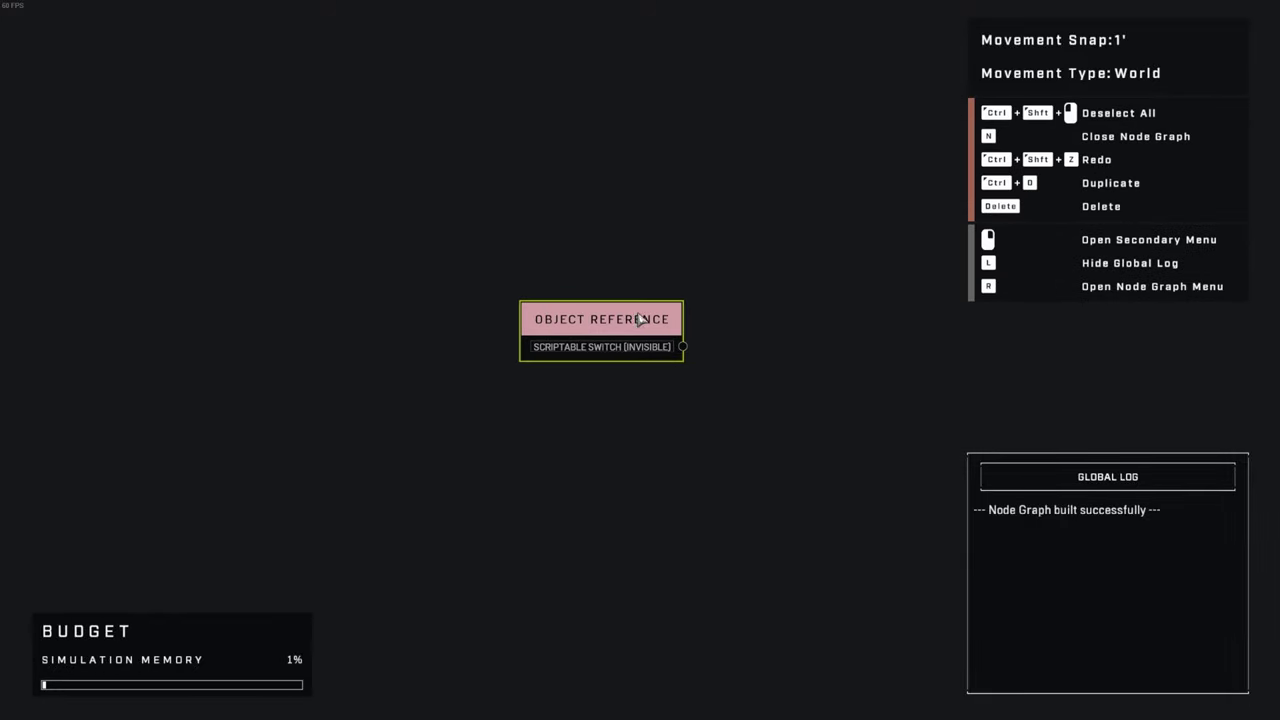
pyautogui.scroll(3, 643, 335)
pyautogui.moveTo(630, 335); pyautogui.dragTo(290, 247)
# - Change the object mode of the wide green door panel, Floor Standard 1
pyautogui.press('n')
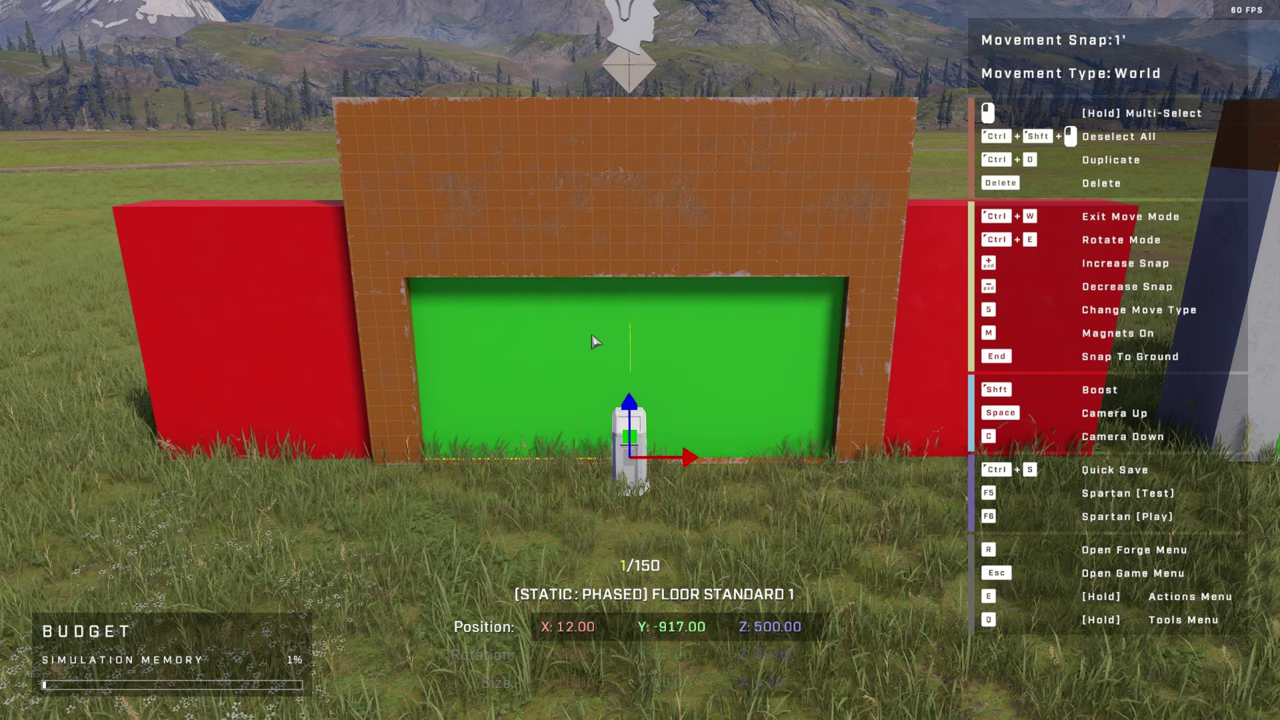
pyautogui.press('r')
pyautogui.scroll(3, 225, 295)
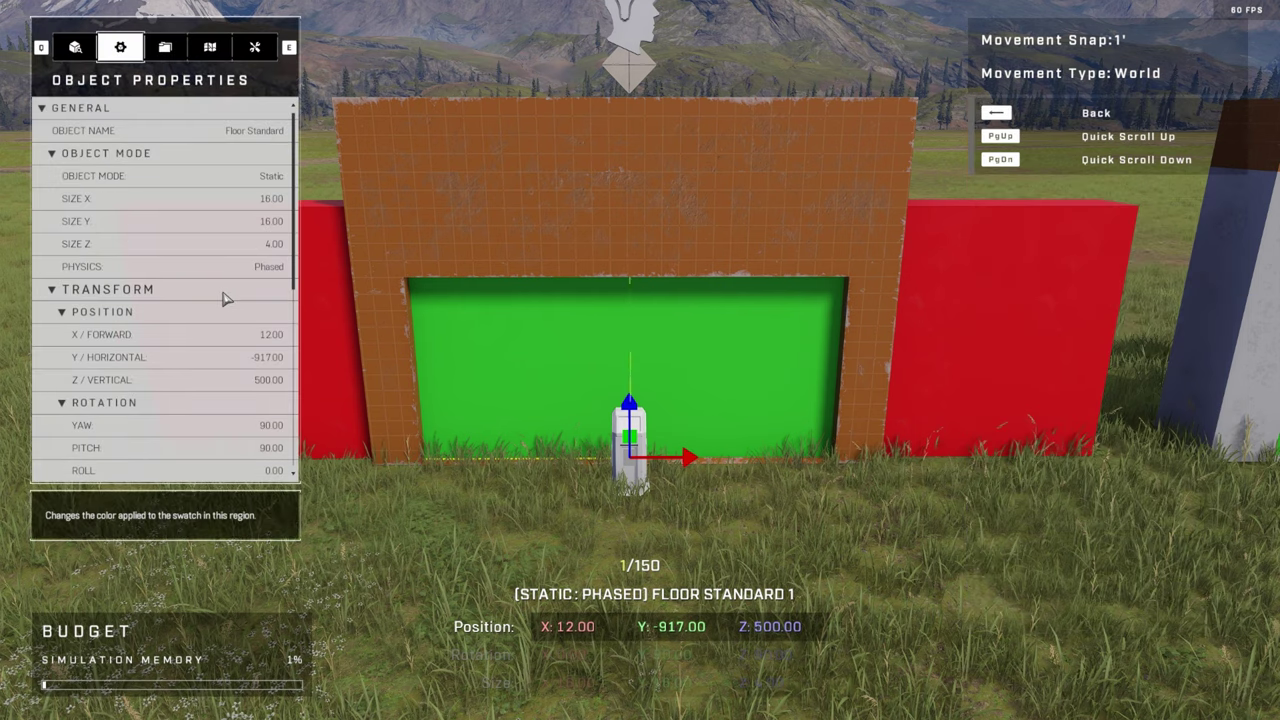
pyautogui.click(262, 177)
pyautogui.click(270, 203)
# - Add an object reference node for Floor Standard 1 and place it beneath the scriptable switch reference
pyautogui.rightClick(481, 369)
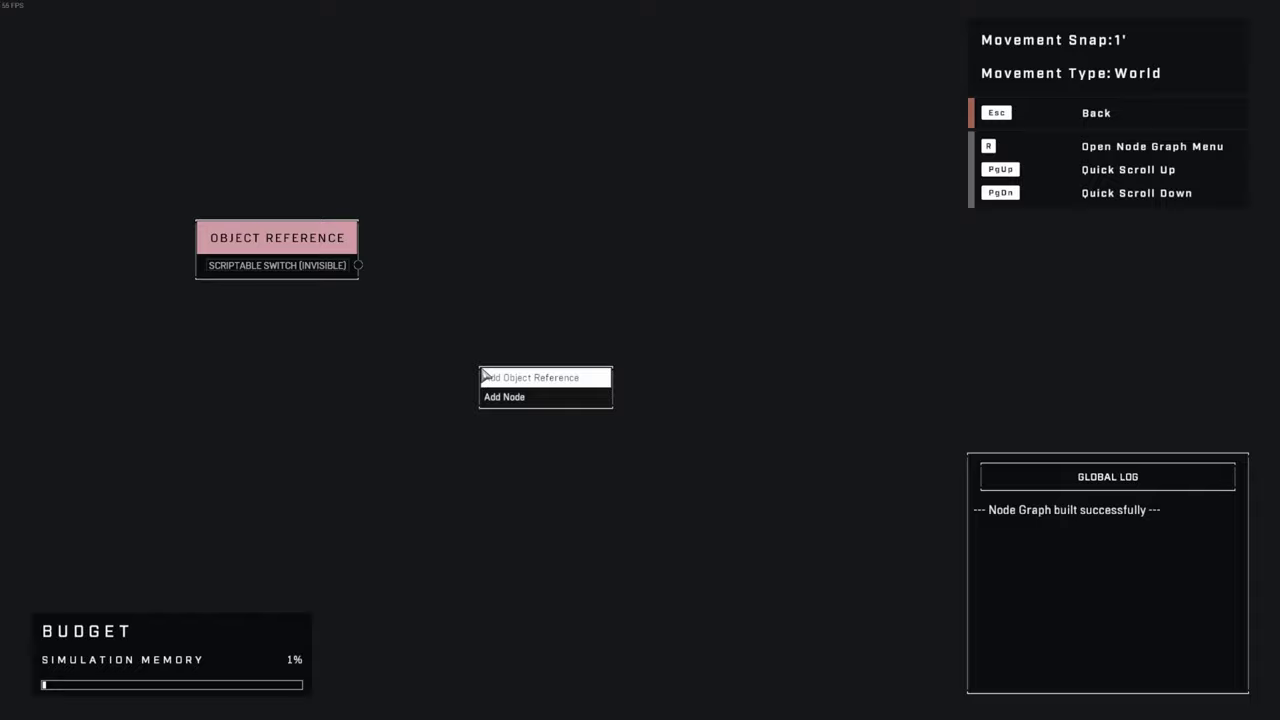
pyautogui.click(521, 373)
pyautogui.moveTo(577, 378); pyautogui.dragTo(570, 379)
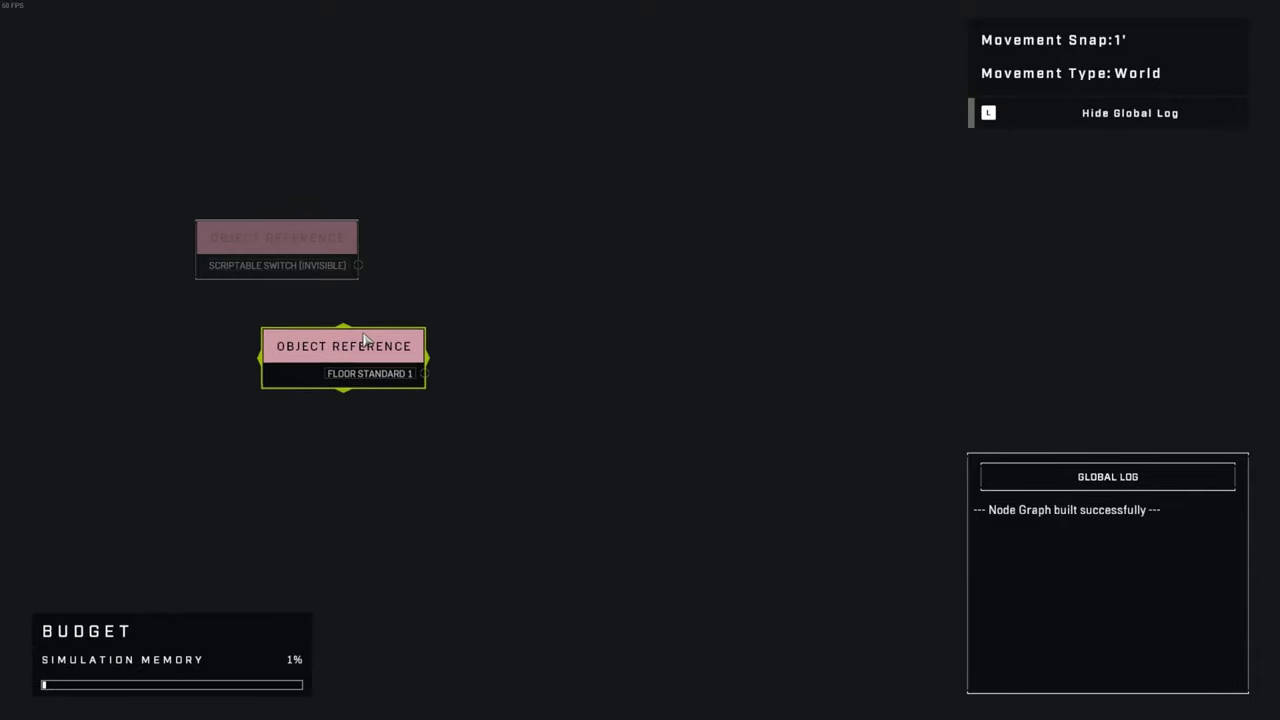
pyautogui.click(288, 303)
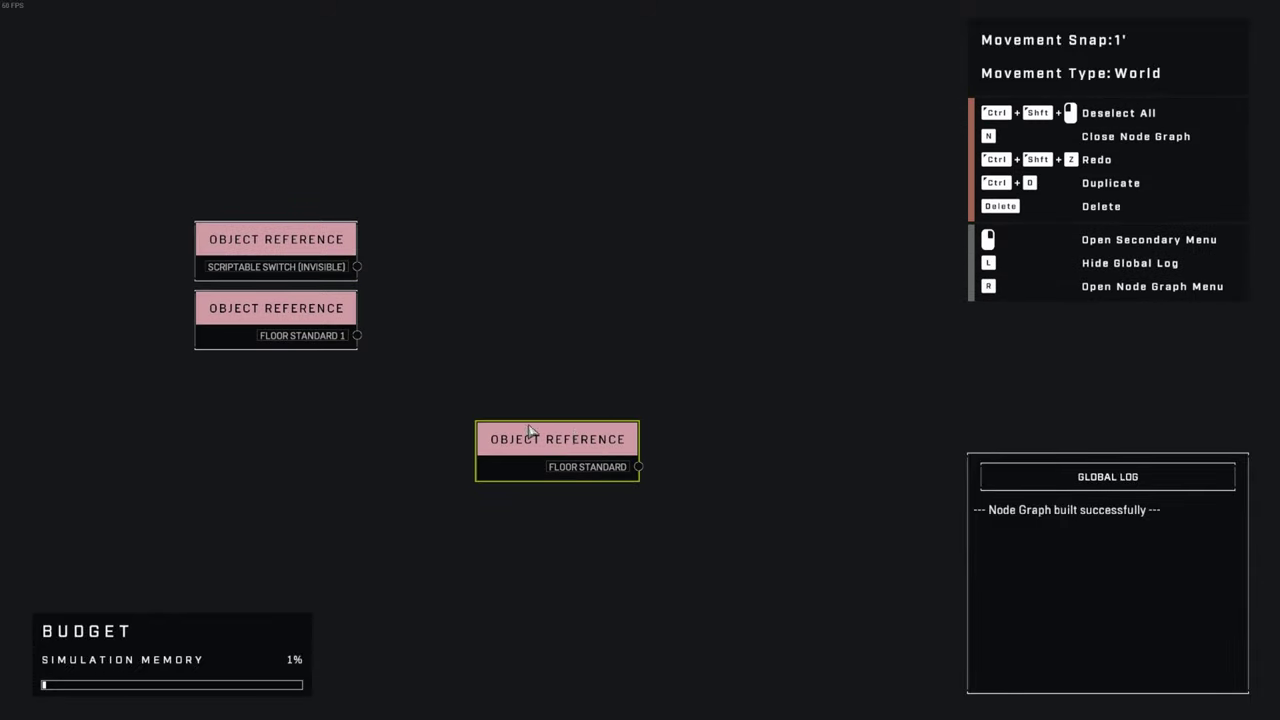
# - Place the Floor Standard object reference node directly beneath the Floor Standard 1 reference
pyautogui.click(618, 434)
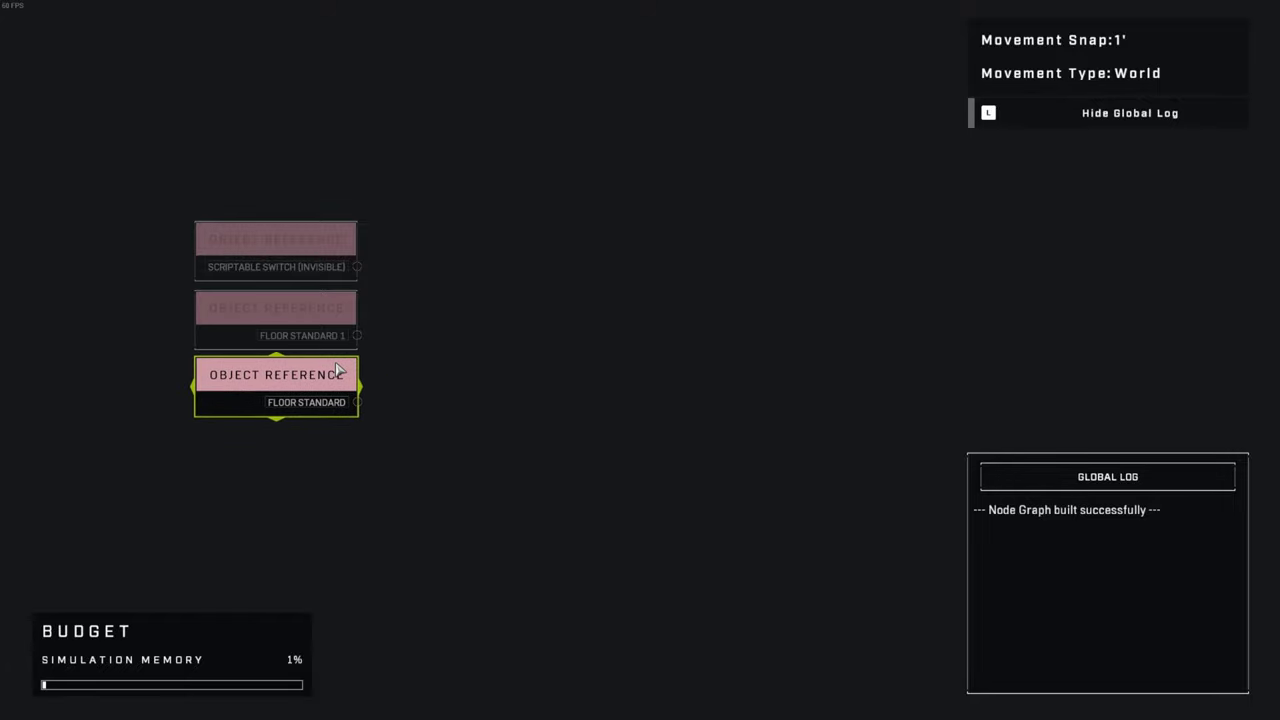
pyautogui.click(337, 371)
pyautogui.moveTo(409, 357); pyautogui.dragTo(548, 335)
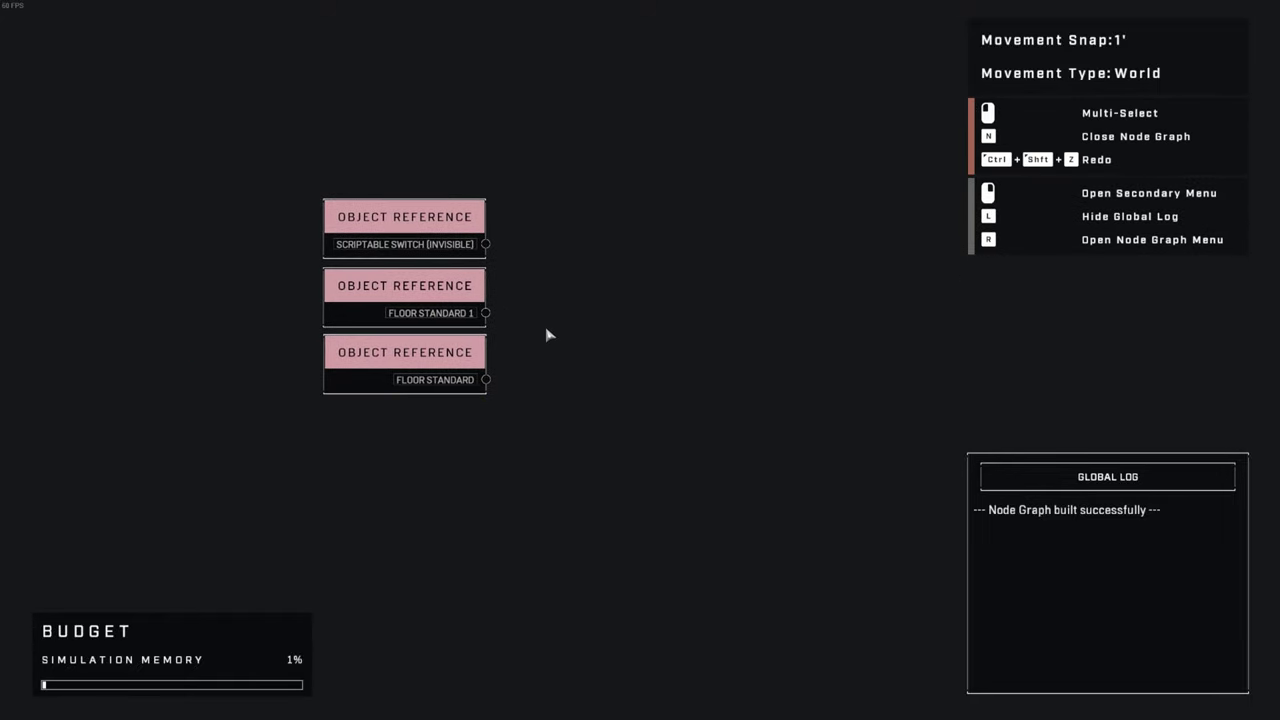
# - Add a Move Object to Transform node from the Objects Transform category, beside the object references
pyautogui.moveTo(659, 410); pyautogui.dragTo(640, 300)
pyautogui.press('r')
pyautogui.click(194, 283)
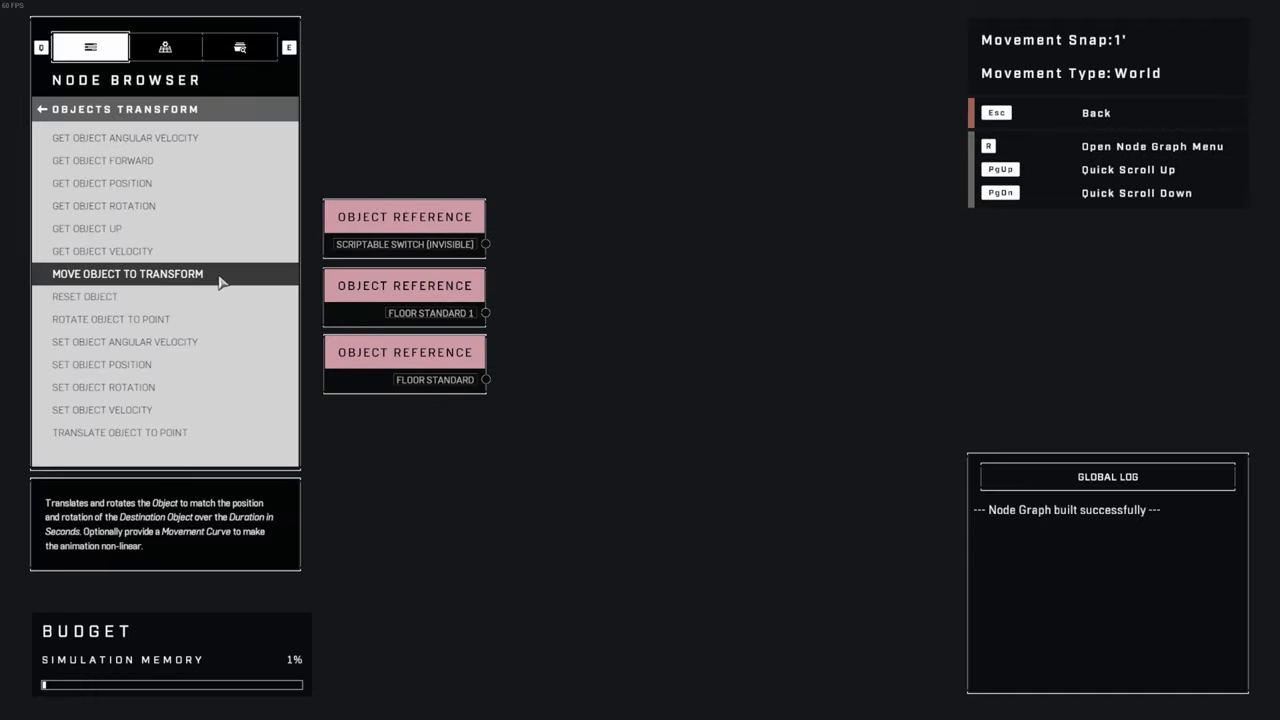
pyautogui.moveTo(666, 201); pyautogui.dragTo(506, 213, button='middle')
pyautogui.moveTo(592, 301); pyautogui.dragTo(515, 227)
# - Add an On Object Interacted event node and connect the scriptable switch reference to its Object input
pyautogui.press('r')
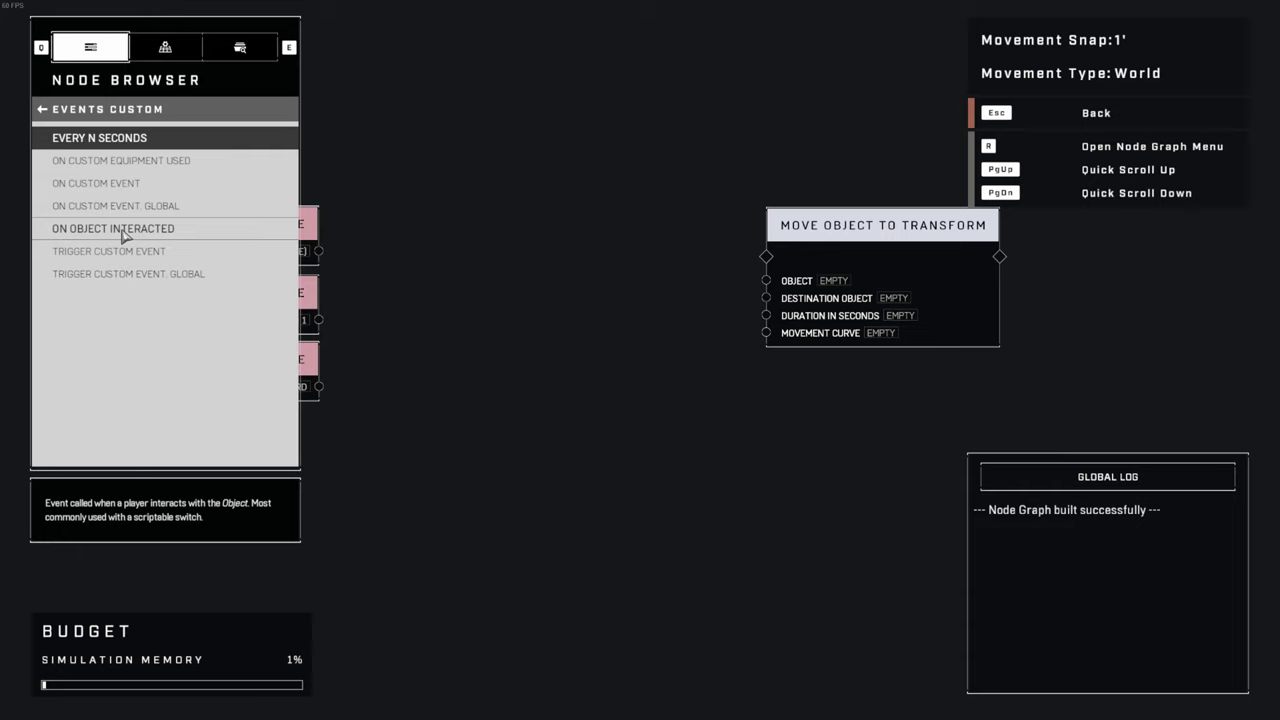
pyautogui.click(183, 239)
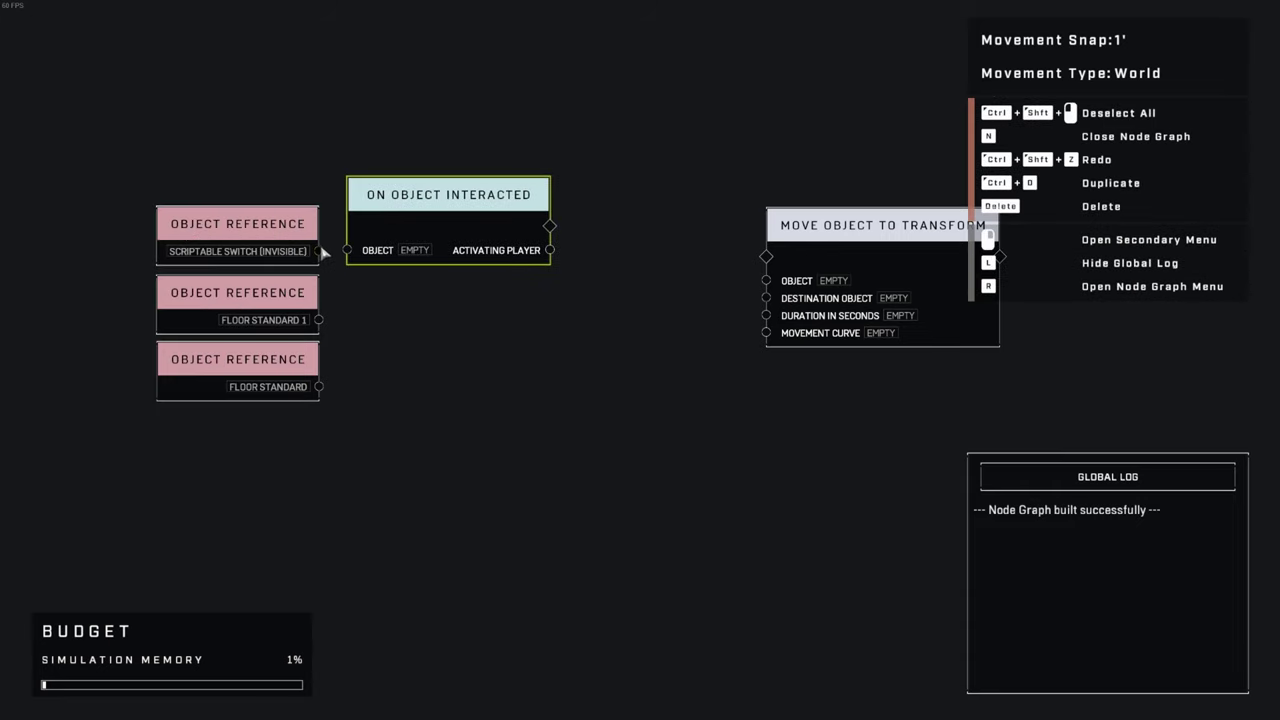
pyautogui.click(349, 253)
# - Connect On Object Interacted to Move Object to Transform, and link Floor Standard 1 to the latter's Object input
pyautogui.click(539, 226)
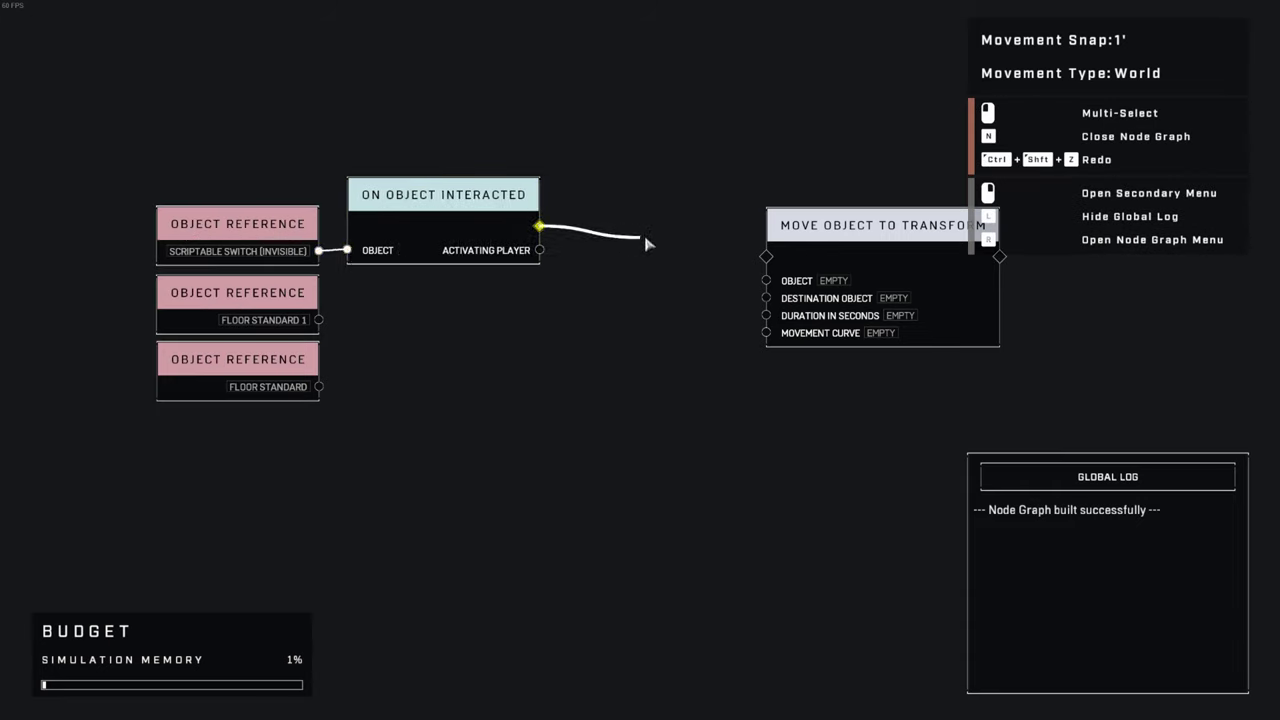
pyautogui.click(766, 256)
pyautogui.moveTo(836, 232); pyautogui.dragTo(645, 203)
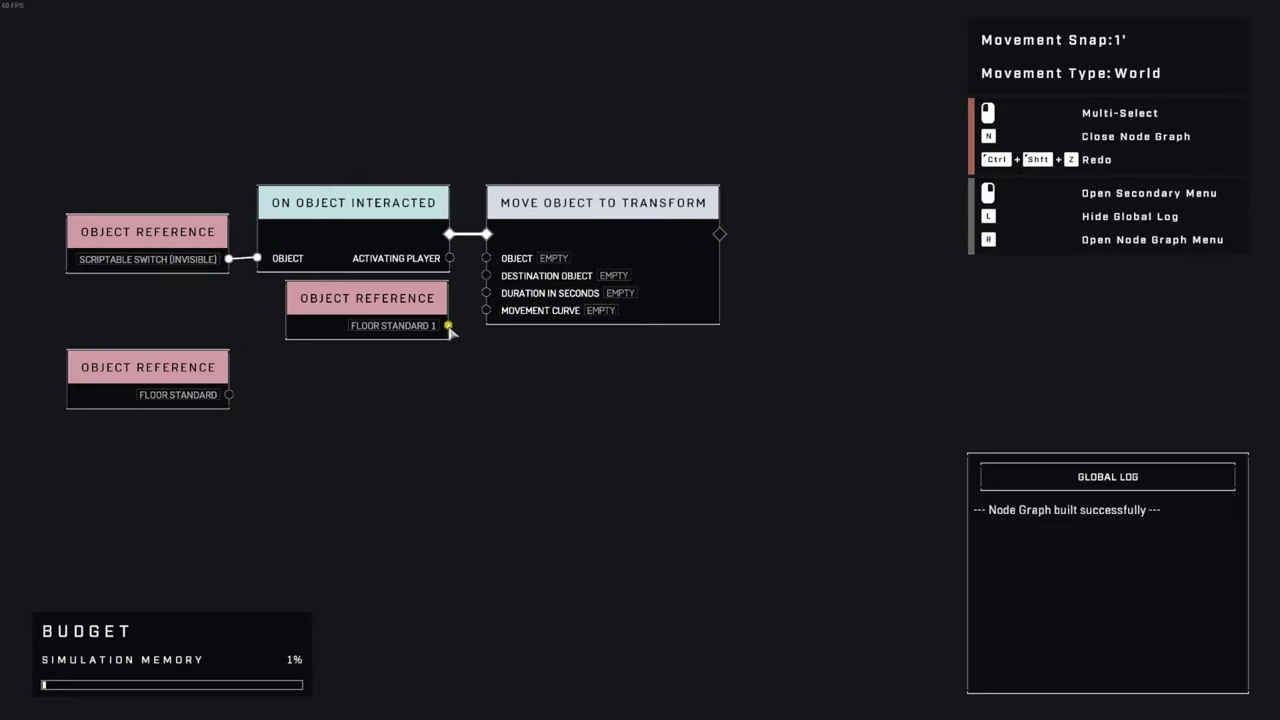
pyautogui.click(449, 324)
pyautogui.click(487, 259)
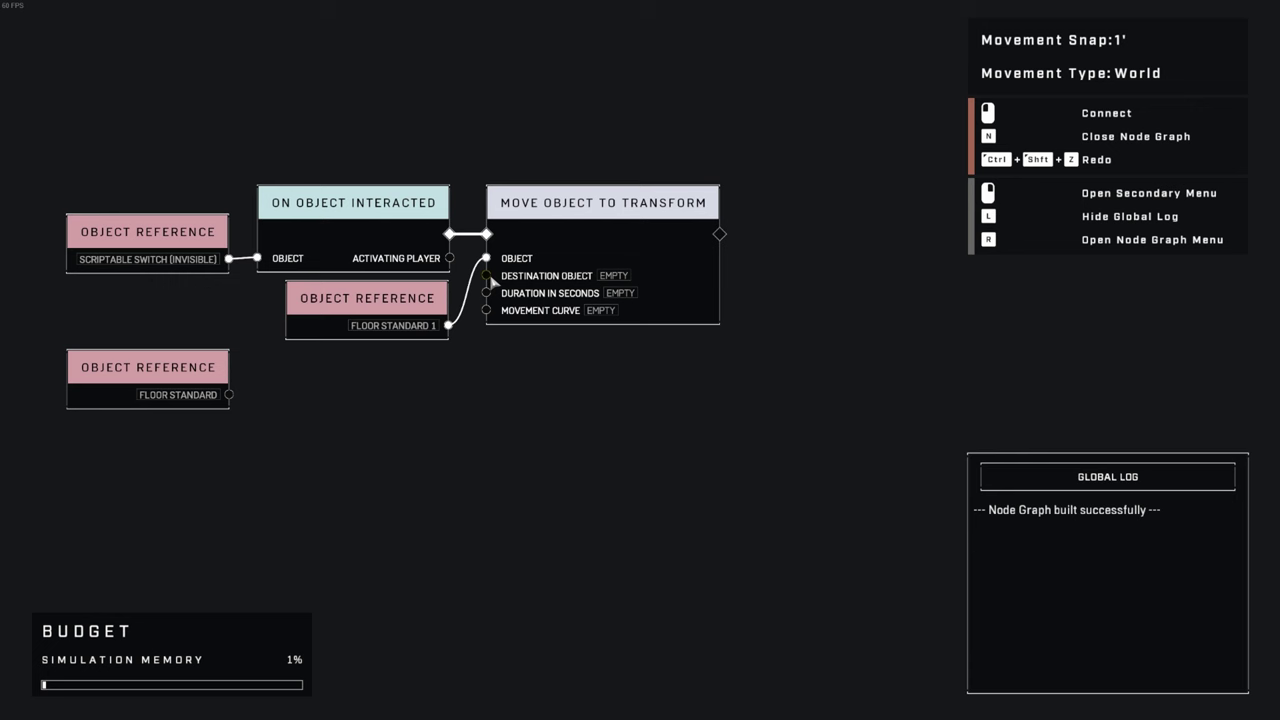
# - Add an object reference node for Floor Standard 3 to the node graph
pyautogui.press('n')
pyautogui.moveTo(882, 510); pyautogui.dragTo(858, 490)
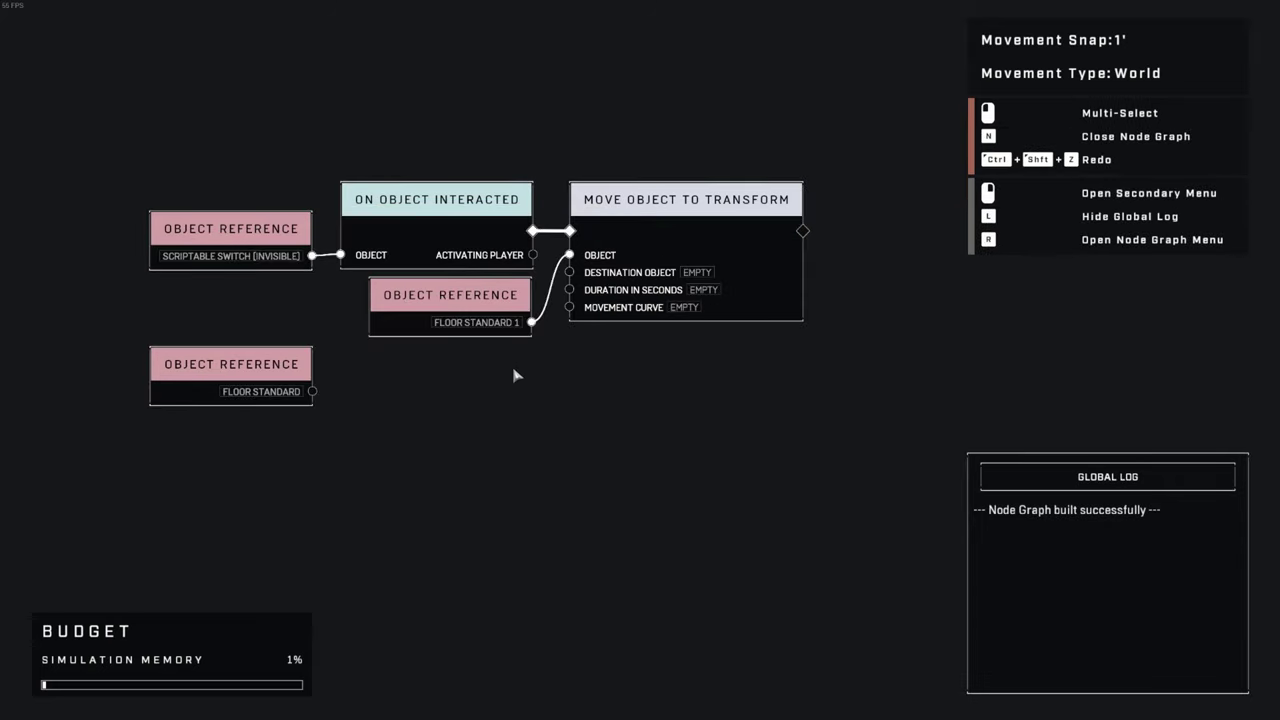
pyautogui.rightClick(495, 410)
pyautogui.click(550, 411)
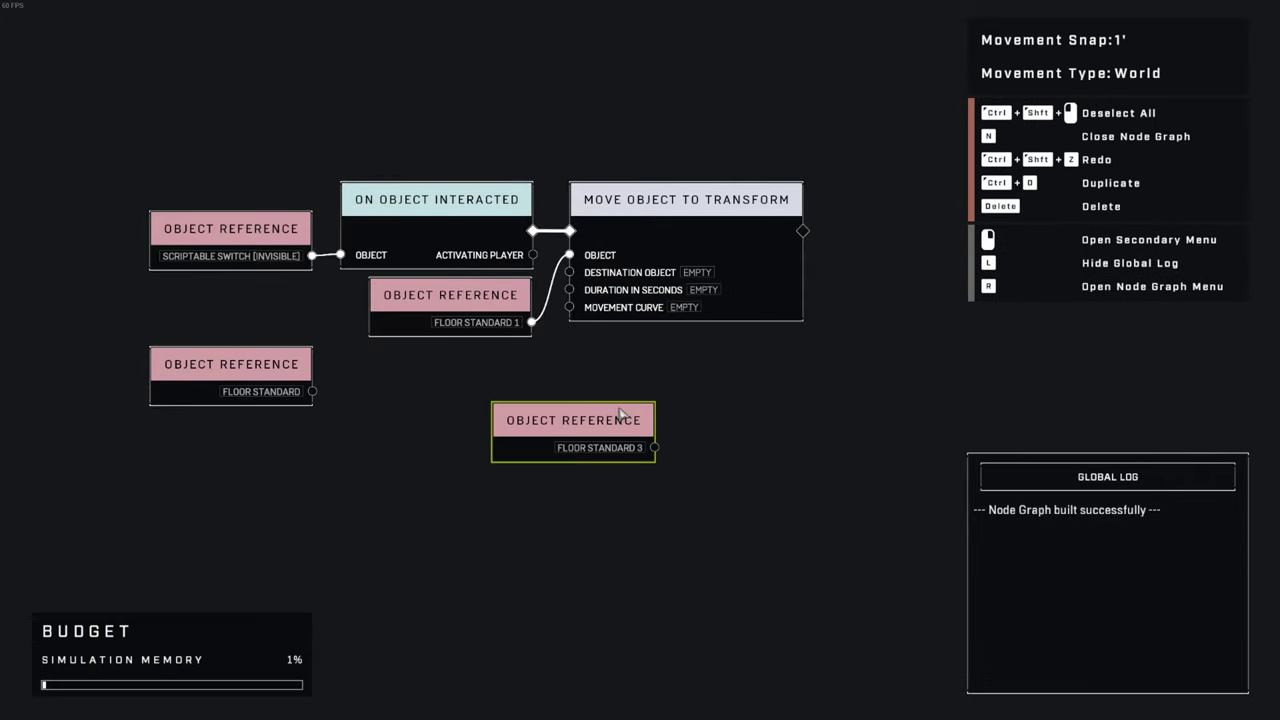
# - Link Floor Standard 3 to Move Object to Transform's Destination Object, and set the duration to 1.20 seconds and the movement curve to Ease In-Out, Cubic
pyautogui.moveTo(624, 412); pyautogui.dragTo(570, 273)
pyautogui.press('r')
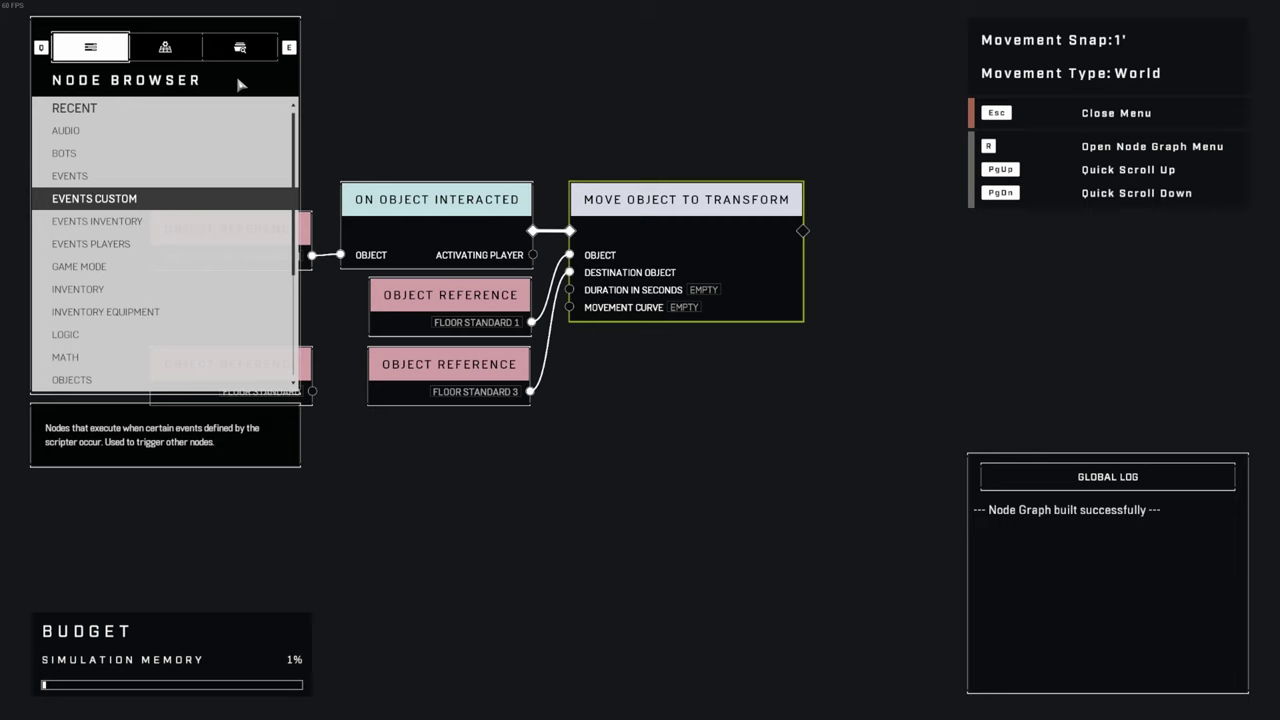
pyautogui.click(163, 48)
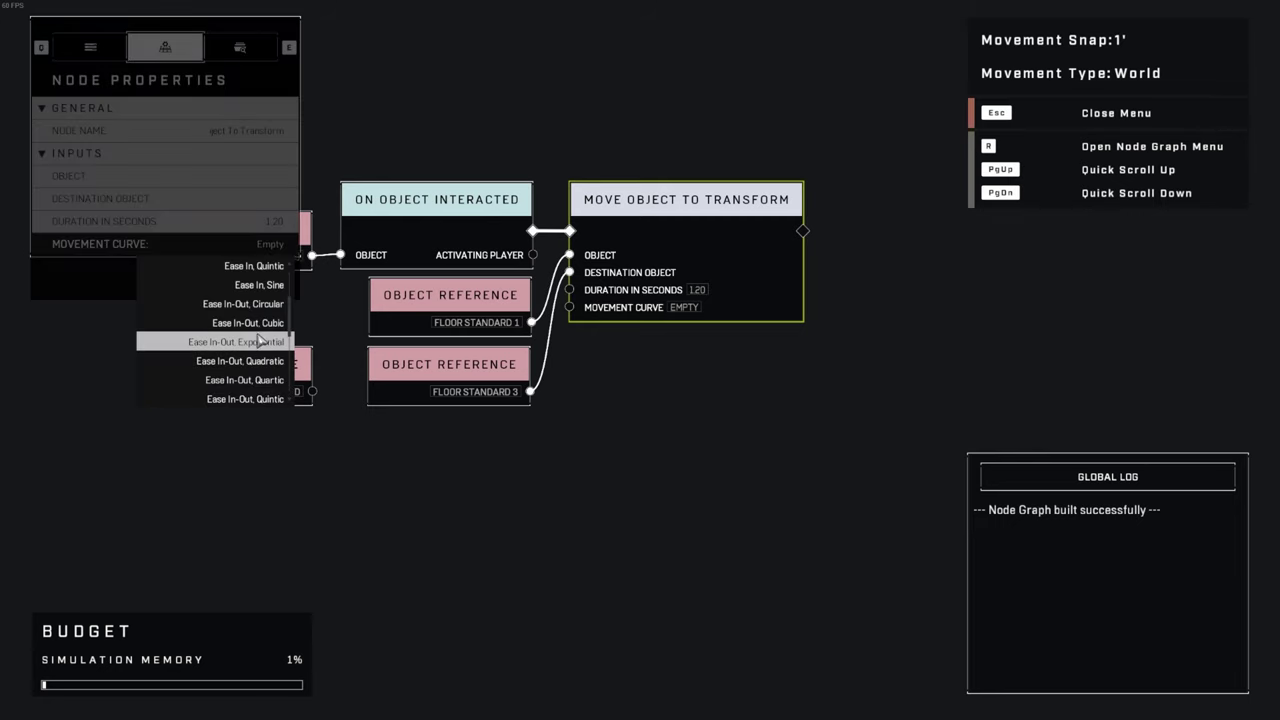
pyautogui.click(248, 323)
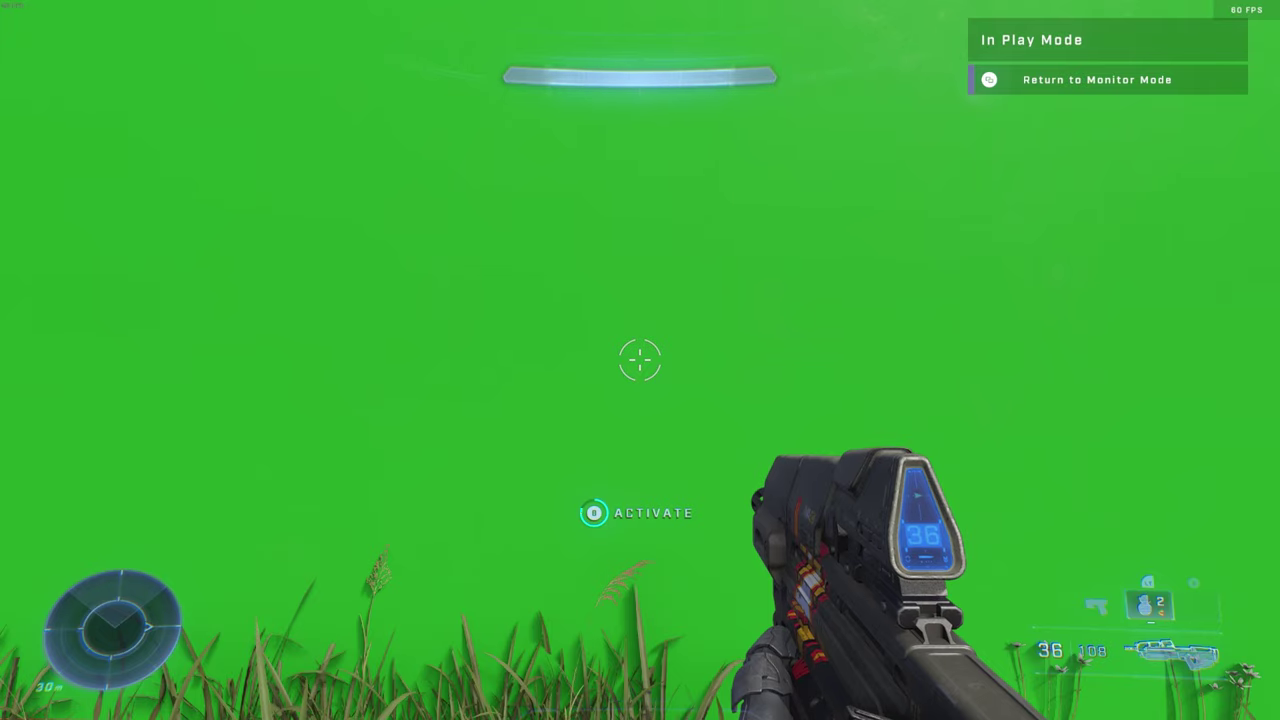
# - Activate the door switch in play mode and inspect the moving door from the front and side
pyautogui.press('e')
pyautogui.press('s')
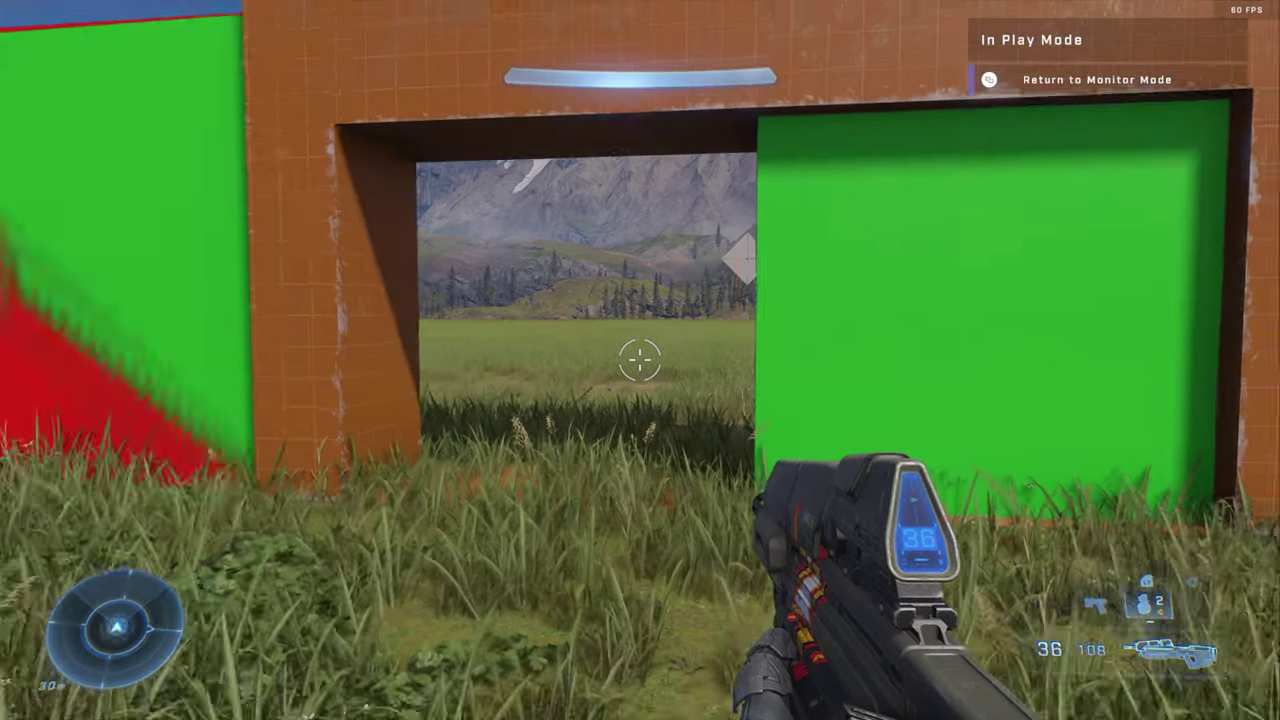
pyautogui.press('w')
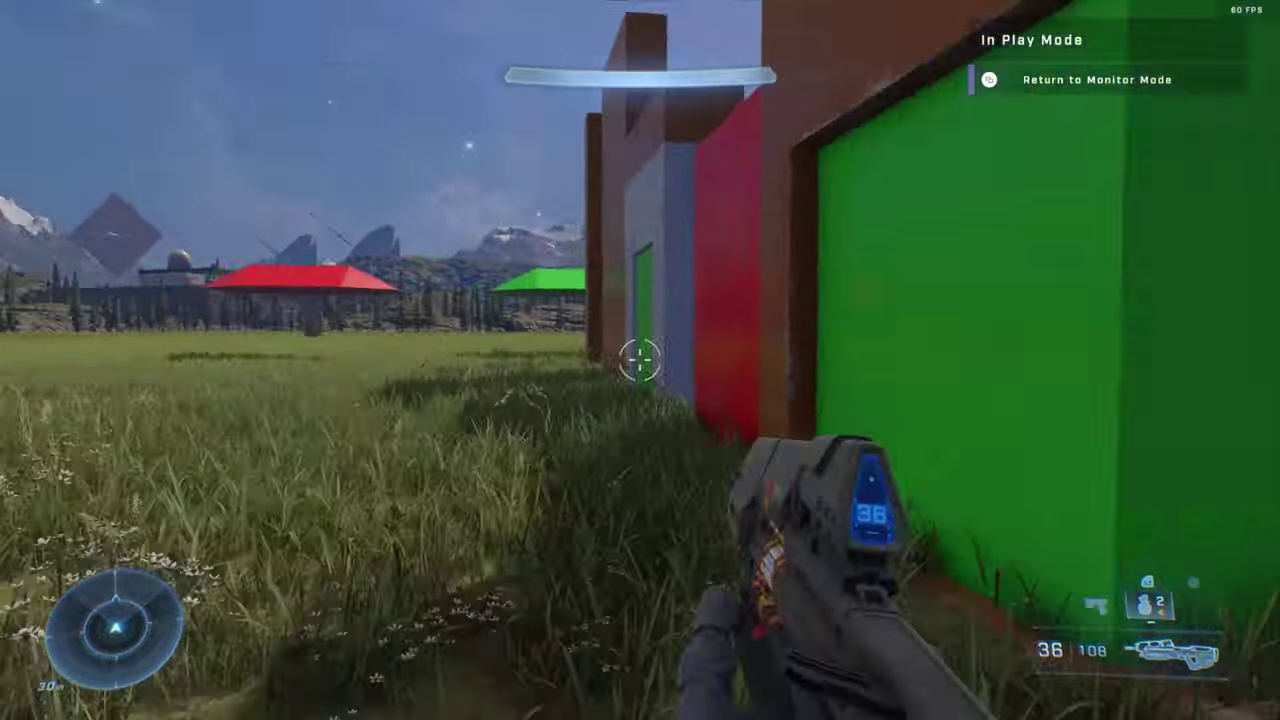
pyautogui.press('s')
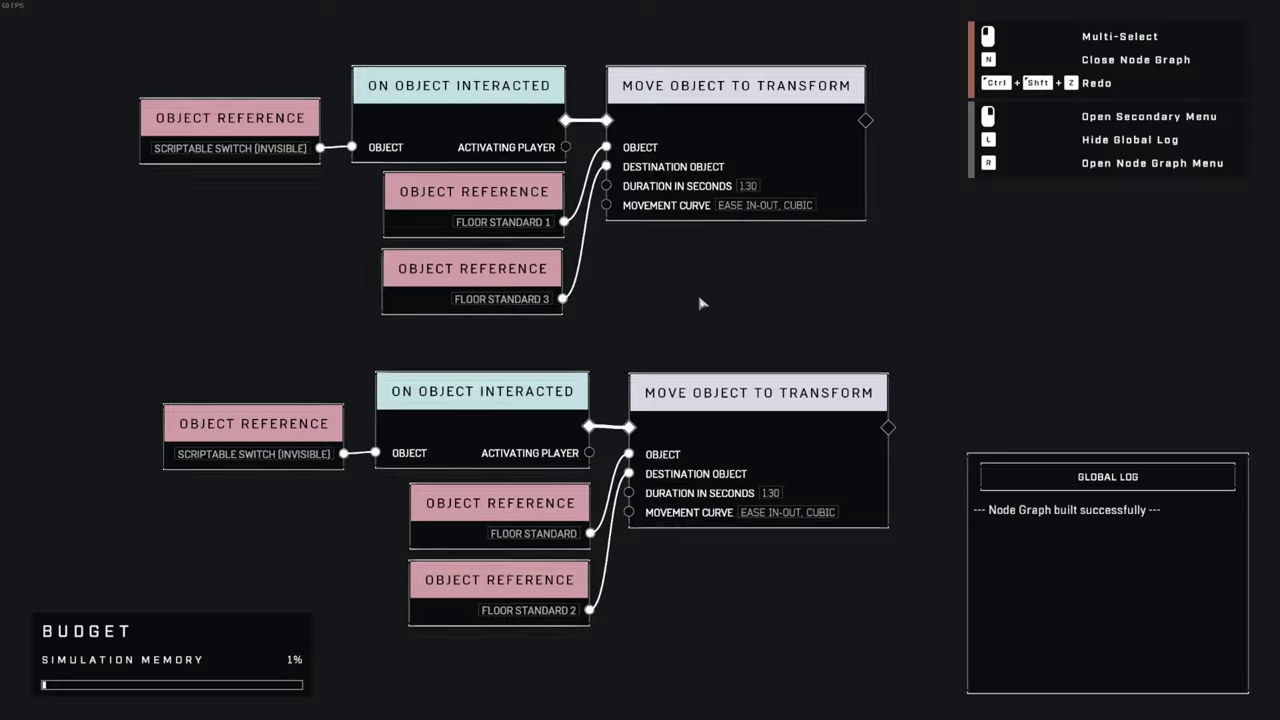
# - Review the node chains of both door halves and test the double door in play mode
pyautogui.moveTo(700, 299); pyautogui.dragTo(698, 310)
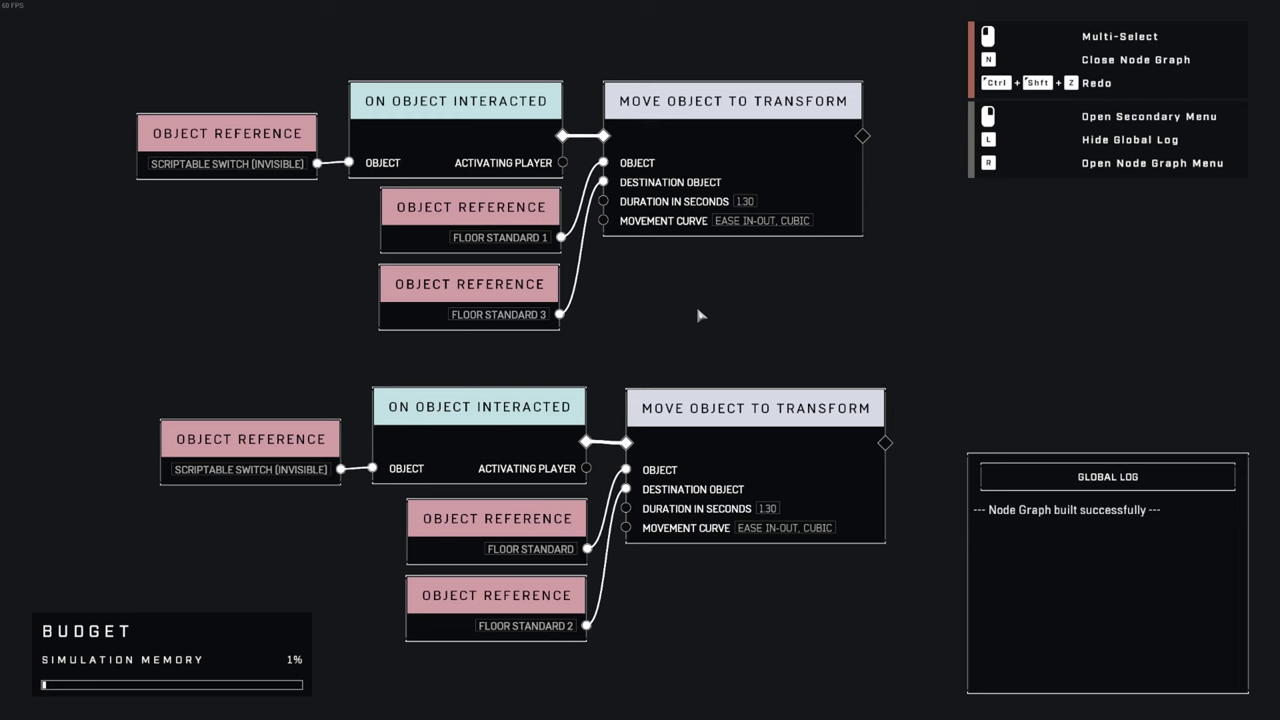
pyautogui.moveTo(700, 316); pyautogui.dragTo(729, 327)
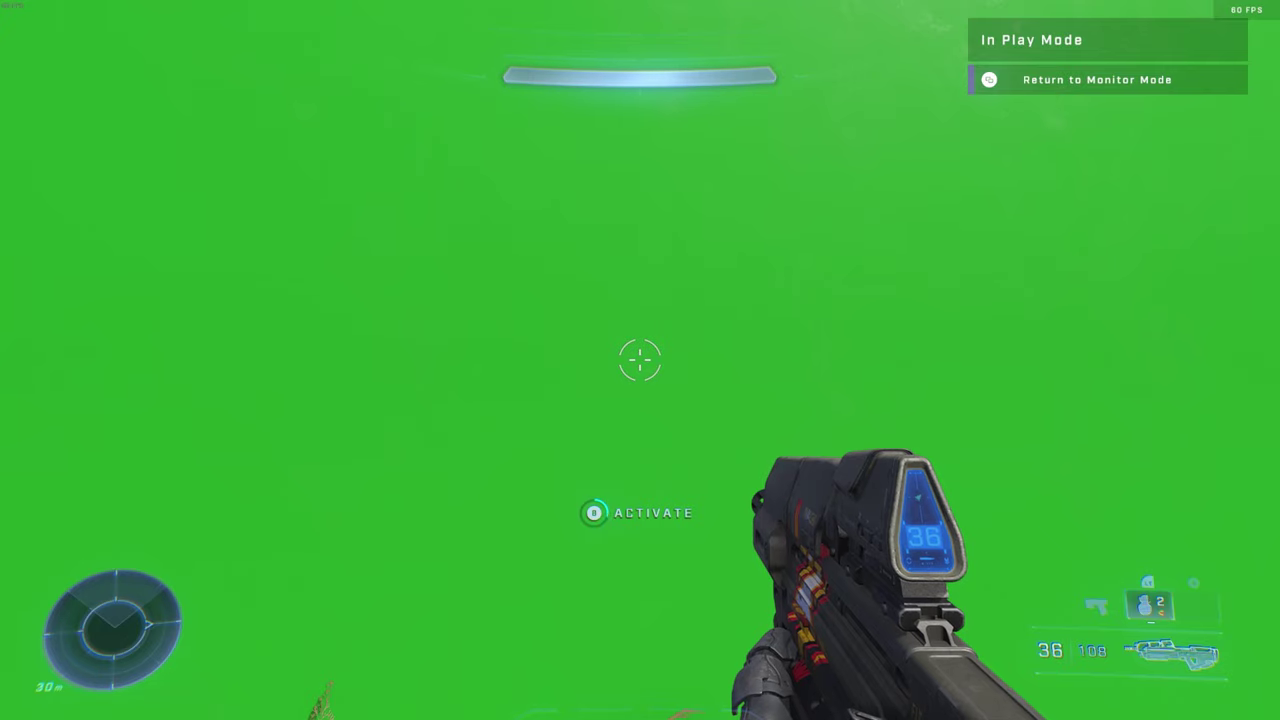
pyautogui.press('s')
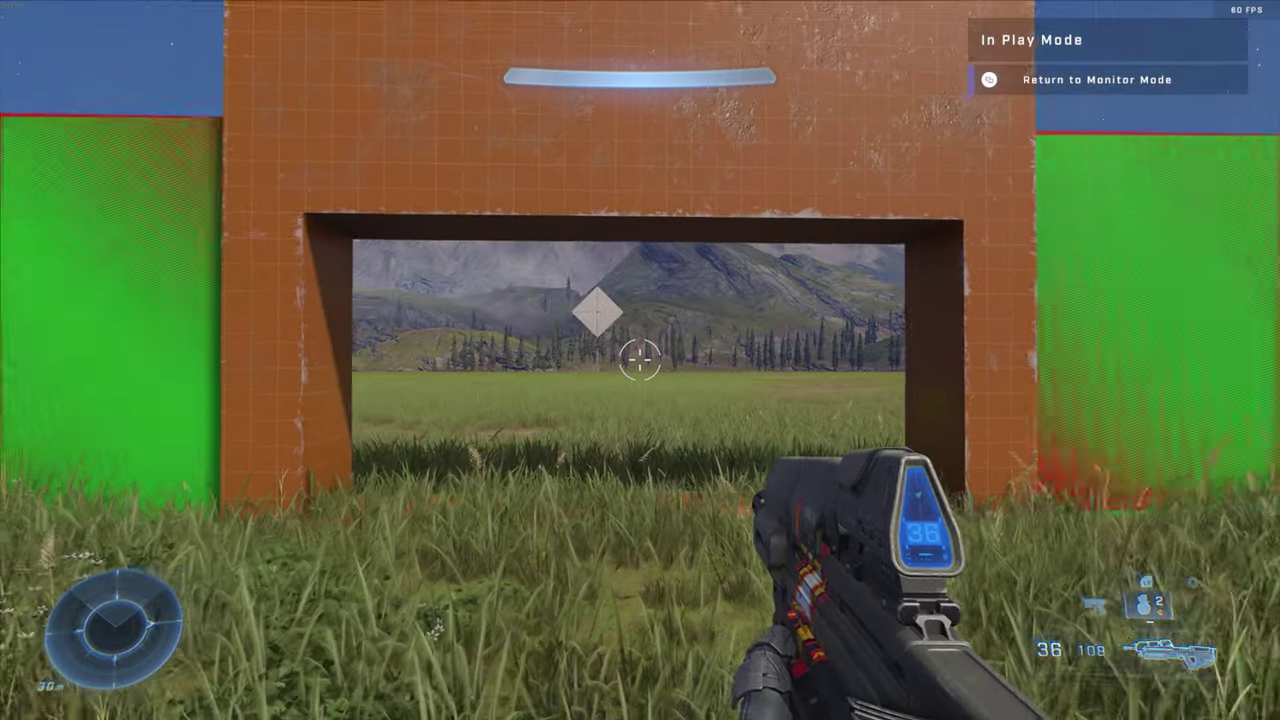
pyautogui.press('s')
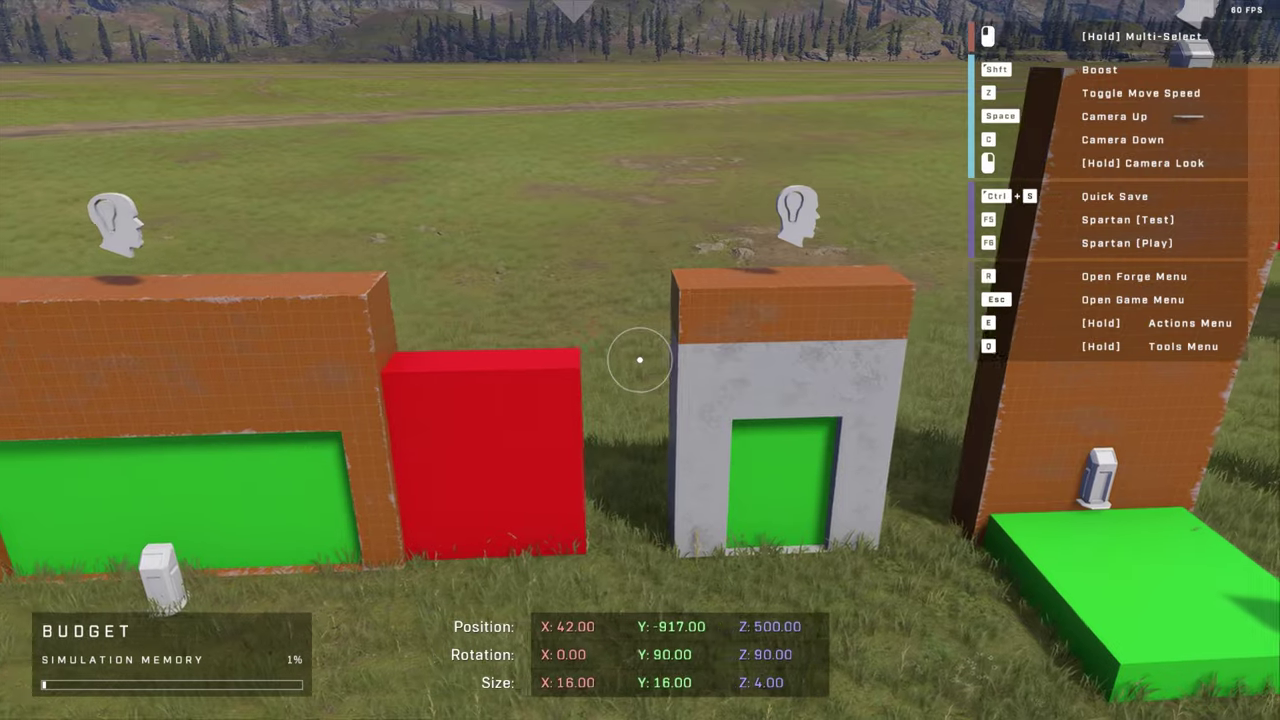
# - Select the script brain above the single doorway and open its node graph
pyautogui.press('w')
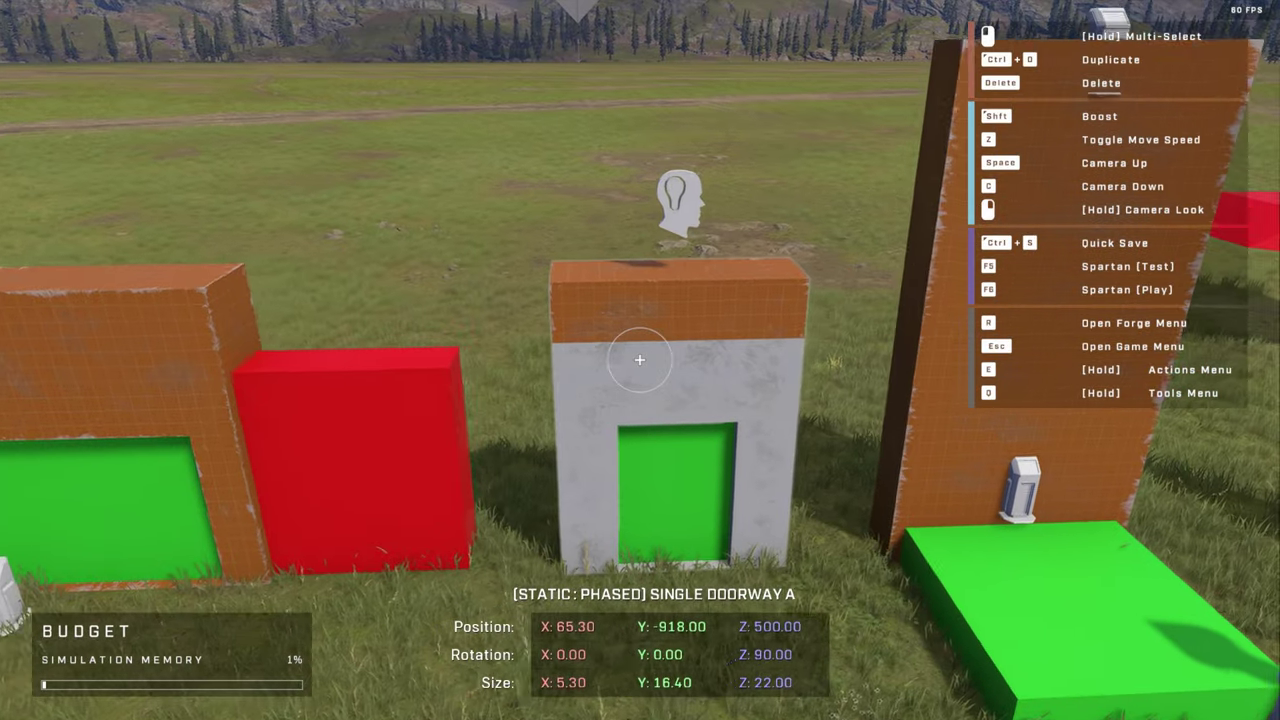
pyautogui.moveTo(640, 360); pyautogui.dragTo(640, 330, button='right')
pyautogui.press('w')
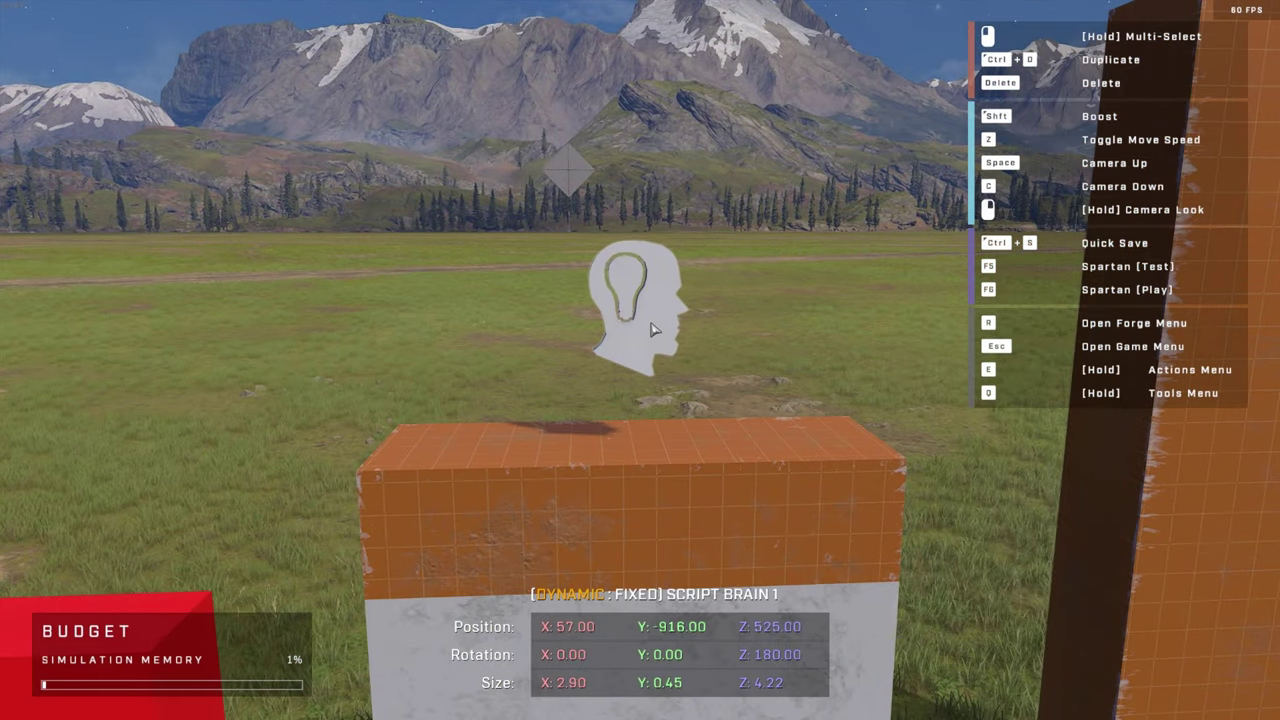
pyautogui.click(652, 329)
pyautogui.press('n')
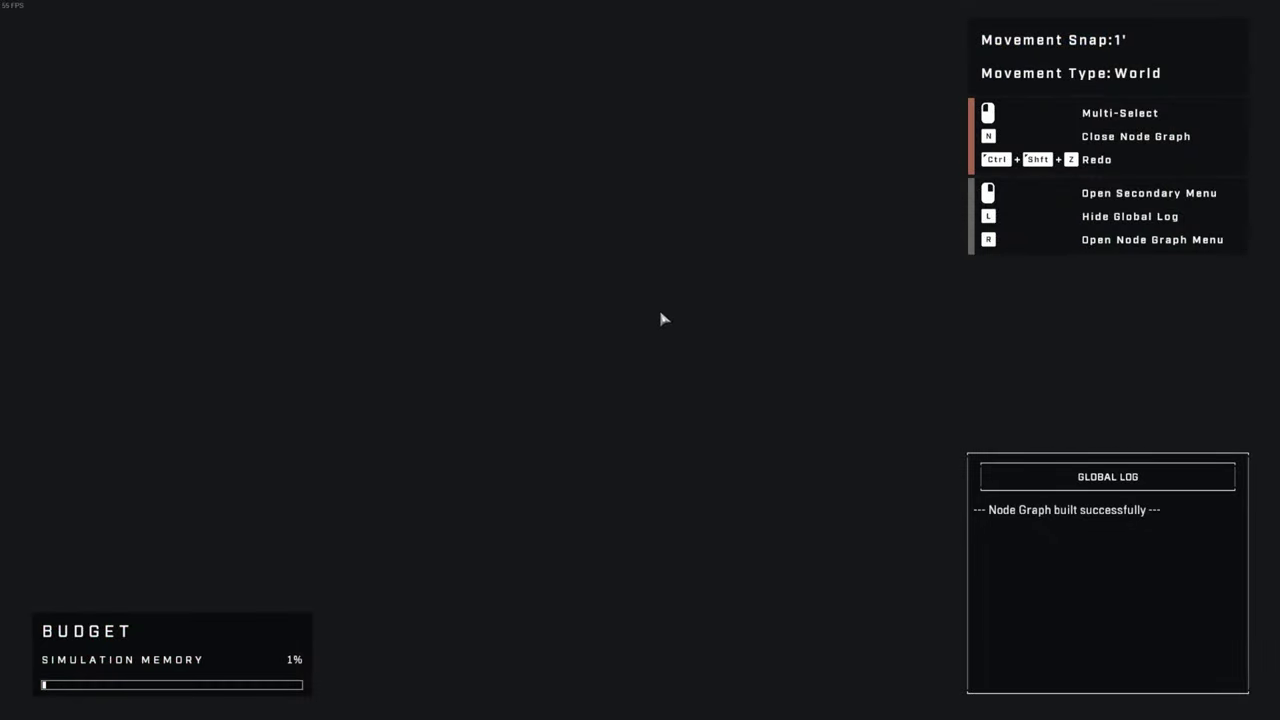
# - Add an object reference node for the green door and place it in the upper-left area of the graph
pyautogui.rightClick(507, 295)
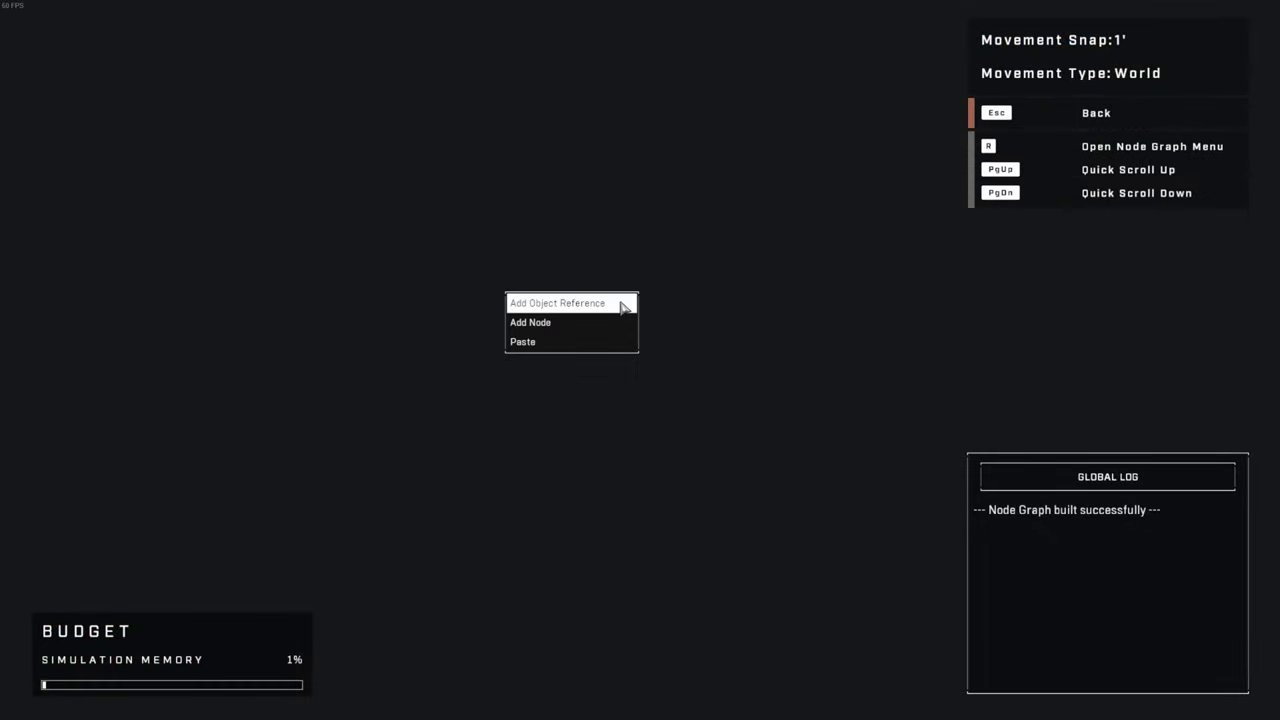
pyautogui.click(600, 303)
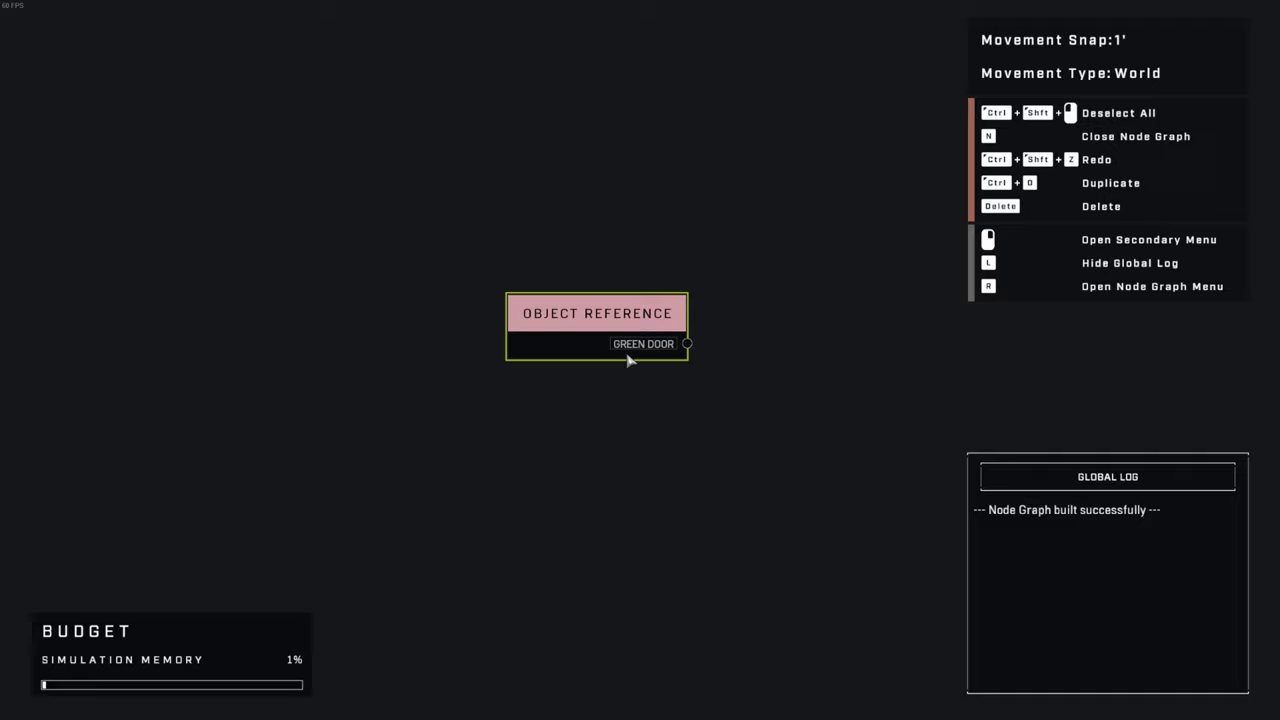
pyautogui.moveTo(632, 316); pyautogui.dragTo(326, 212)
# - Select the red door below the ground, add an object reference node for it, and place it under the green door reference
pyautogui.press('n')
pyautogui.press('s')
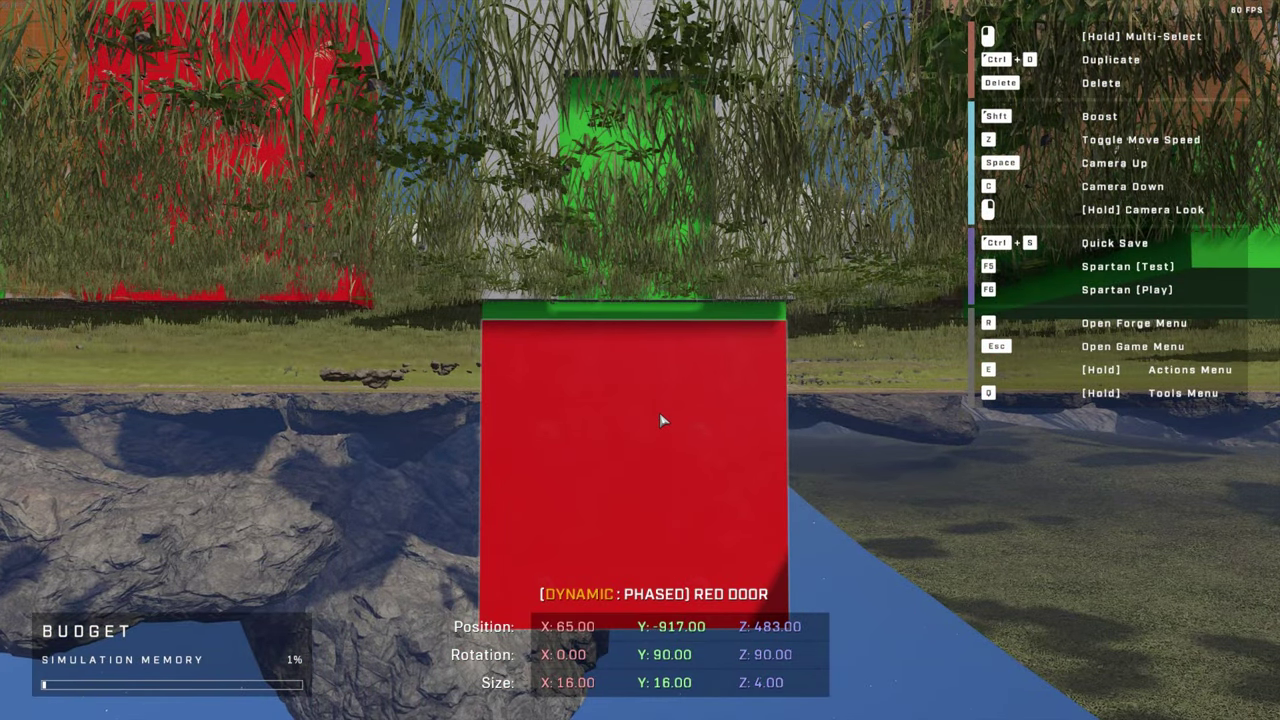
pyautogui.click(660, 419)
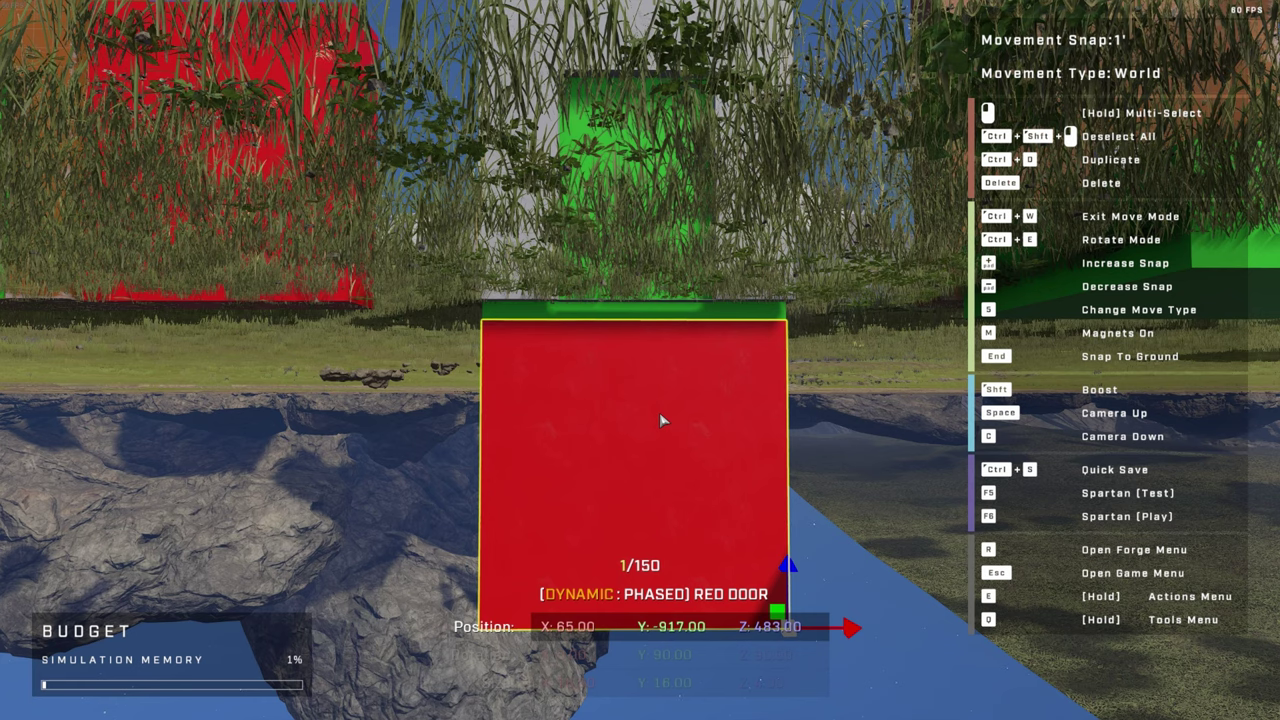
pyautogui.press('n')
pyautogui.rightClick(346, 337)
pyautogui.click(391, 346)
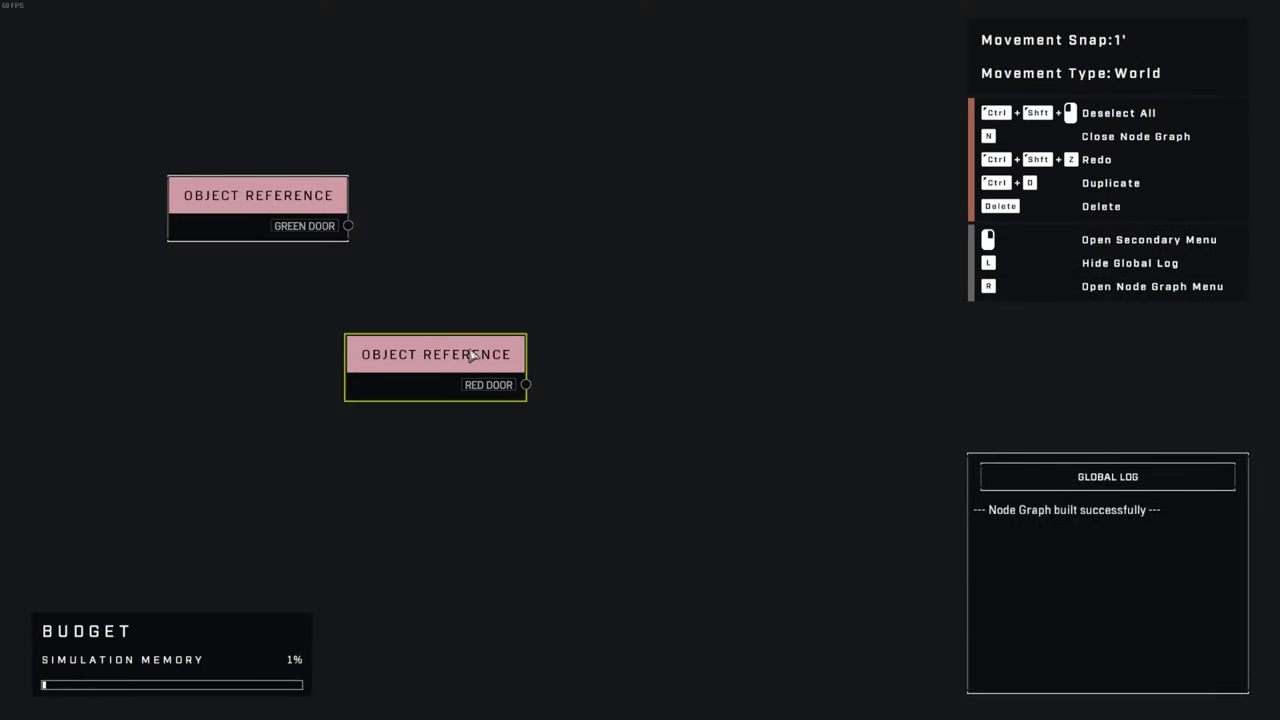
pyautogui.moveTo(469, 354); pyautogui.dragTo(306, 274)
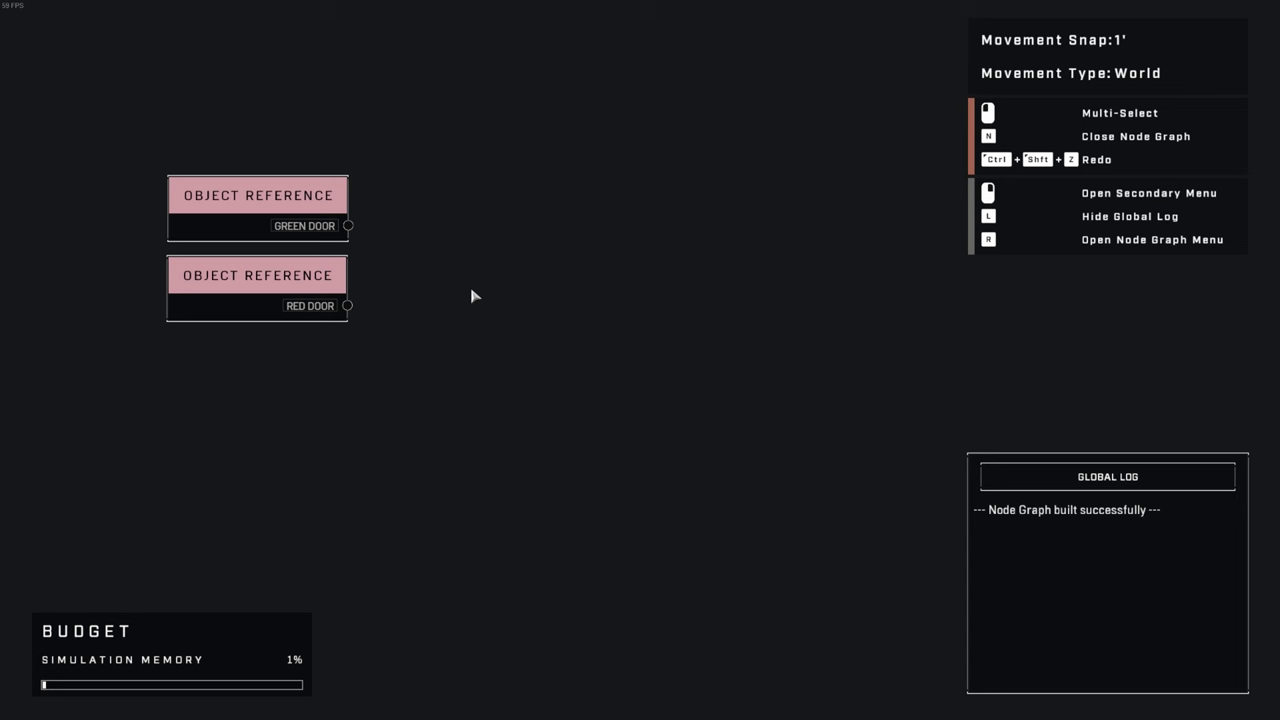
# - Place a Pointer from the Gameplay scripting objects in front of the single doorway
pyautogui.press('n')
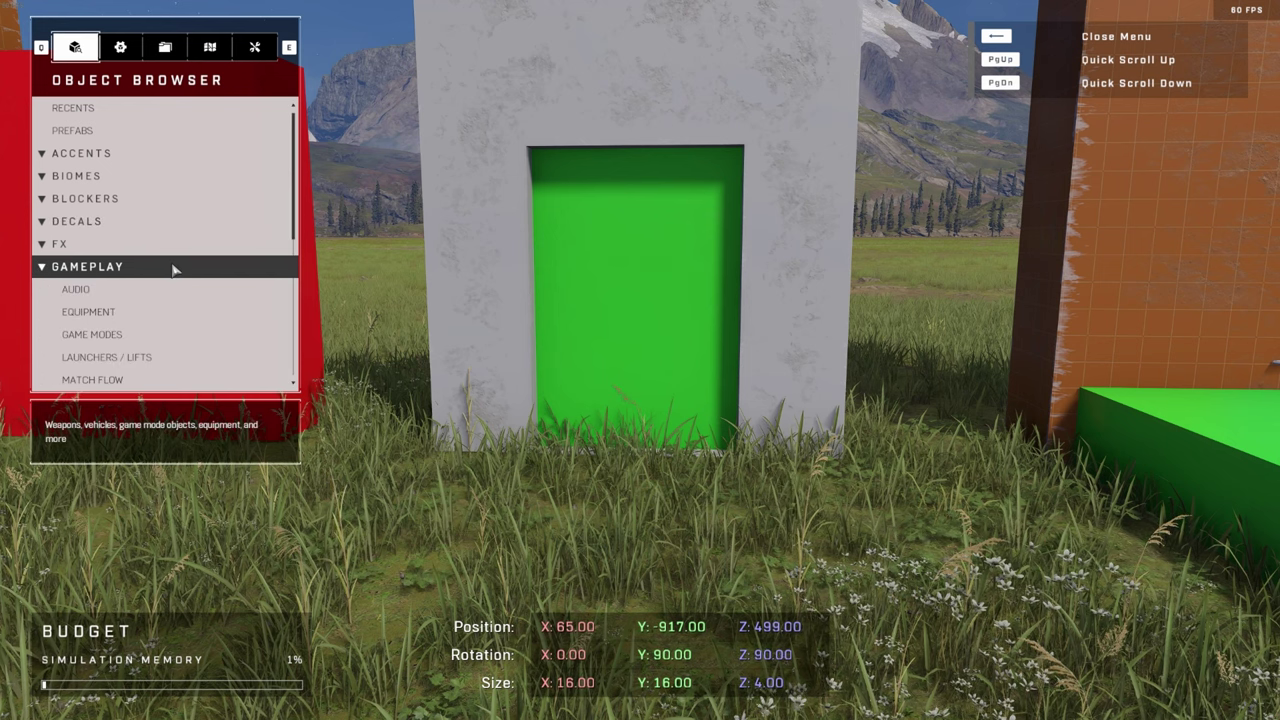
pyautogui.scroll(-4, 172, 268)
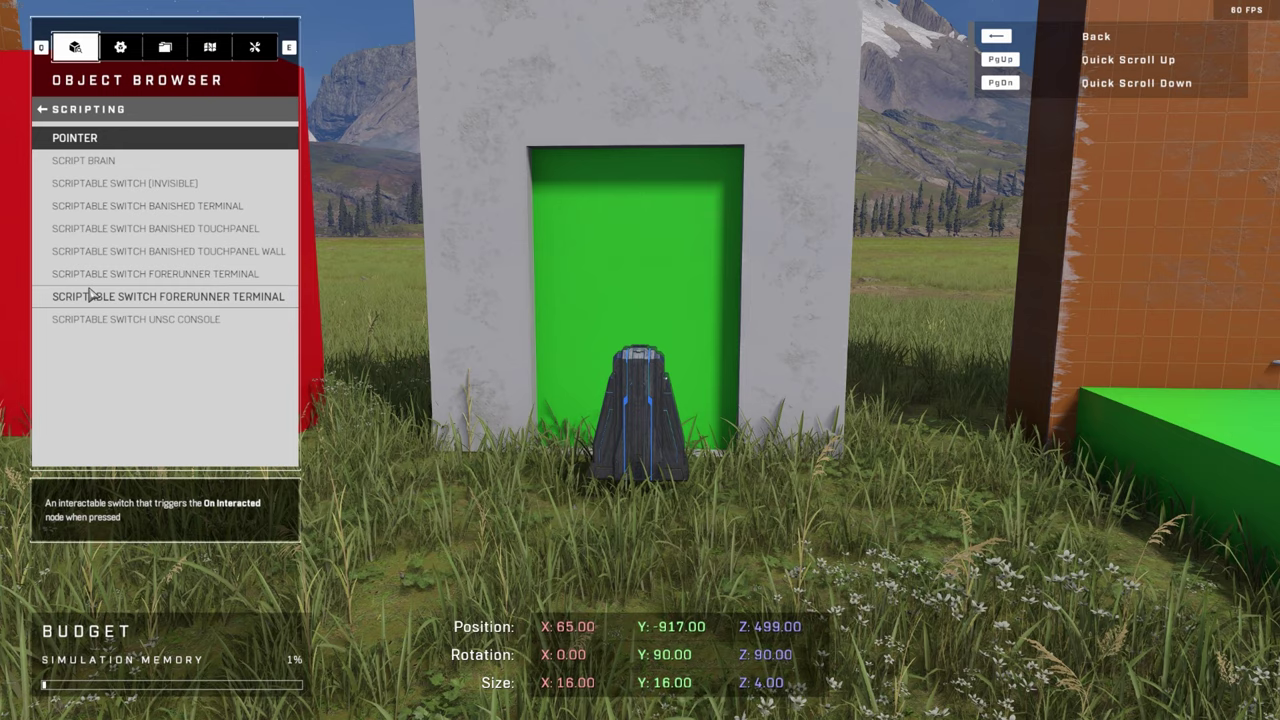
pyautogui.click(69, 142)
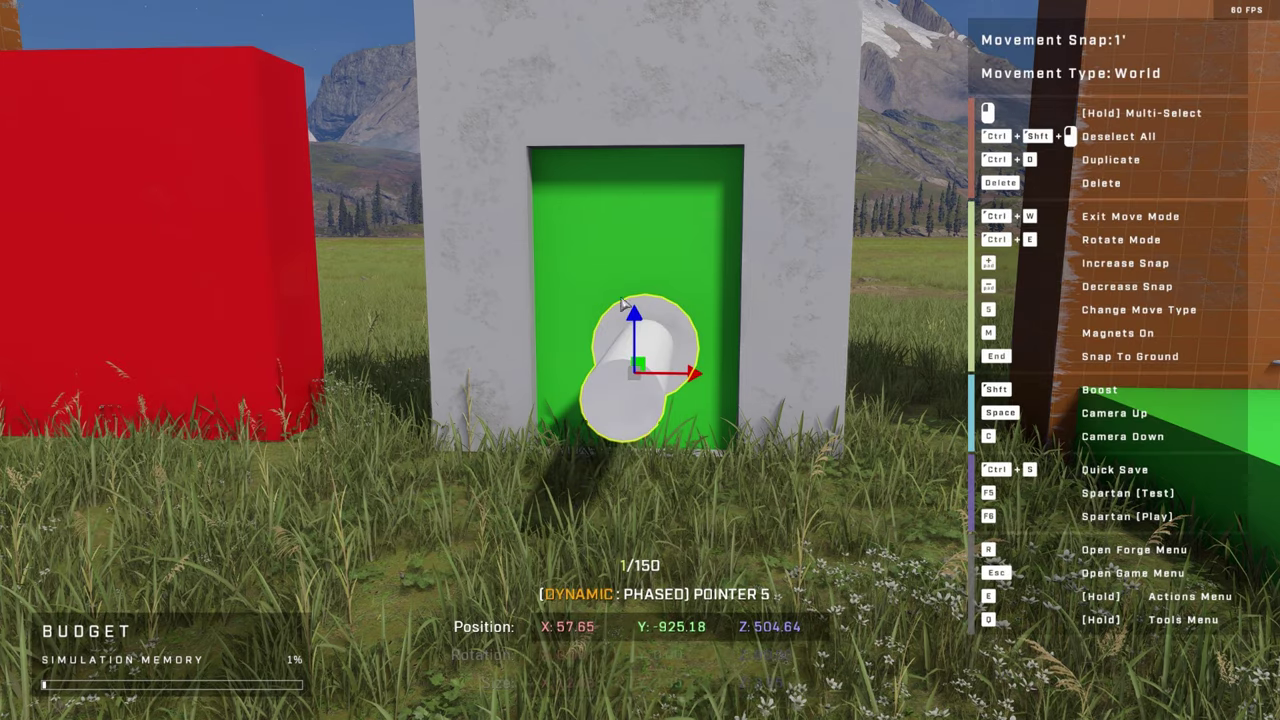
# - Give the pointer a box boundary with width 17 and length 11, adjust its top, and move it into the doorway at X 57, Y -916, Z 499
pyautogui.press('d')
pyautogui.moveTo(621, 303); pyautogui.dragTo(380, 305, button='right')
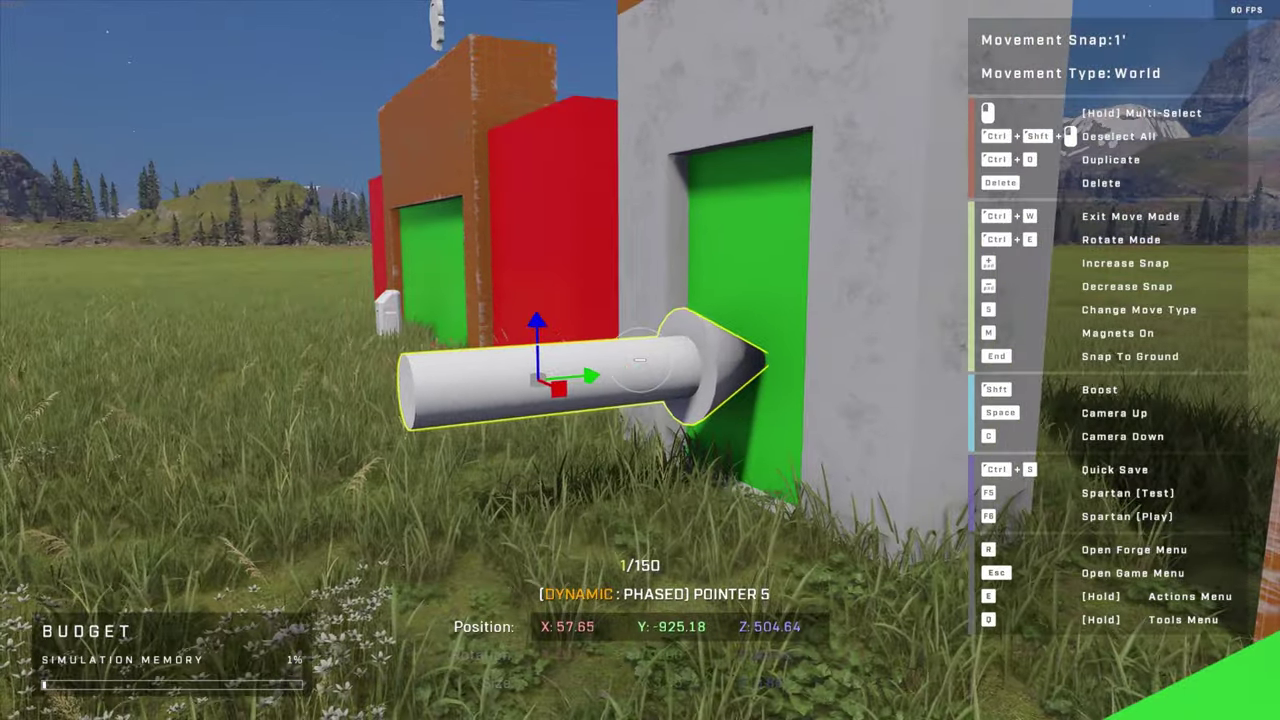
pyautogui.press('a')
pyautogui.moveTo(640, 360); pyautogui.dragTo(980, 347, button='right')
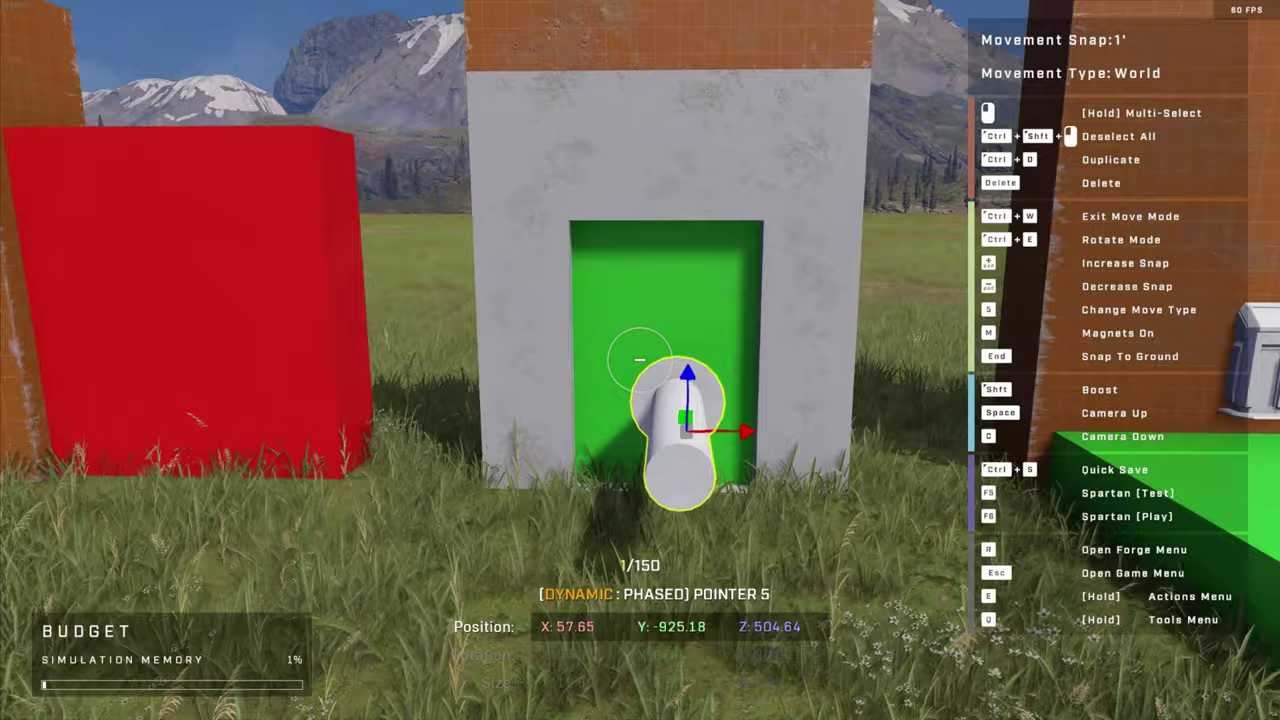
pyautogui.press('d')
pyautogui.moveTo(640, 360); pyautogui.dragTo(435, 430, button='right')
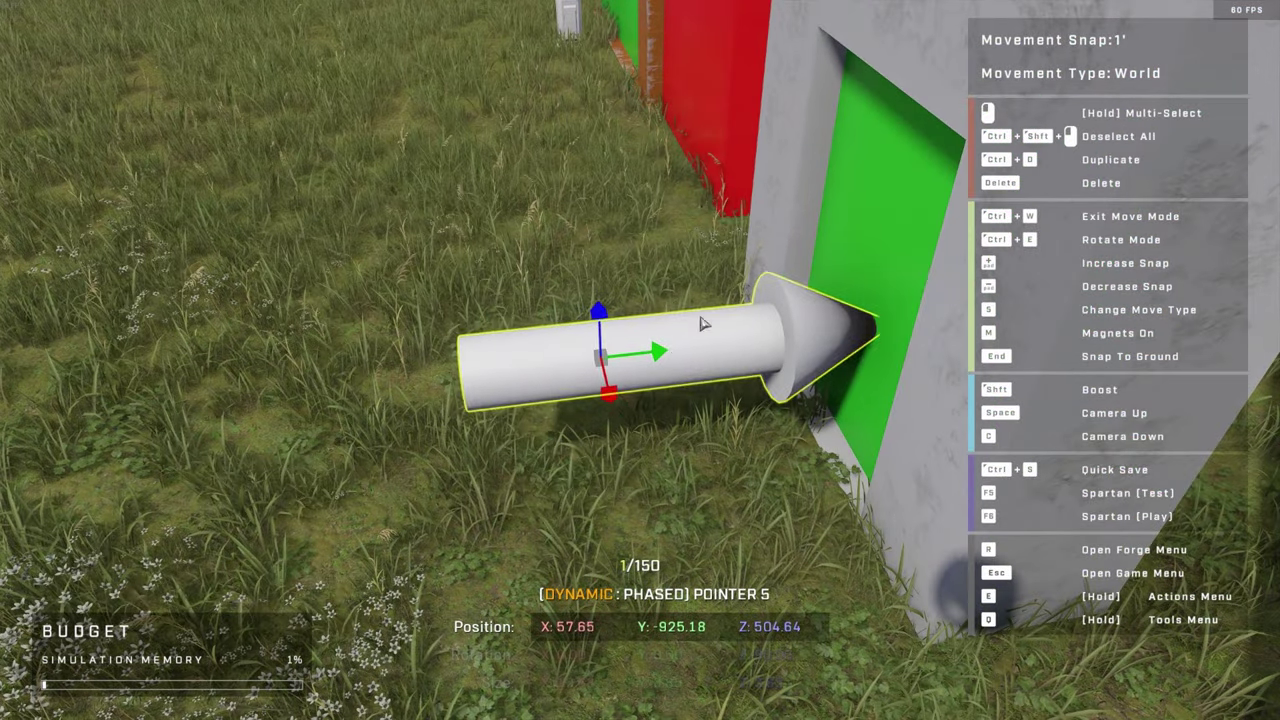
pyautogui.press('r')
pyautogui.scroll(-1, 260, 320)
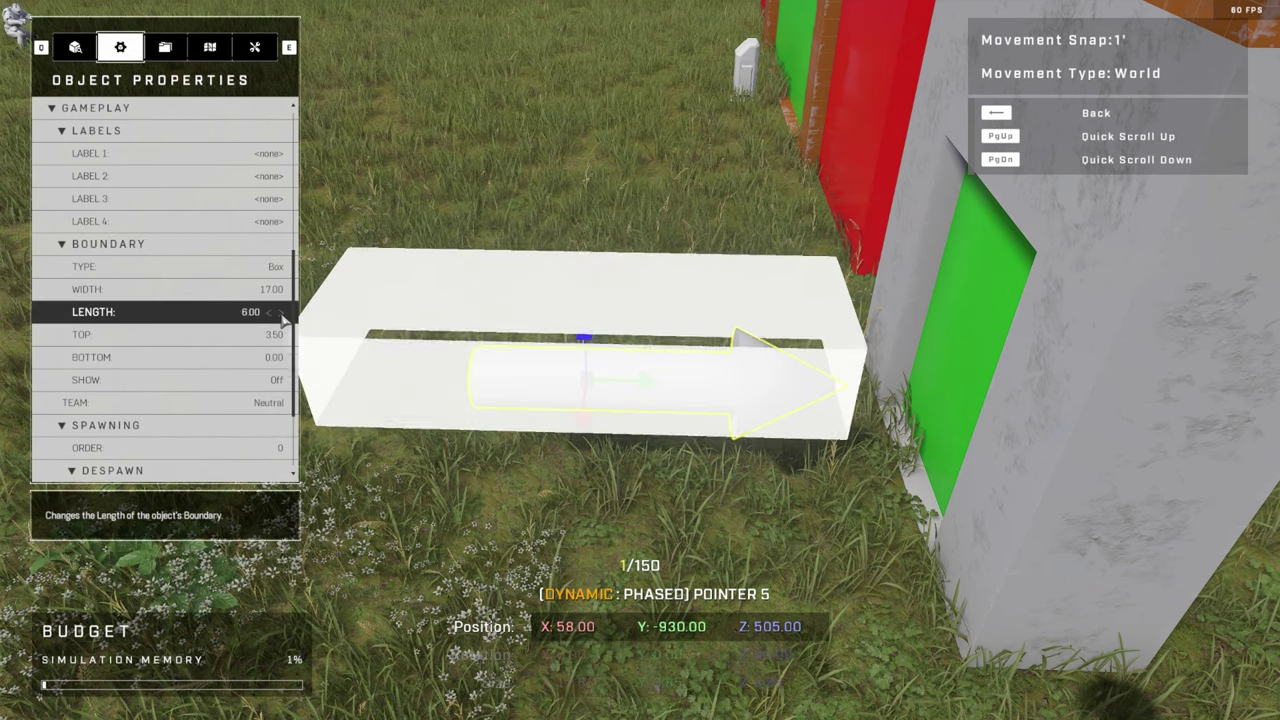
pyautogui.click(281, 314)
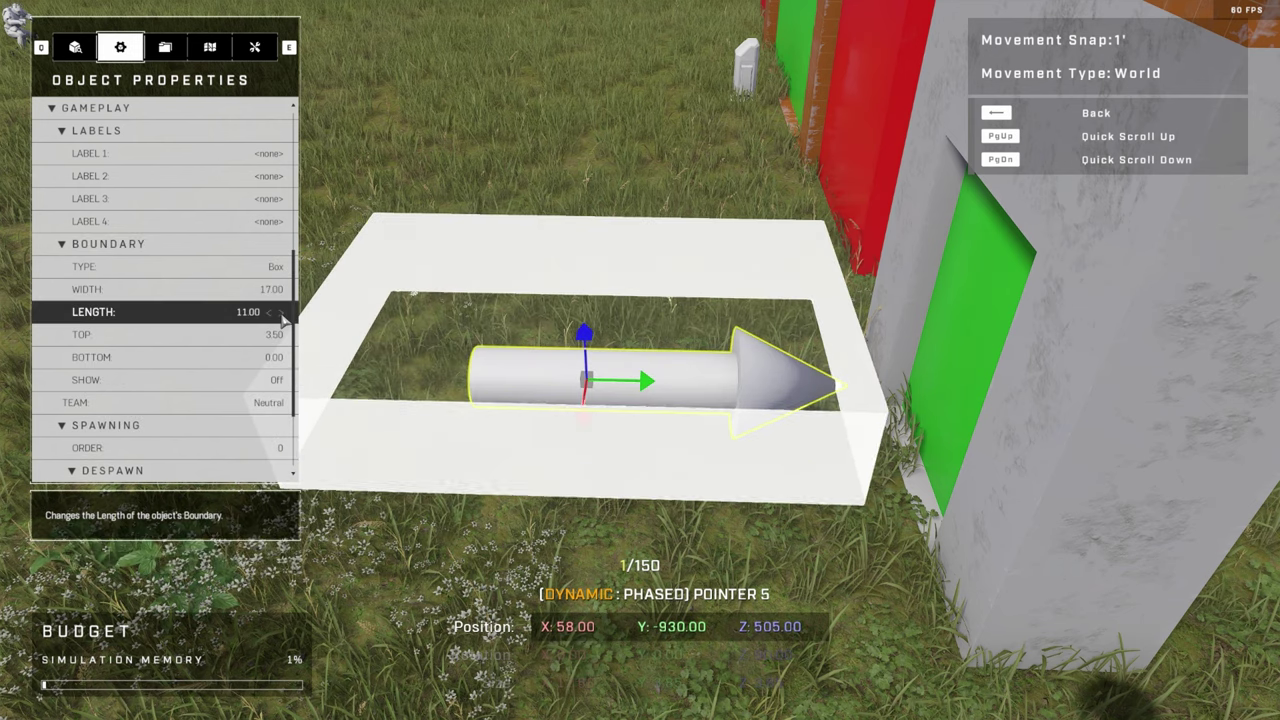
pyautogui.click(281, 335)
pyautogui.click(281, 335)
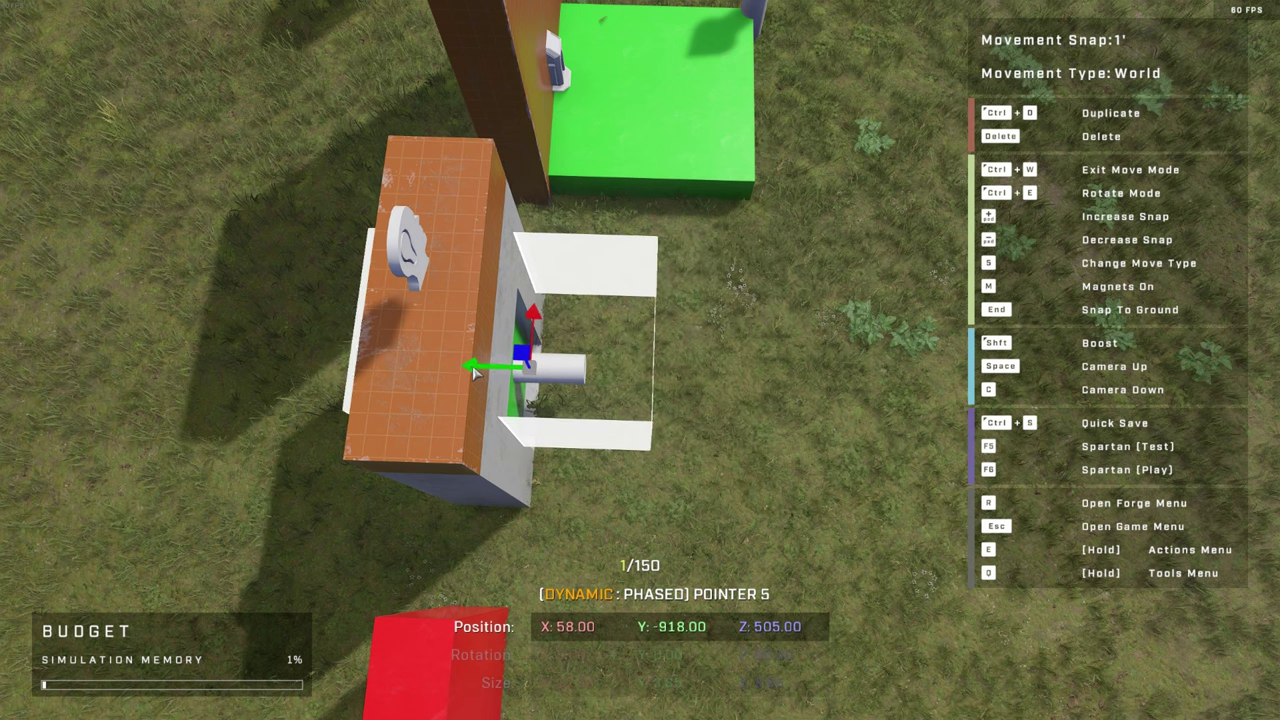
pyautogui.moveTo(475, 372); pyautogui.dragTo(444, 370)
pyautogui.press('a')
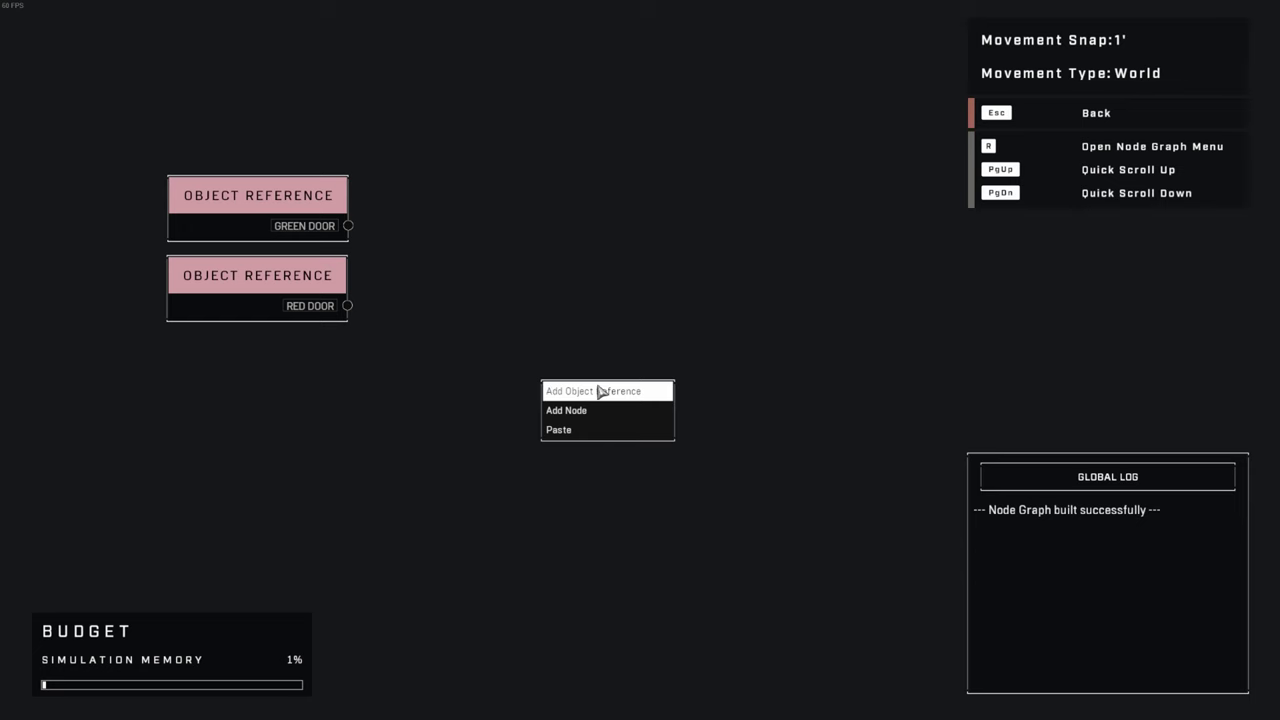
# - Add an object reference for the pointer to the node graph and rename the pointer "detector"
pyautogui.click(600, 391)
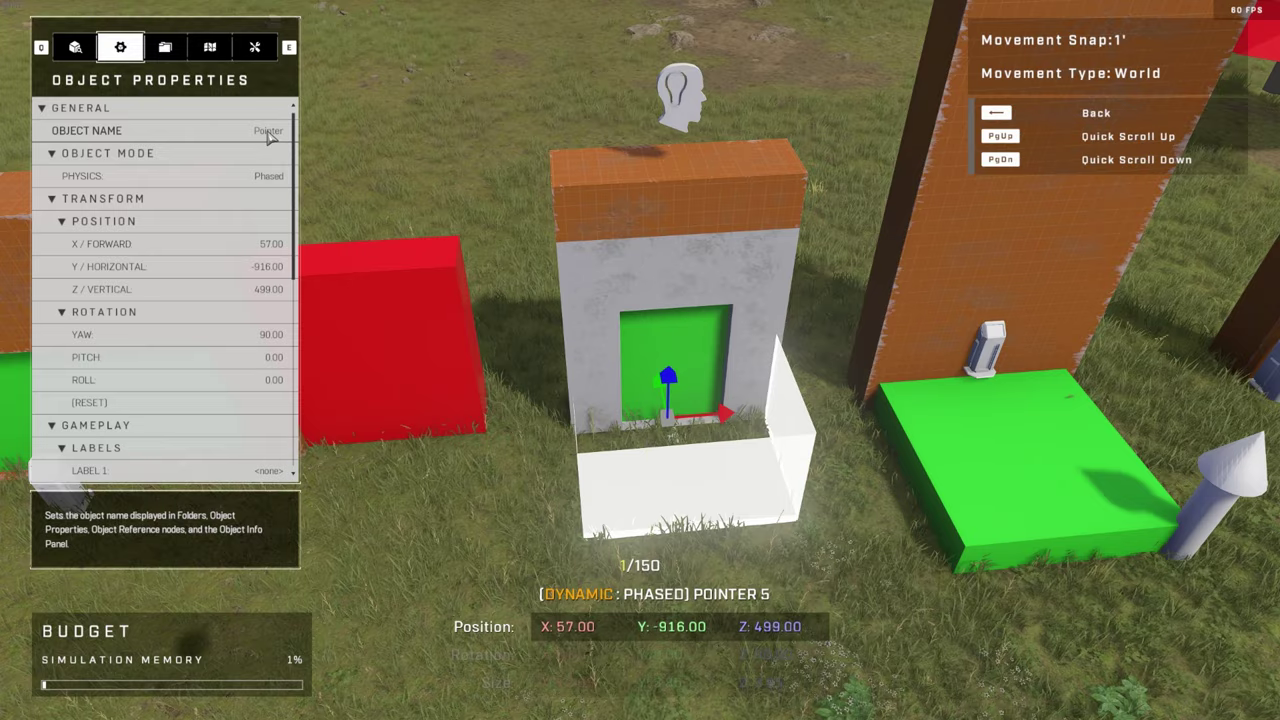
pyautogui.click(268, 135)
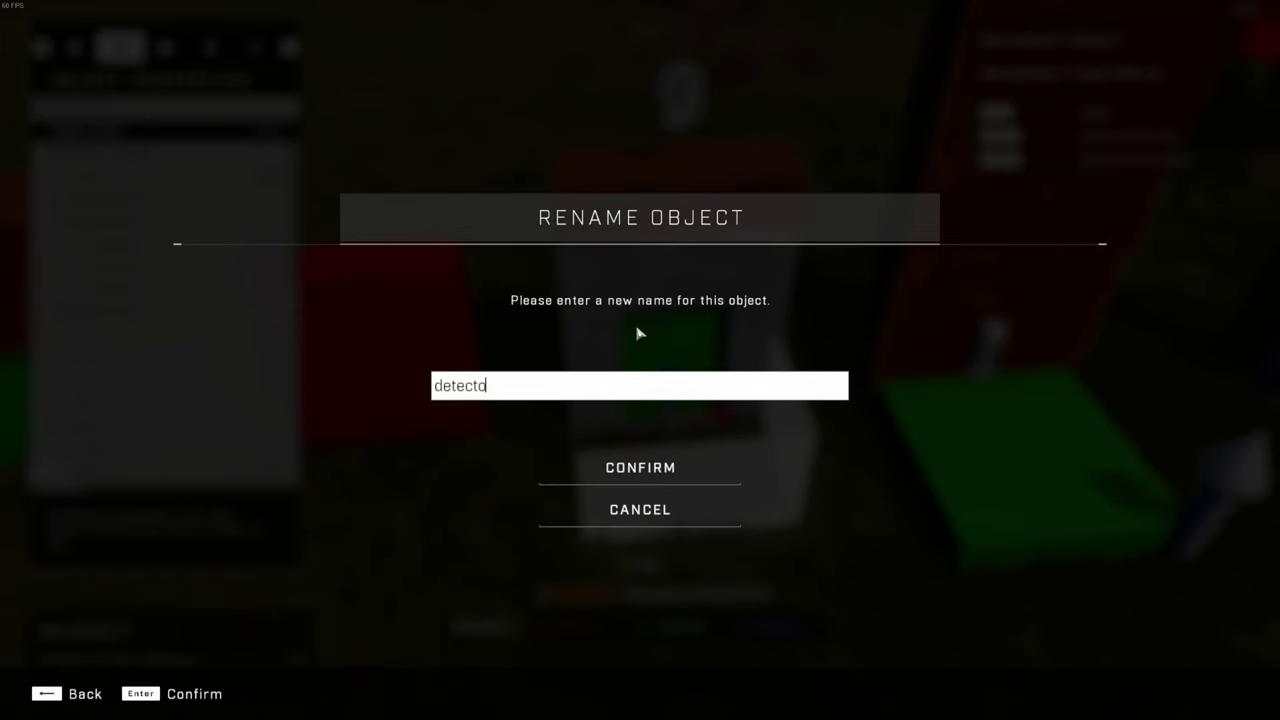
pyautogui.click(689, 476)
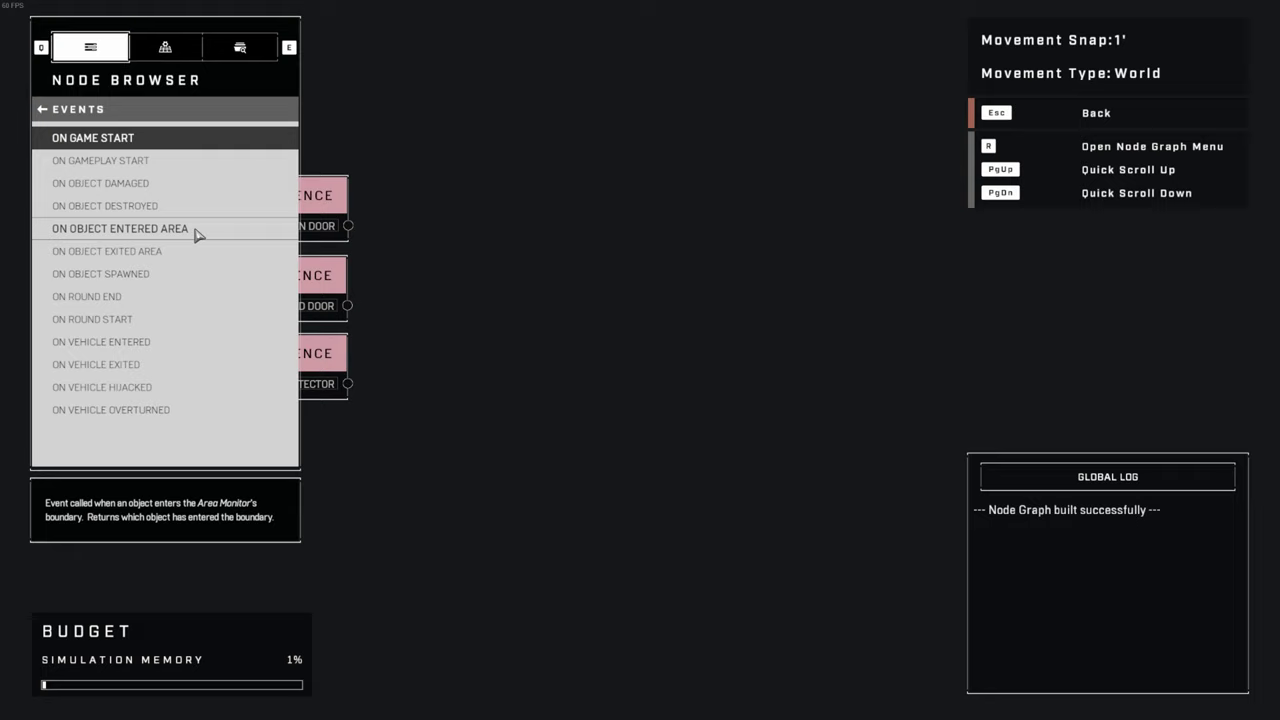
# - Add On Object Entered Area and On Object Exited Area event nodes, stacked beside the object references
pyautogui.click(197, 231)
pyautogui.press('r')
pyautogui.click(140, 252)
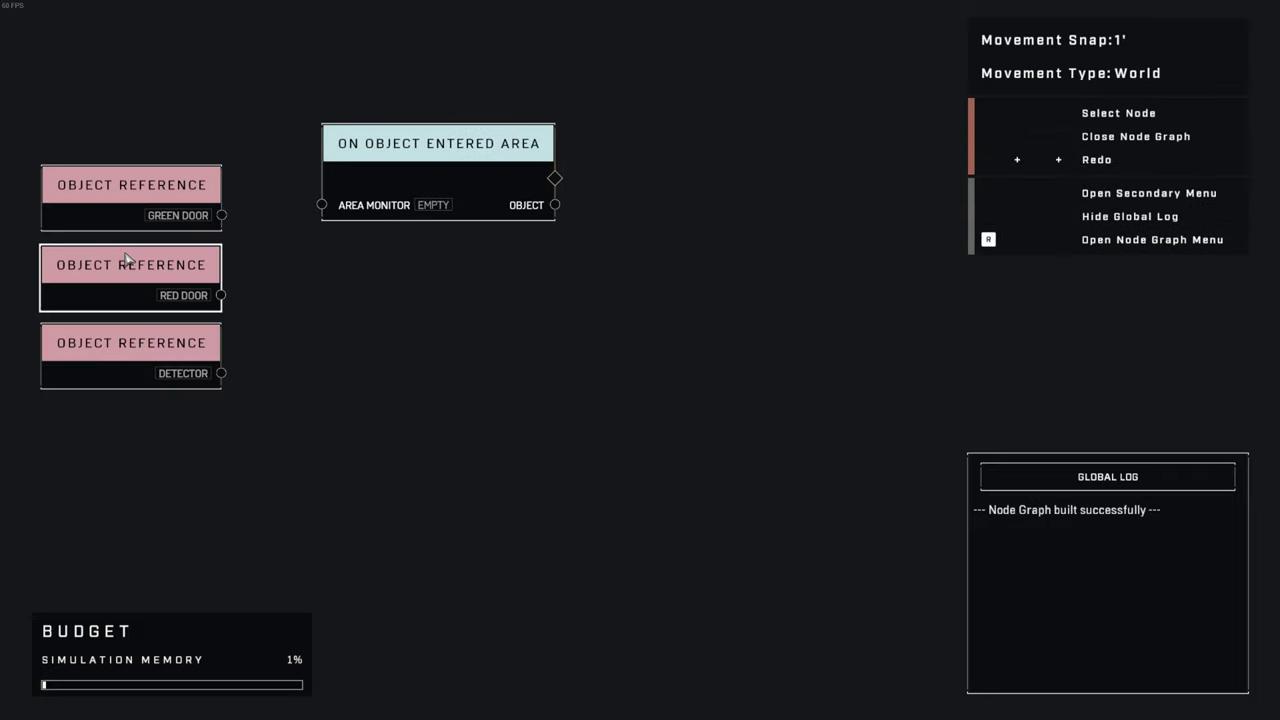
pyautogui.moveTo(673, 370); pyautogui.dragTo(499, 273)
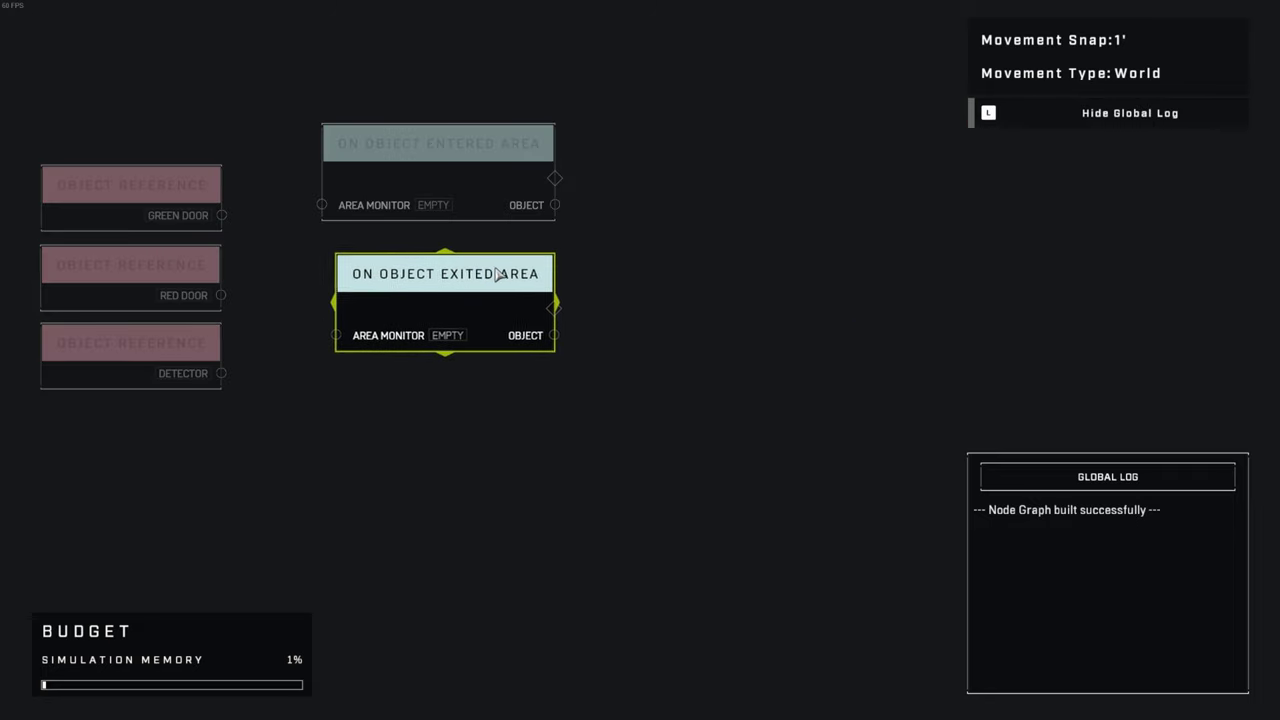
pyautogui.moveTo(499, 273); pyautogui.dragTo(498, 267)
# - Try to connect the detector reference directly to the Area Monitor input of On Object Entered Area
pyautogui.moveTo(399, 437); pyautogui.dragTo(434, 432)
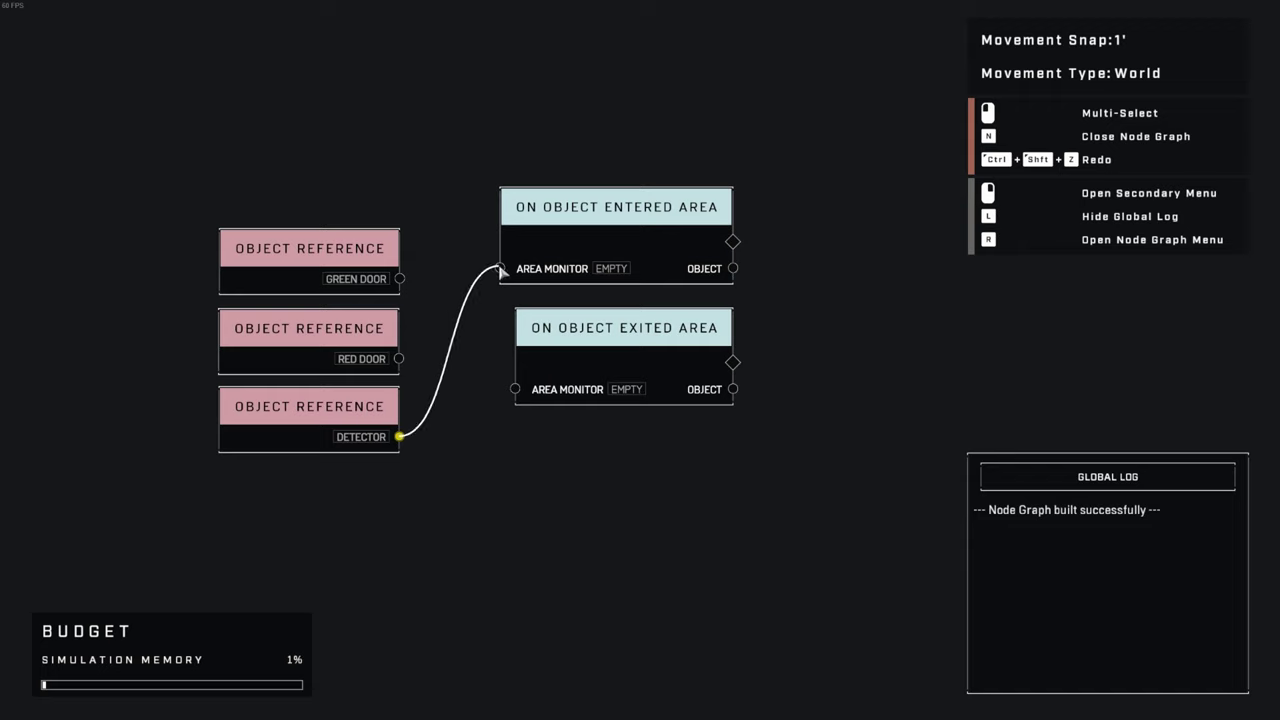
pyautogui.moveTo(501, 270); pyautogui.dragTo(503, 271)
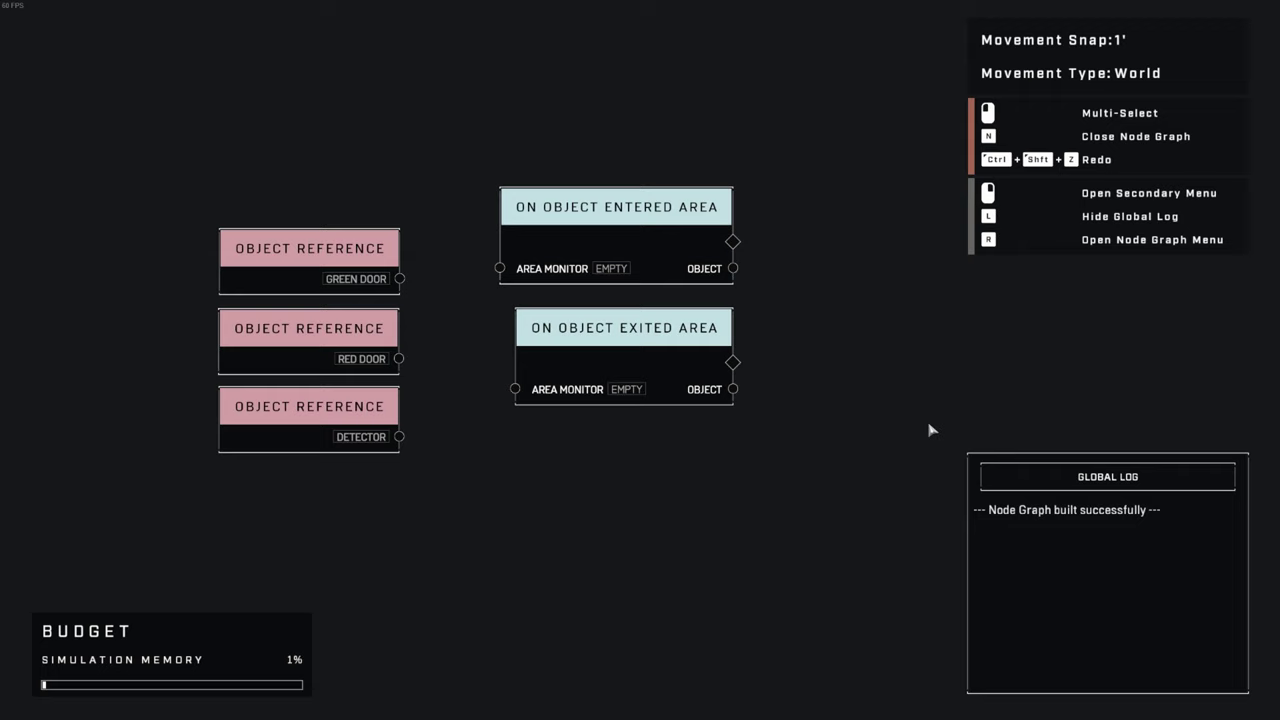
# - Add an Area Monitor node from the basic variables and link the detector reference through it to On Object Entered Area
pyautogui.moveTo(920, 429); pyautogui.dragTo(609, 423)
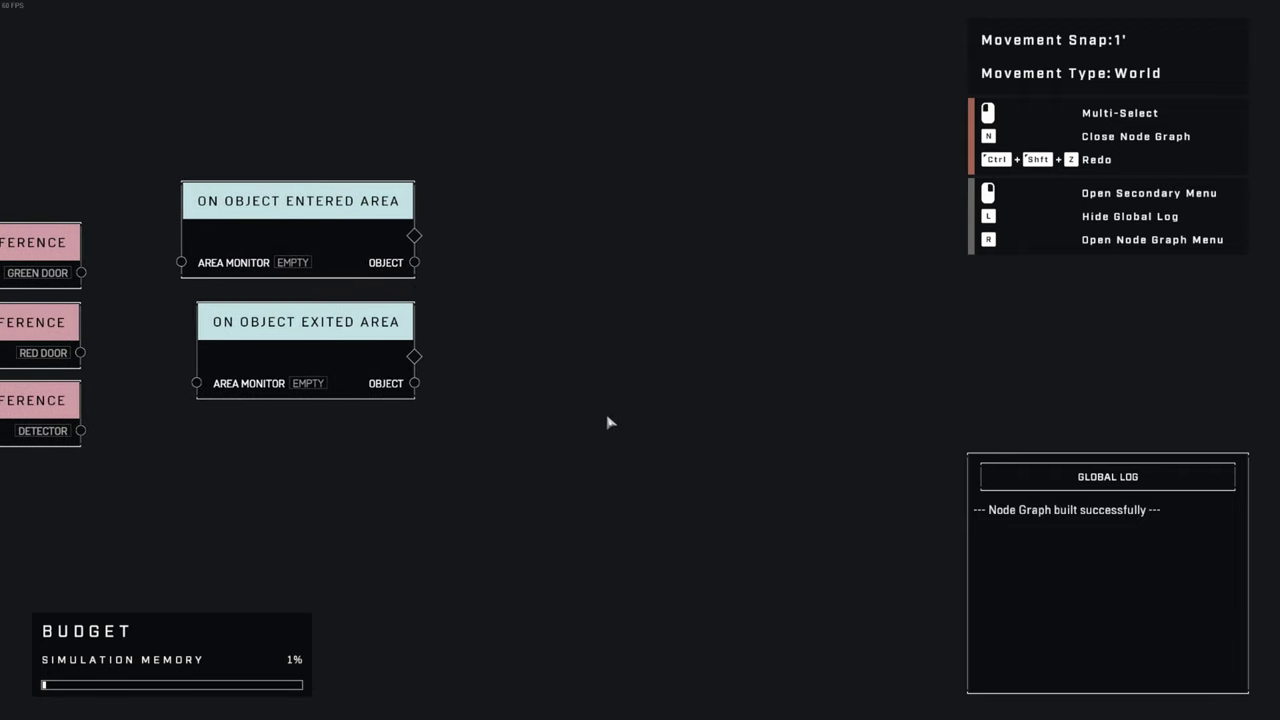
pyautogui.rightClick(670, 322)
pyautogui.click(689, 342)
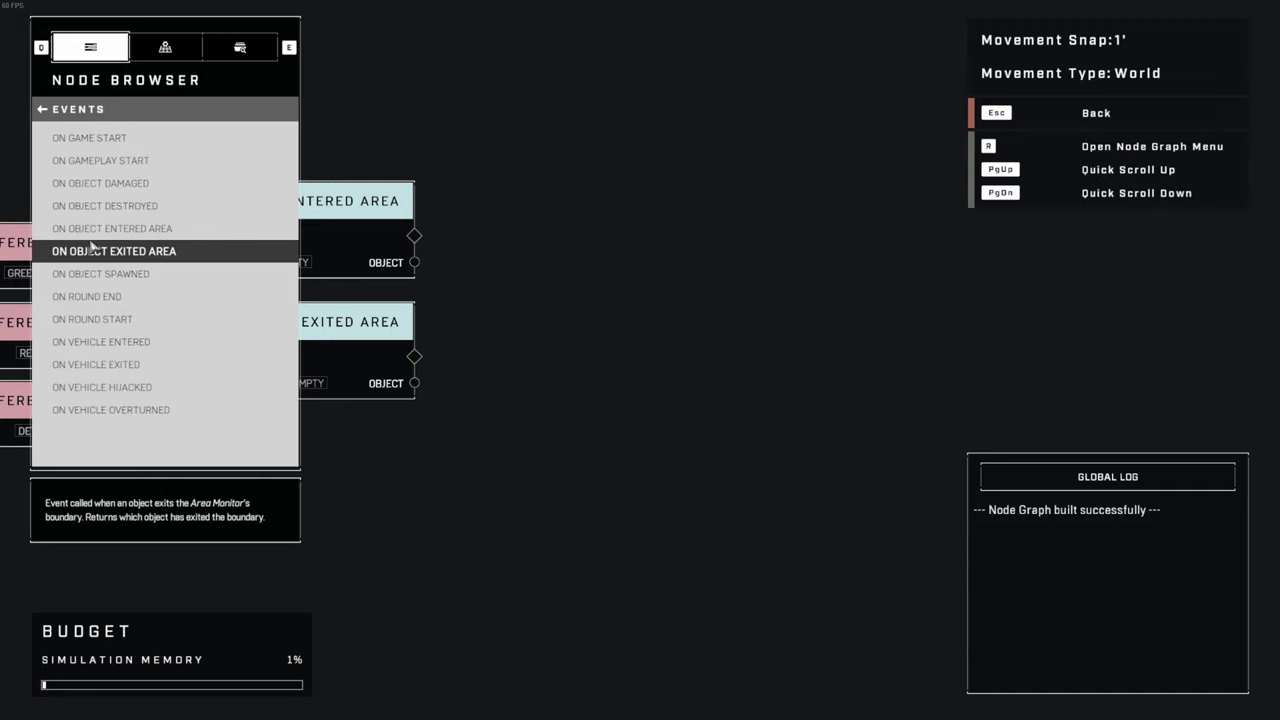
pyautogui.click(43, 110)
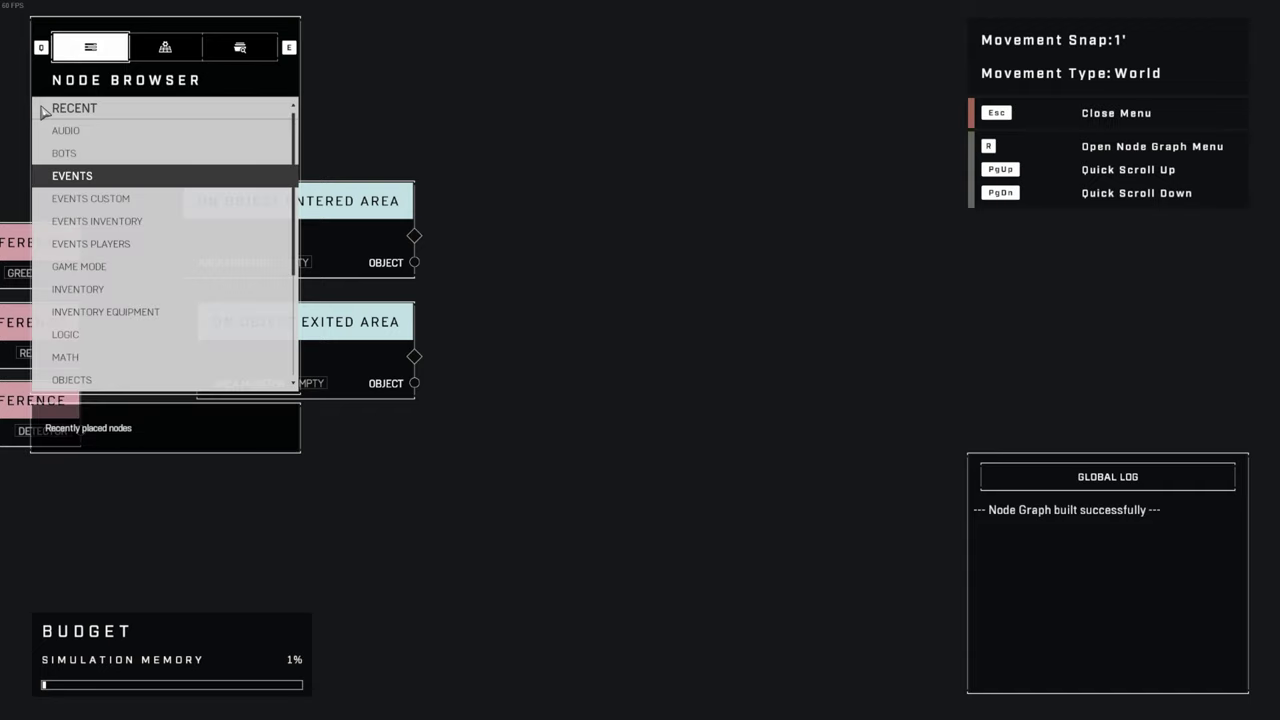
pyautogui.scroll(-4, 166, 334)
pyautogui.click(166, 334)
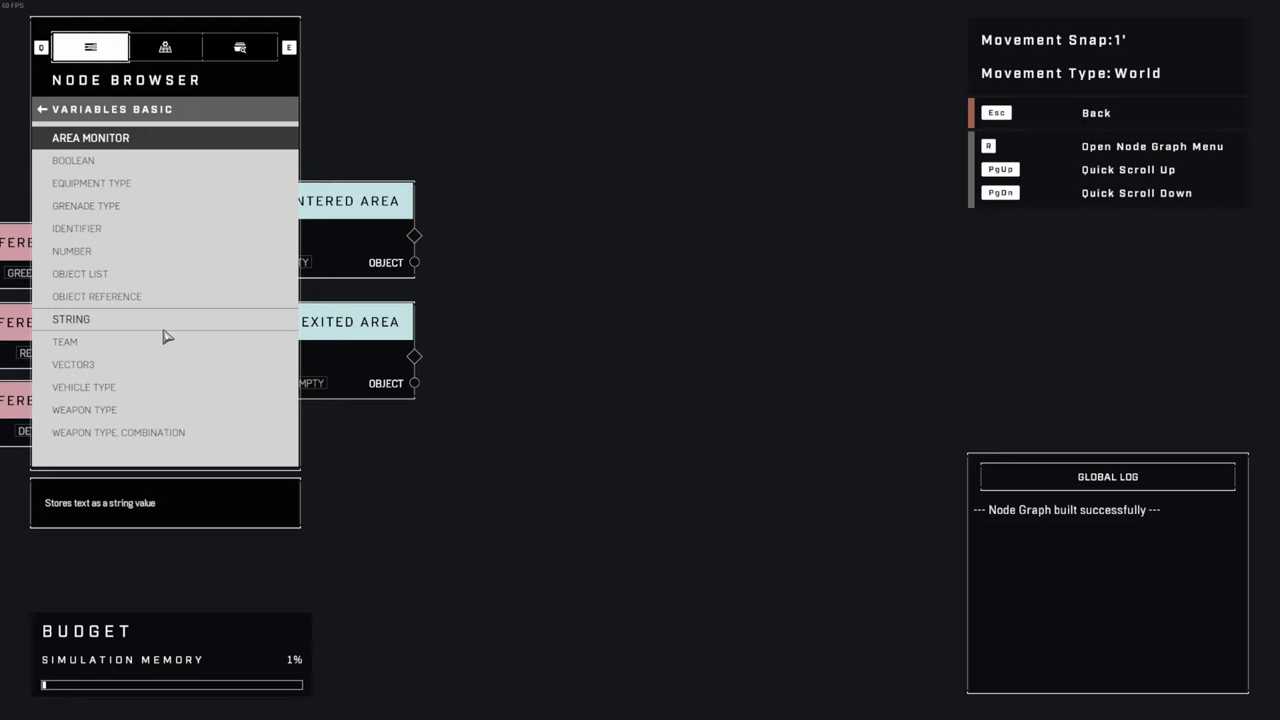
pyautogui.click(90, 138)
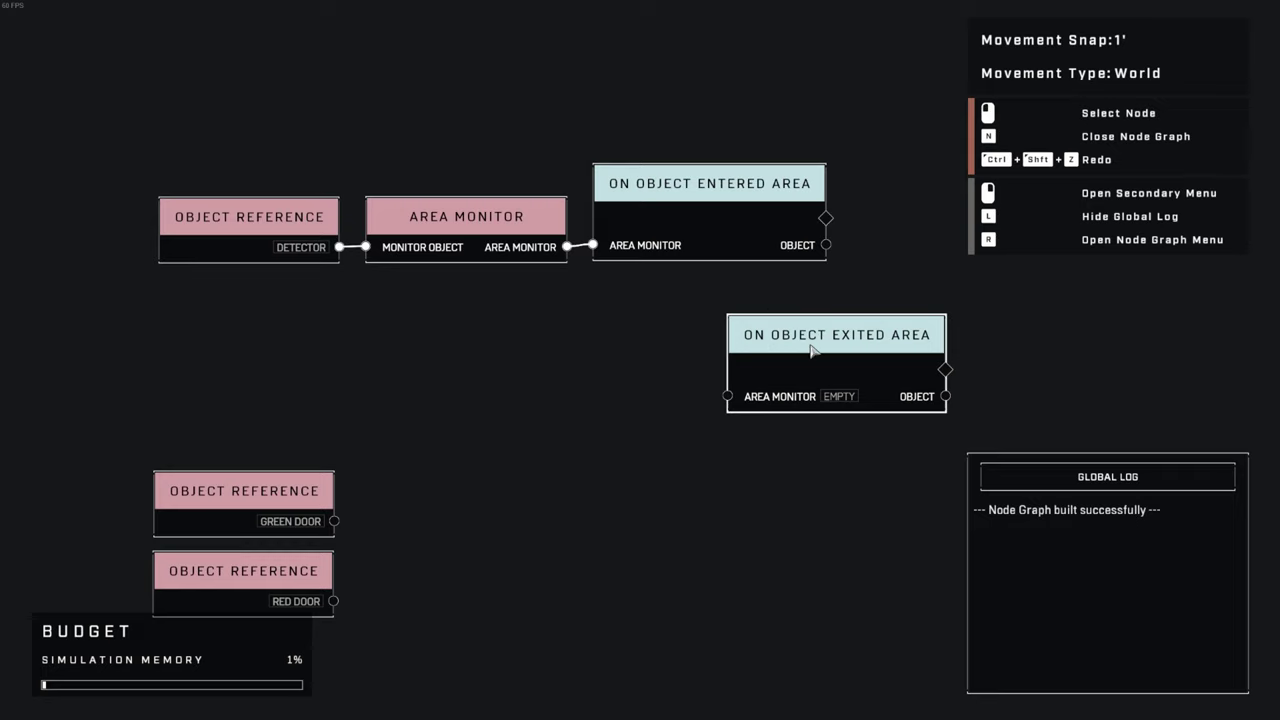
# - Set On Object Exited Area aside and have On Object Entered Area trigger Move Object to Transform, moving the green door to the red door
pyautogui.moveTo(780, 352); pyautogui.dragTo(191, 83)
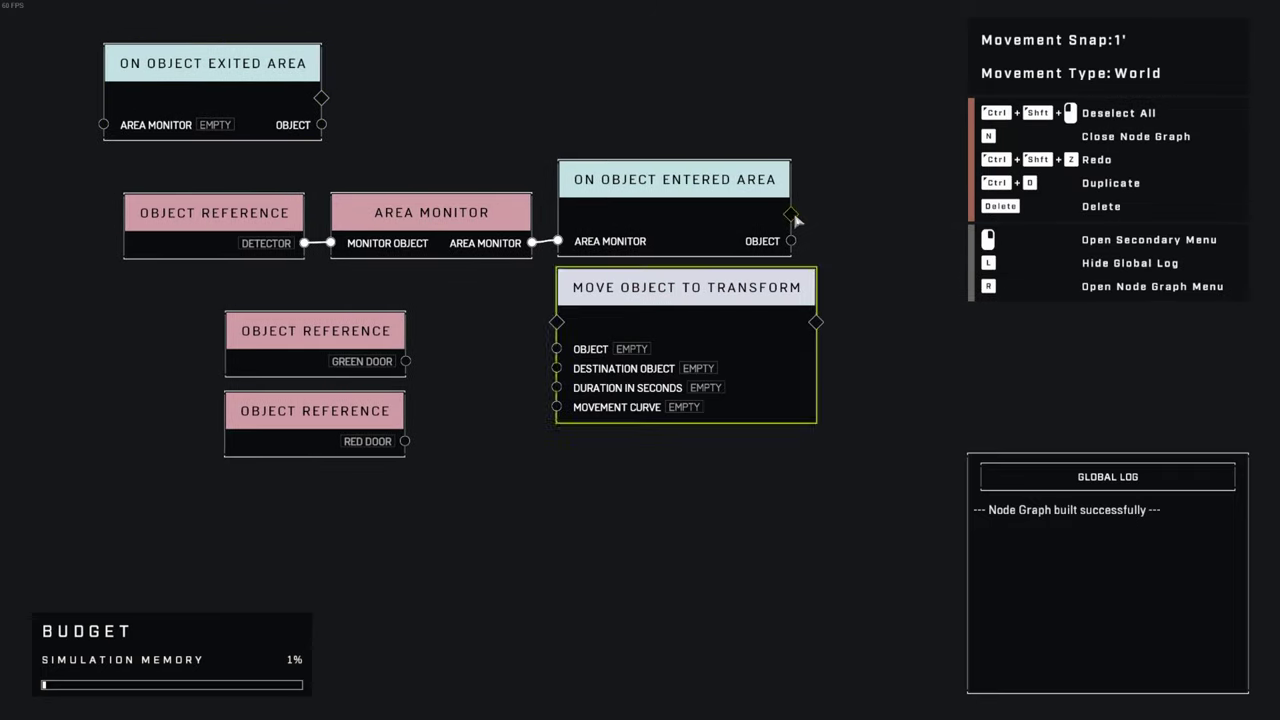
pyautogui.click(790, 214)
pyautogui.moveTo(560, 323); pyautogui.dragTo(557, 321)
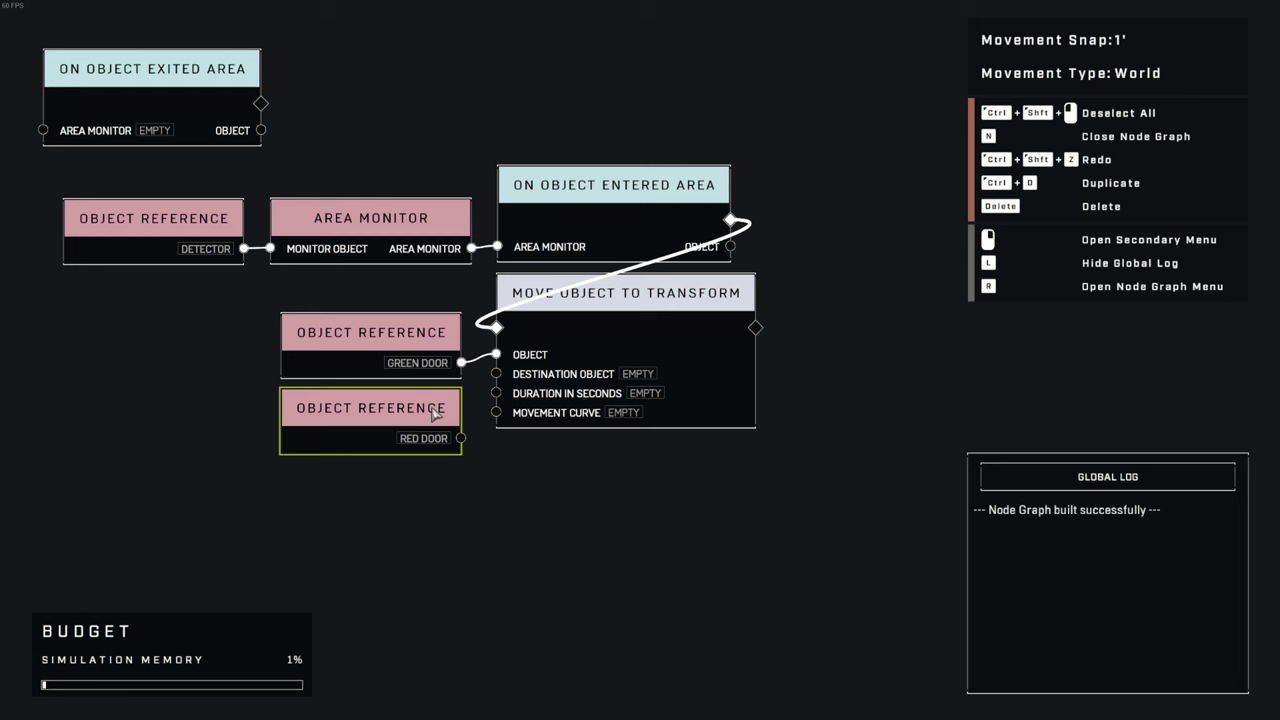
pyautogui.moveTo(462, 439); pyautogui.dragTo(478, 415)
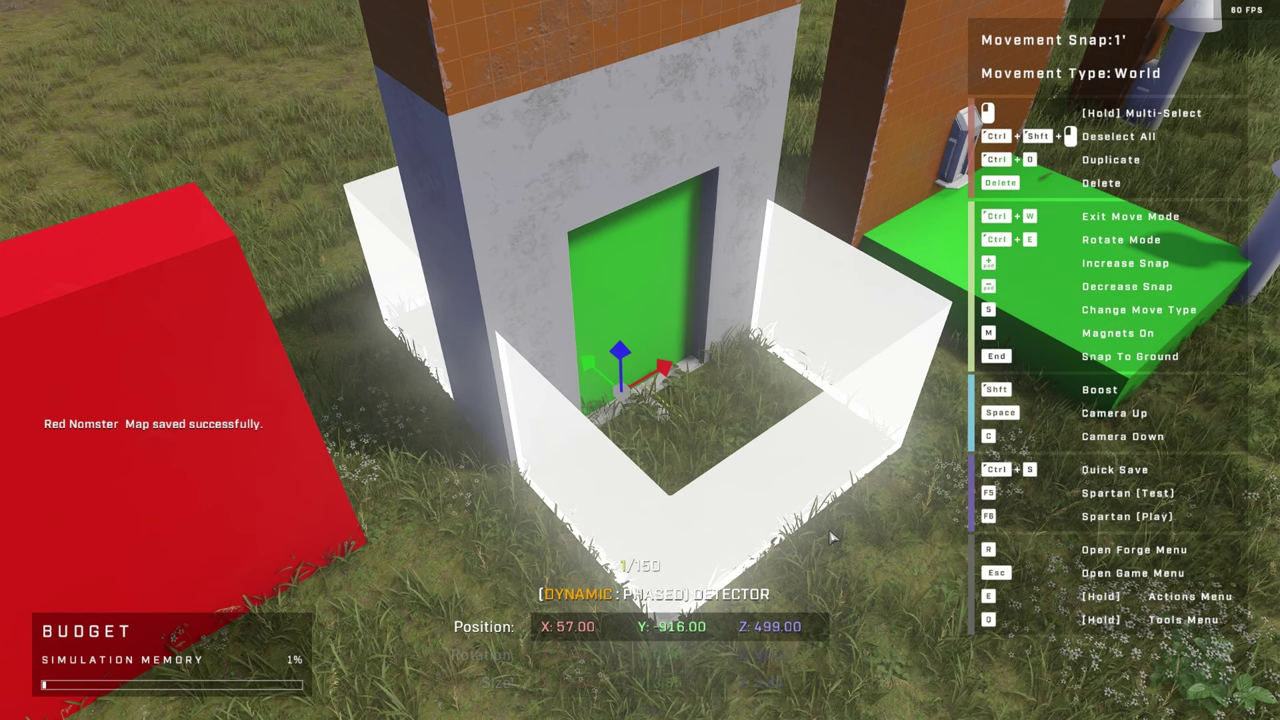
# - Playtest the map by walking up to the single doorway and backing away, then return to editing
pyautogui.press('F6')
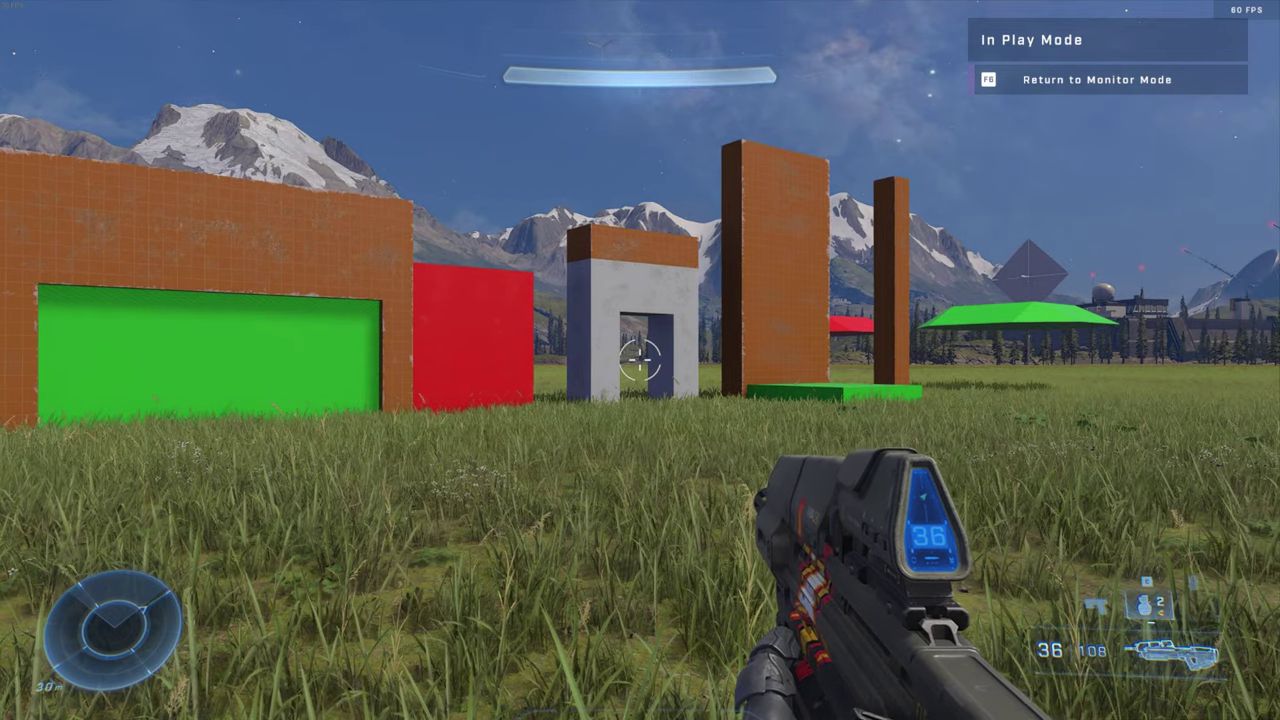
pyautogui.press('w')
pyautogui.rightClick(640, 360)
pyautogui.press('w')
pyautogui.press('d')
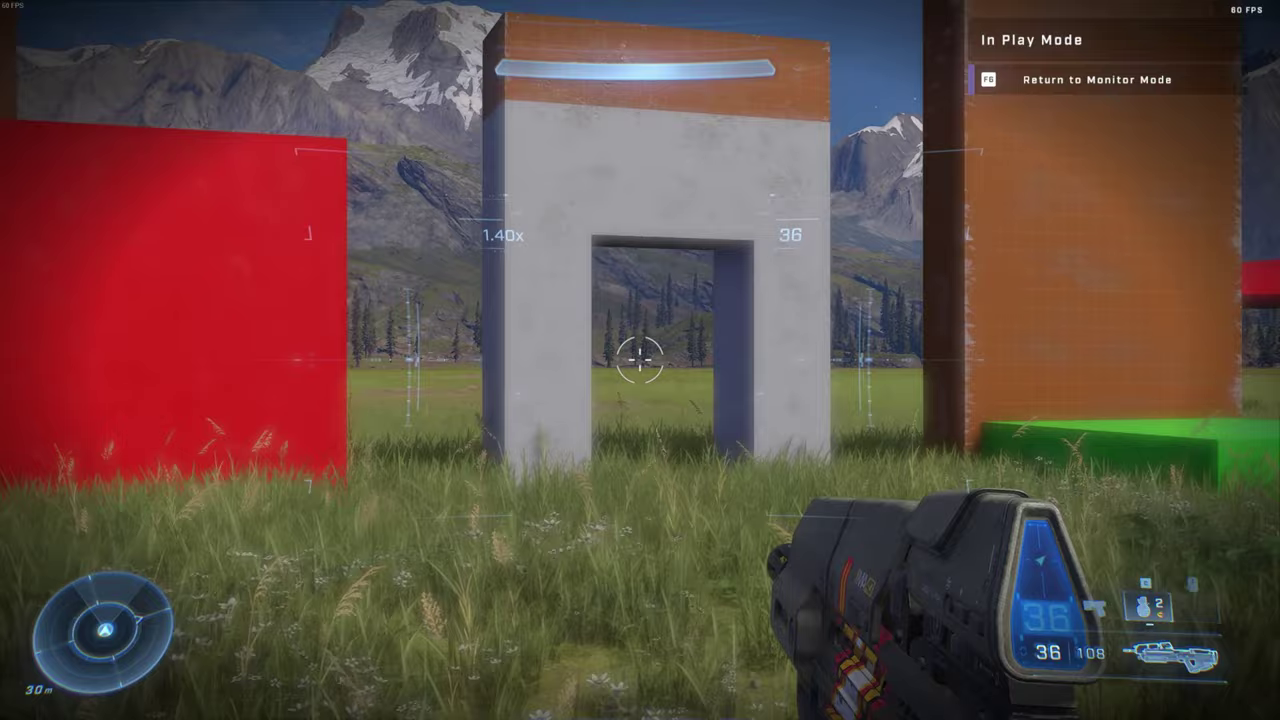
pyautogui.press('s')
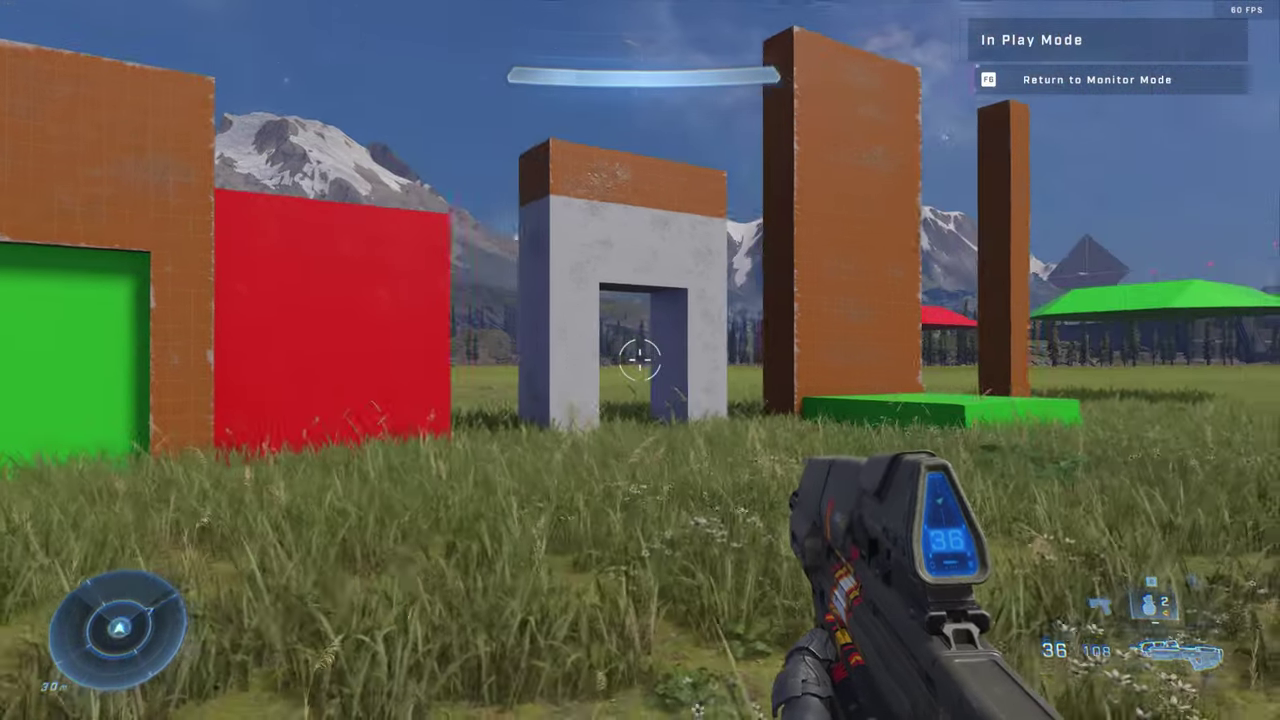
pyautogui.press('s')
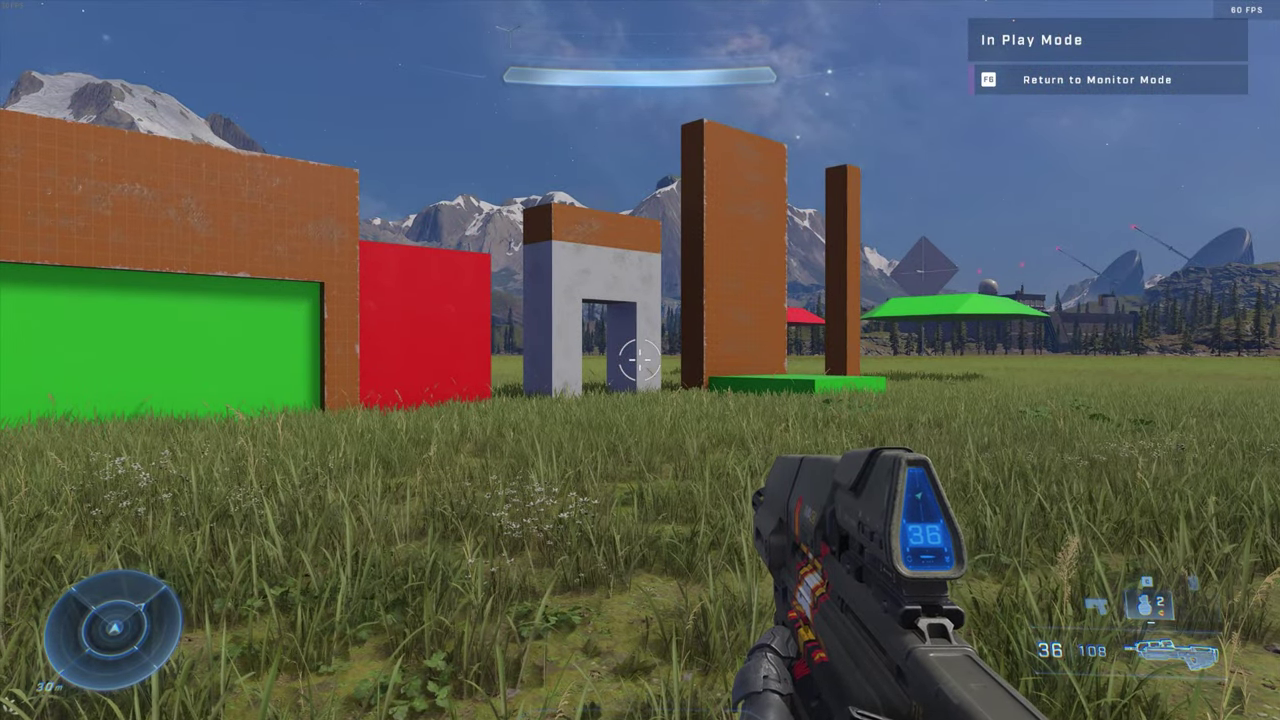
pyautogui.press('F8')
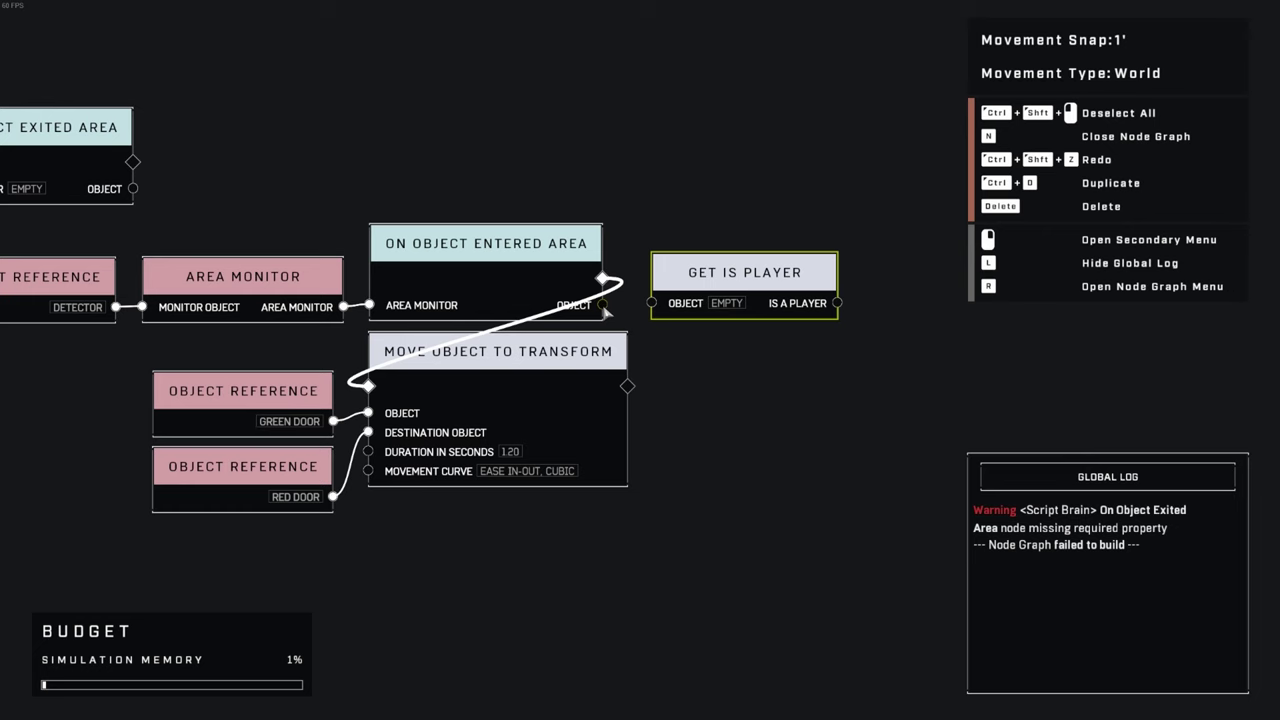
# - Connect the entered object to Get Is Player, add a Branch node, and feed Is A Player into its condition
pyautogui.moveTo(604, 311); pyautogui.dragTo(653, 308)
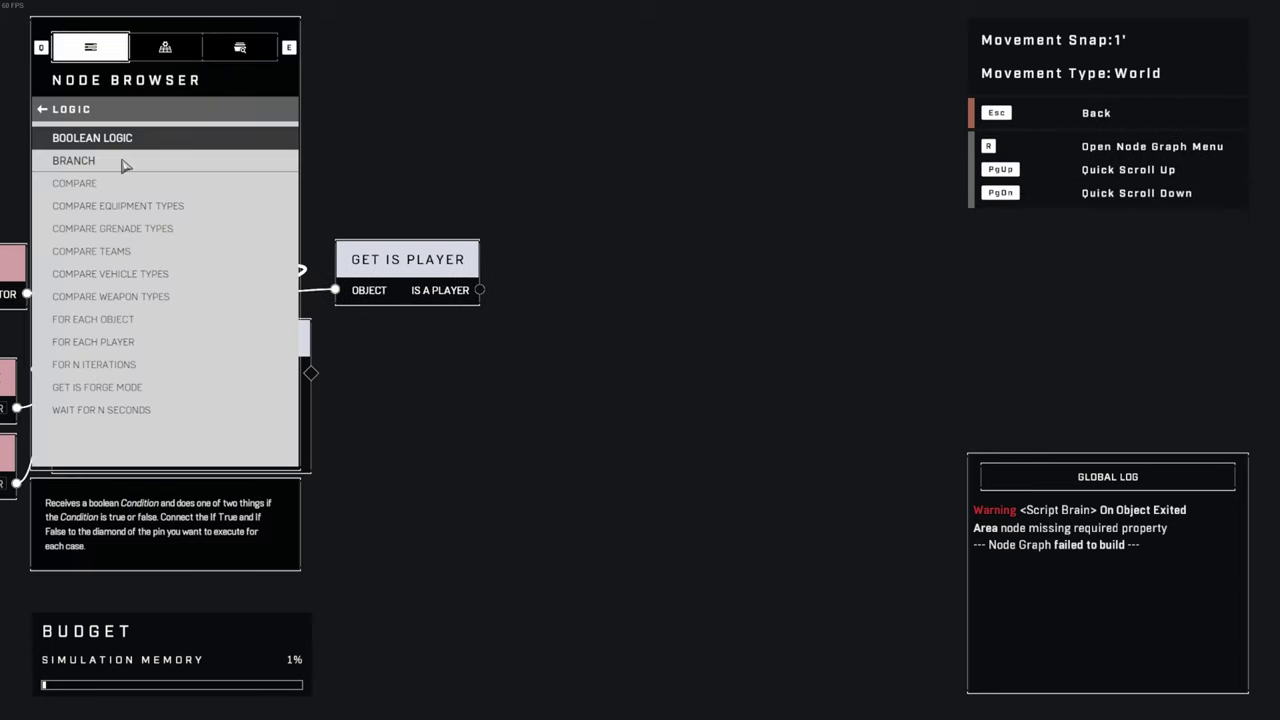
pyautogui.click(123, 165)
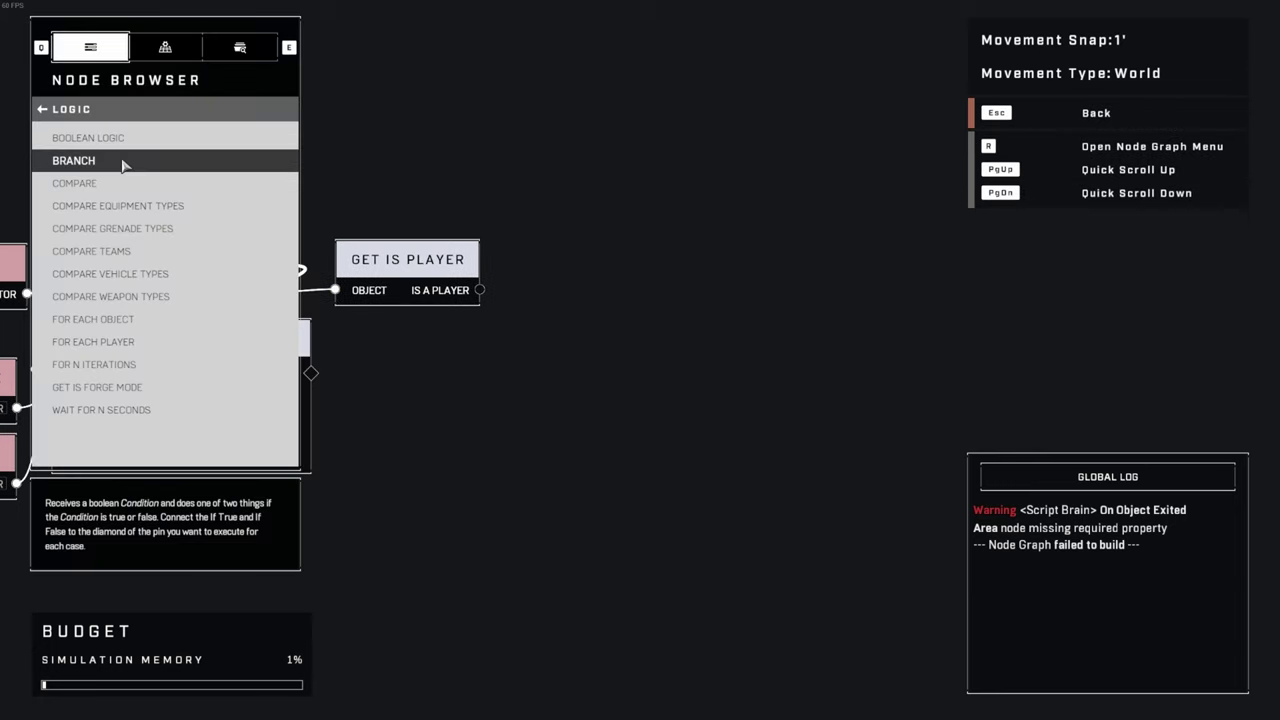
pyautogui.moveTo(480, 290); pyautogui.dragTo(548, 452)
pyautogui.moveTo(450, 412); pyautogui.dragTo(607, 340, button='middle')
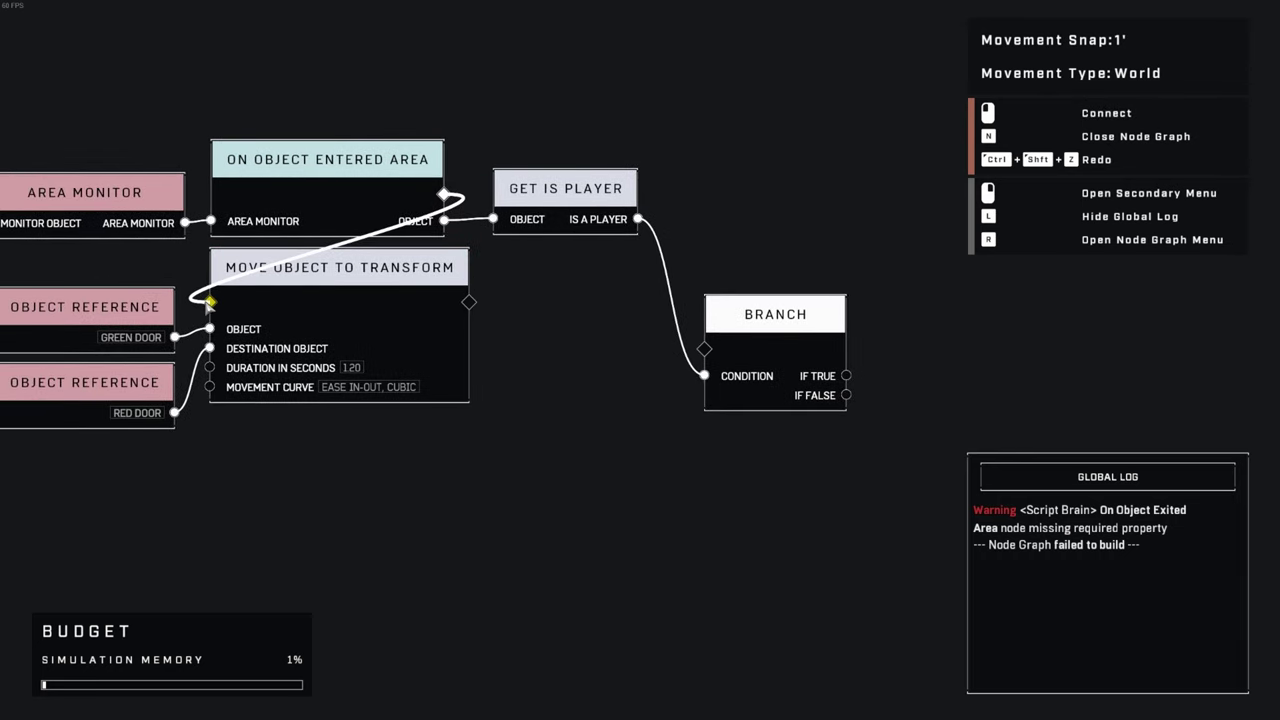
# - Clear the event's link to Move Object to Transform and route it through Branch, connecting If True to the move node
pyautogui.rightClick(210, 302)
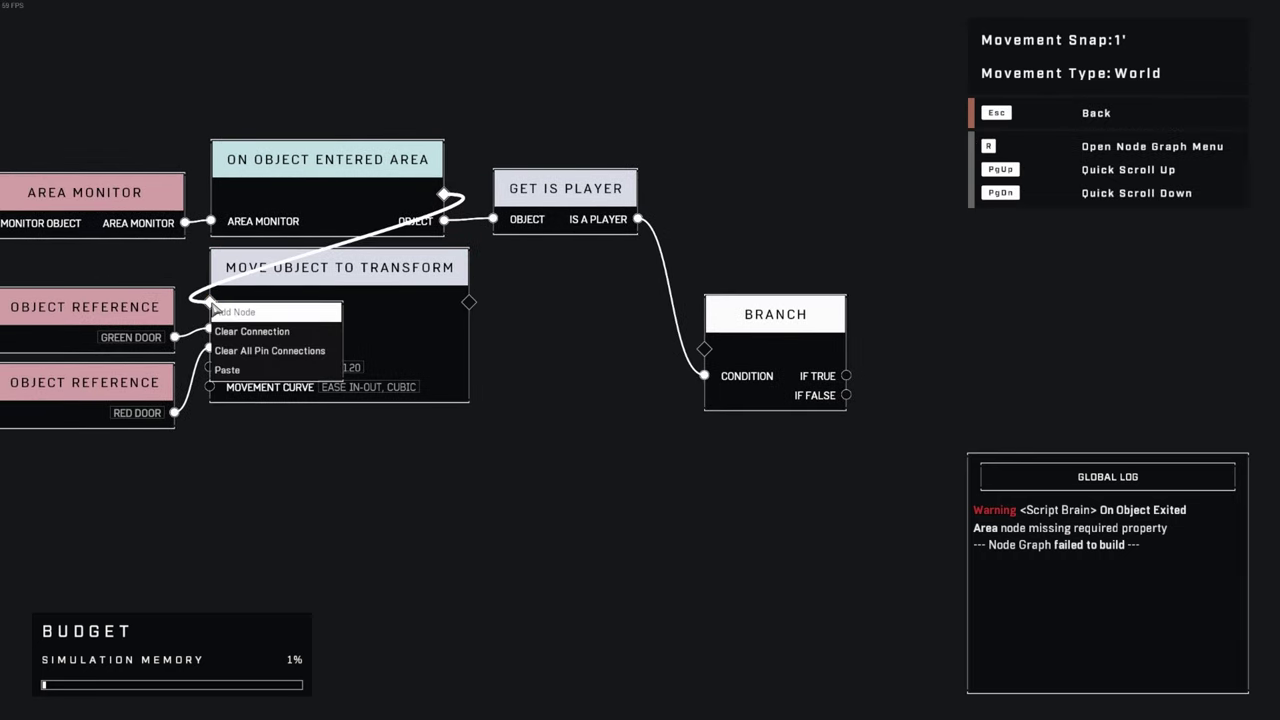
pyautogui.click(252, 334)
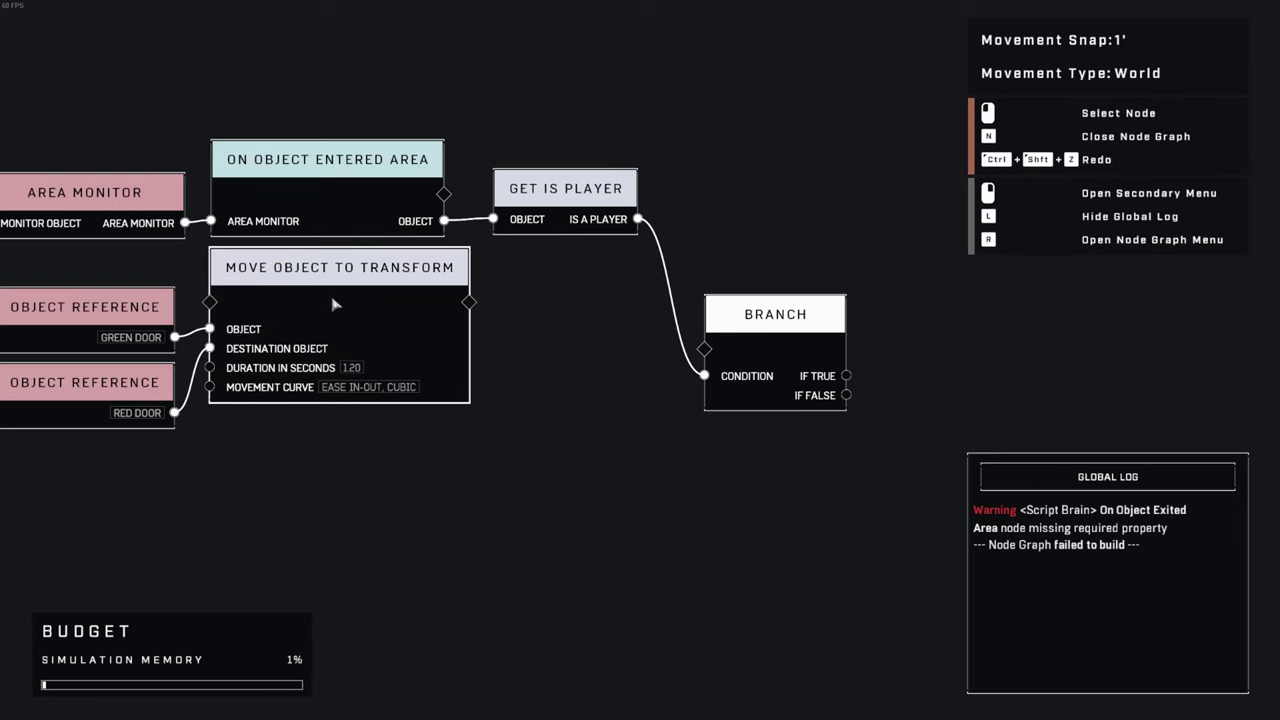
pyautogui.moveTo(592, 182); pyautogui.dragTo(503, 264)
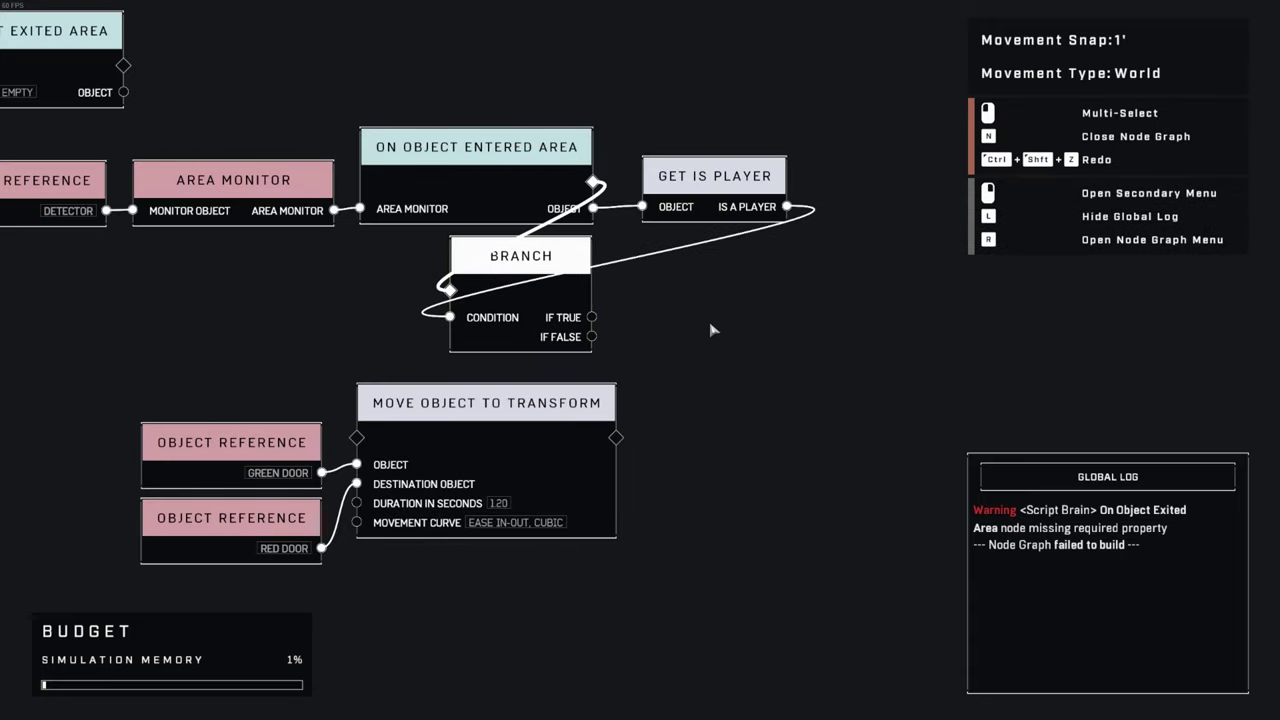
pyautogui.moveTo(713, 330); pyautogui.dragTo(805, 337)
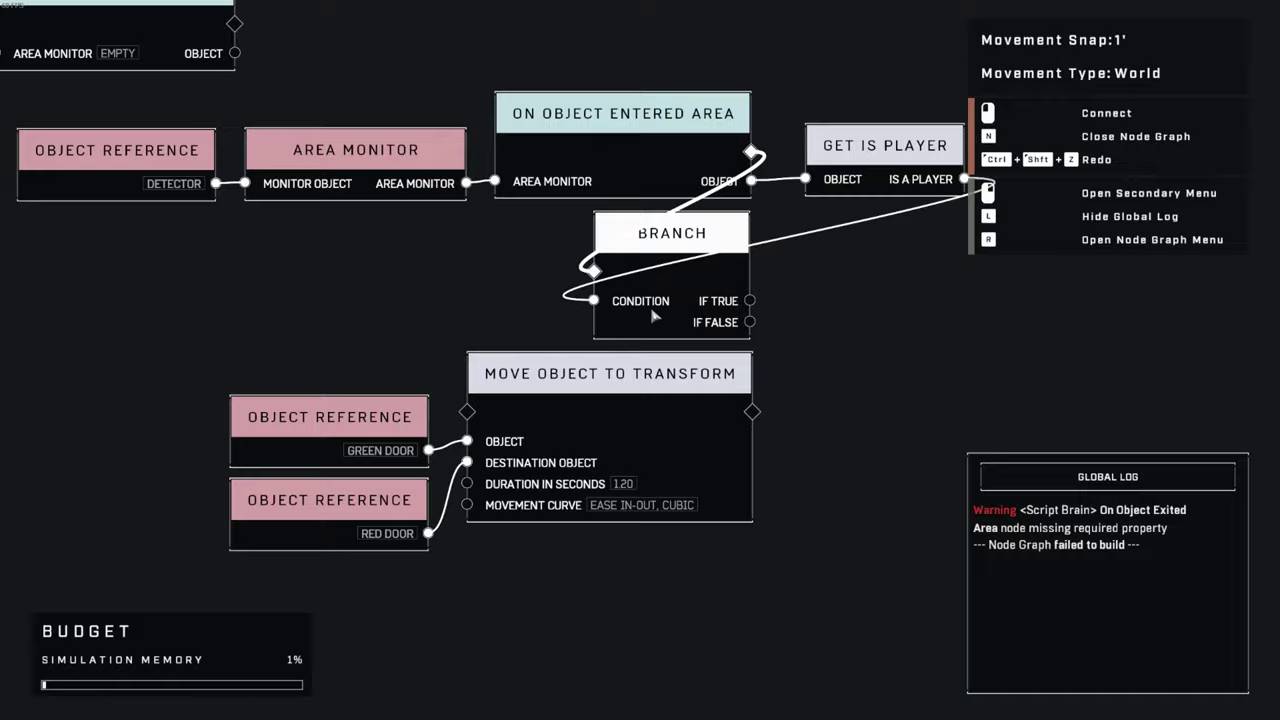
pyautogui.moveTo(749, 300); pyautogui.dragTo(466, 412)
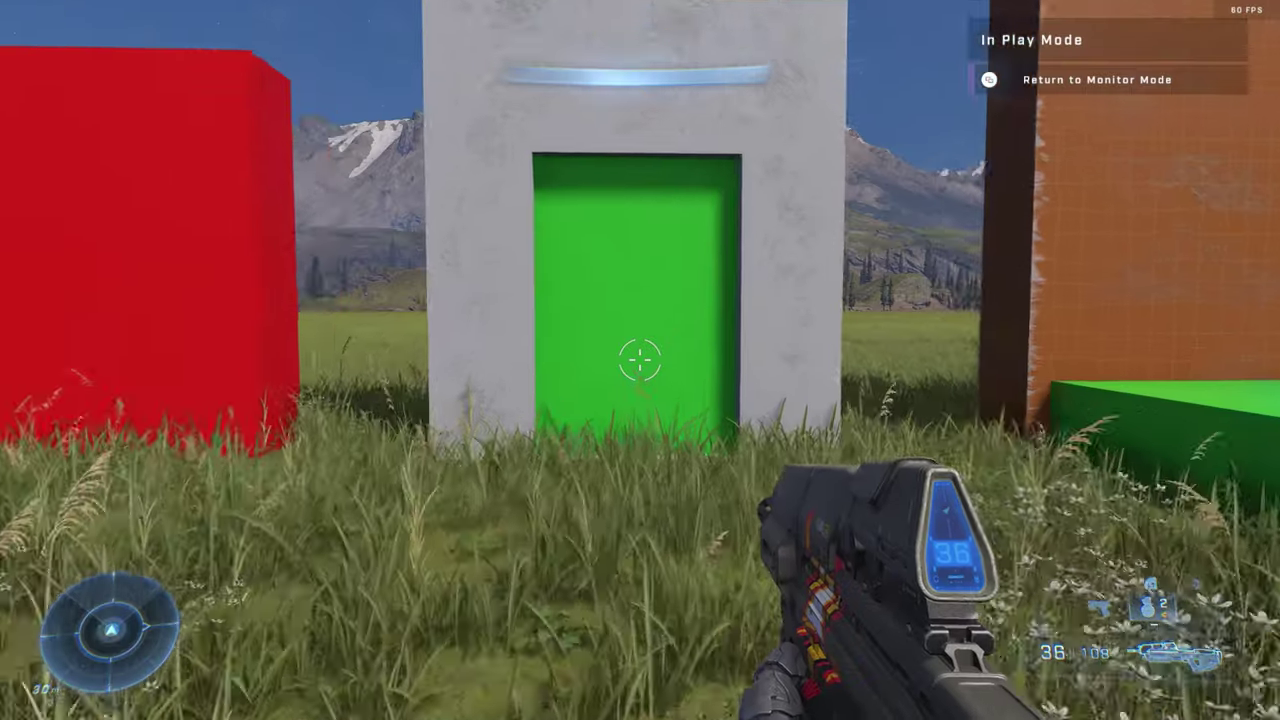
# - Playtest the single door by walking into the detector area and backing out of it
pyautogui.press('w')
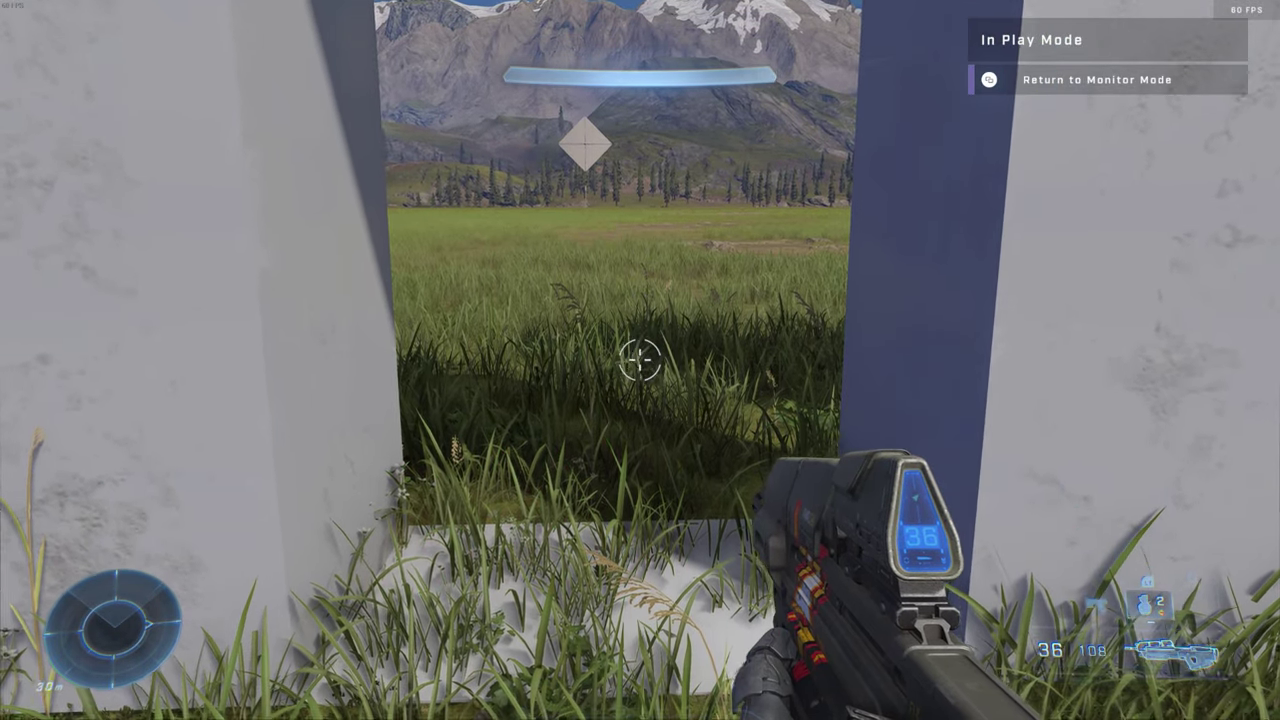
pyautogui.press('s')
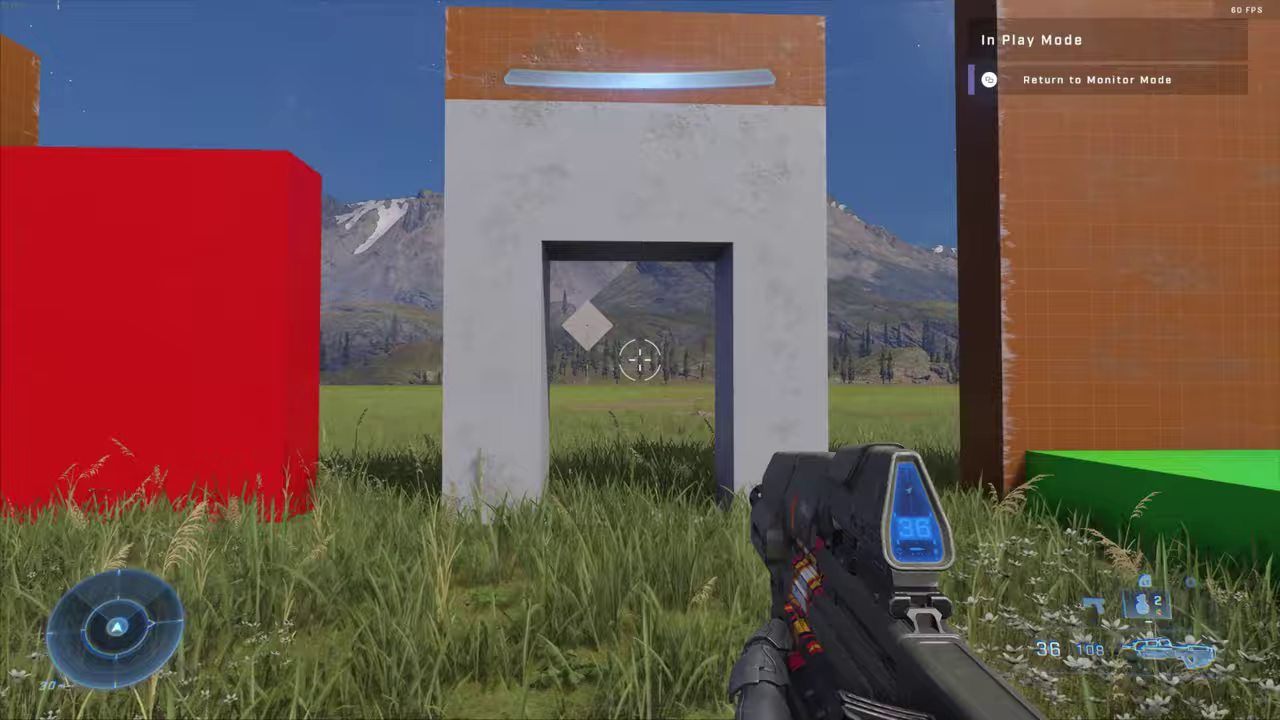
pyautogui.press('s')
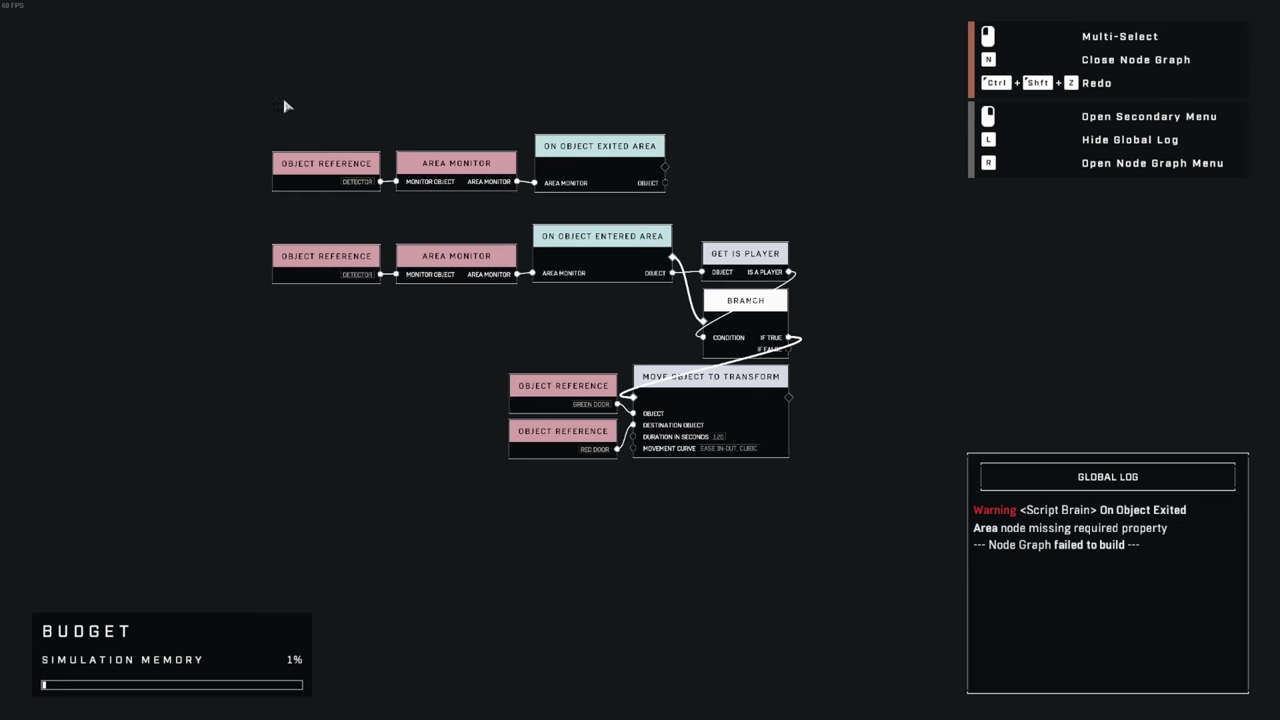
# - Move the detector, Area Monitor and On Object Exited Area chain below the entered-area nodes
pyautogui.moveTo(283, 98); pyautogui.dragTo(668, 205)
pyautogui.scroll(2, 601, 97)
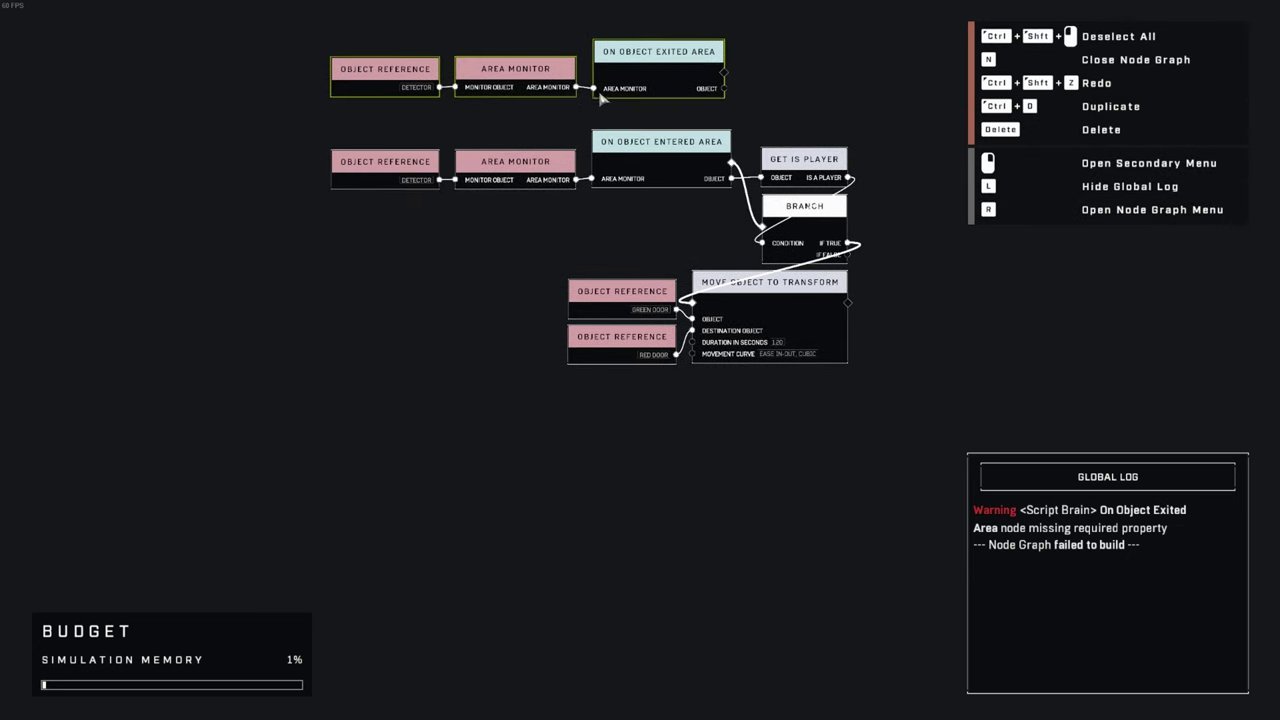
pyautogui.moveTo(601, 97); pyautogui.dragTo(611, 447)
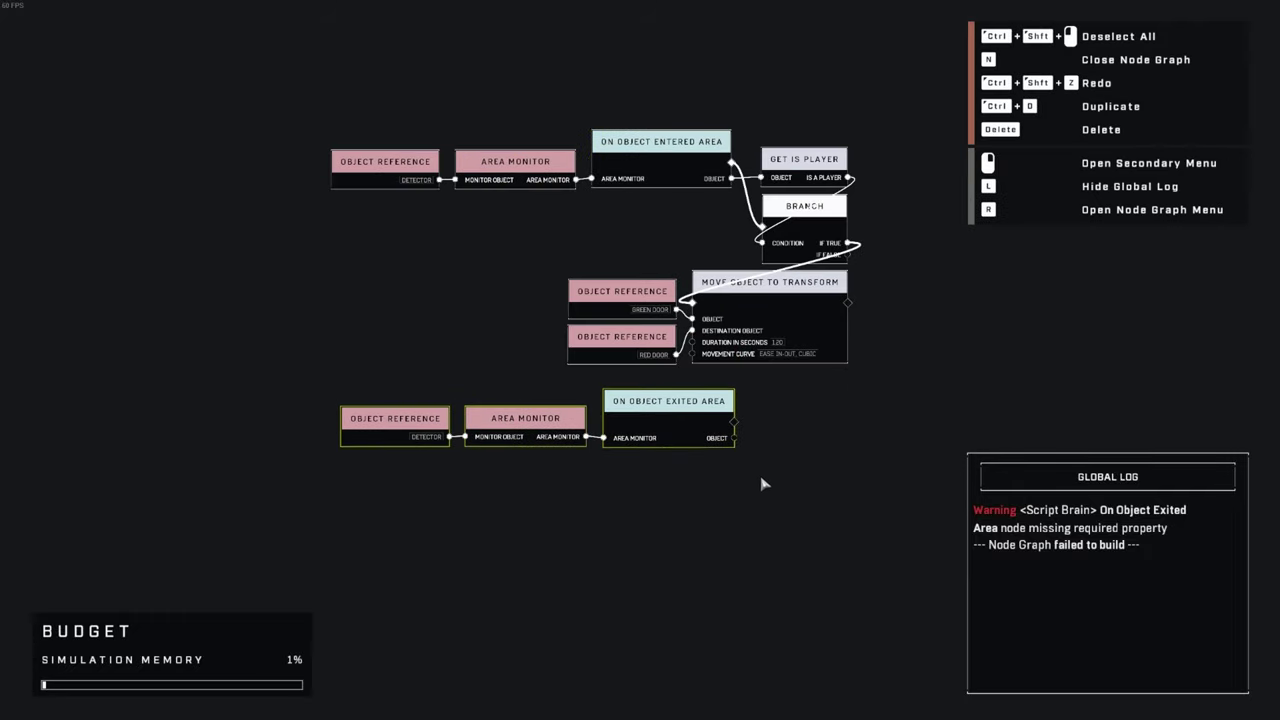
pyautogui.click(762, 484)
# - Duplicate the Get Is Player and Branch nodes and connect the copies to On Object Exited Area
pyautogui.scroll(2, 838, 438)
pyautogui.moveTo(777, 345); pyautogui.dragTo(640, 519, button='middle')
pyautogui.moveTo(605, 90); pyautogui.dragTo(714, 288)
pyautogui.moveTo(732, 535); pyautogui.dragTo(694, 140, button='middle')
pyautogui.hotkey('ctrl', 'd')
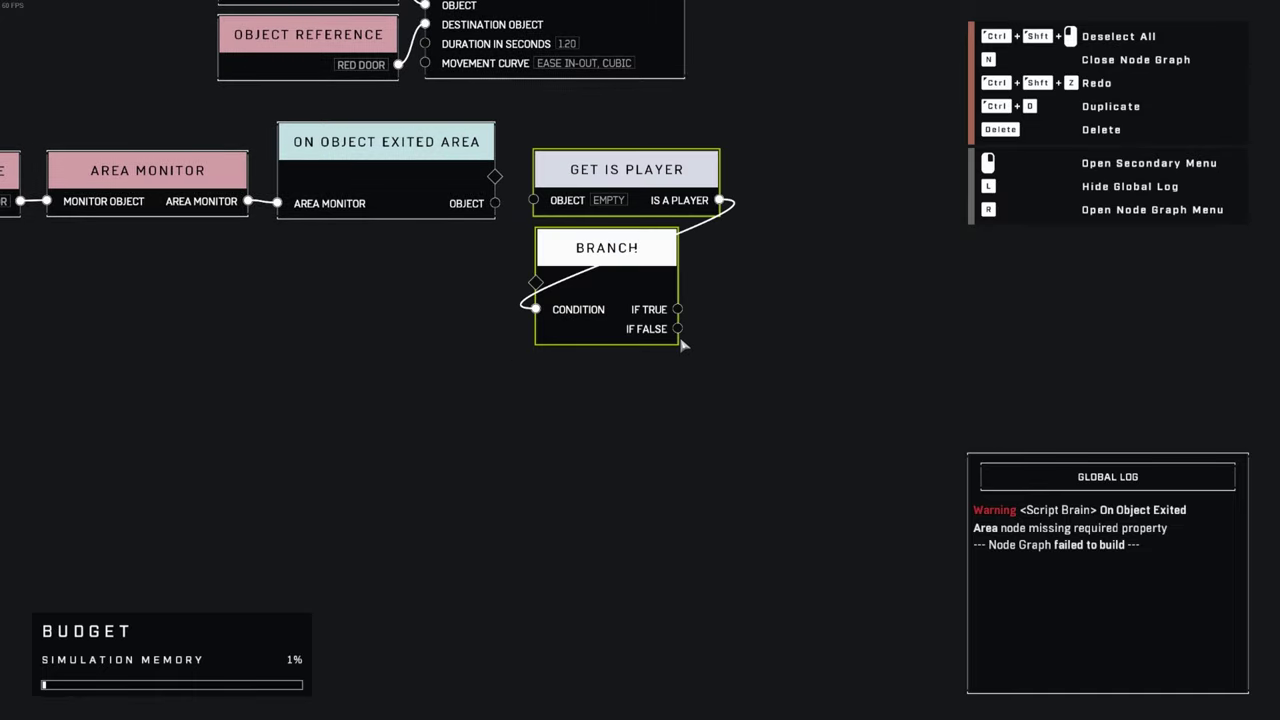
pyautogui.moveTo(494, 203); pyautogui.dragTo(657, 296, button='middle')
pyautogui.moveTo(697, 290); pyautogui.dragTo(697, 291)
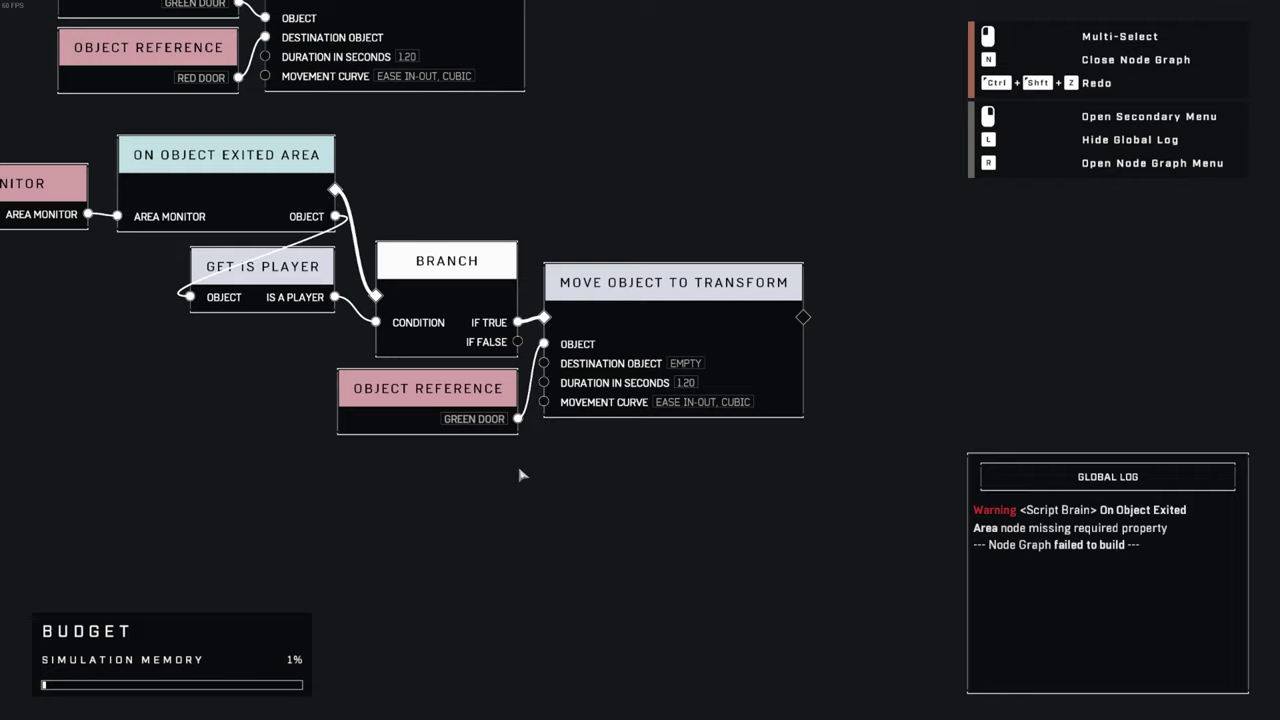
# - Close the node graph and place a Pointer from the Scripting objects in front of the green door
pyautogui.moveTo(520, 475); pyautogui.dragTo(891, 661, button='middle')
pyautogui.scroll(1, 562, 315)
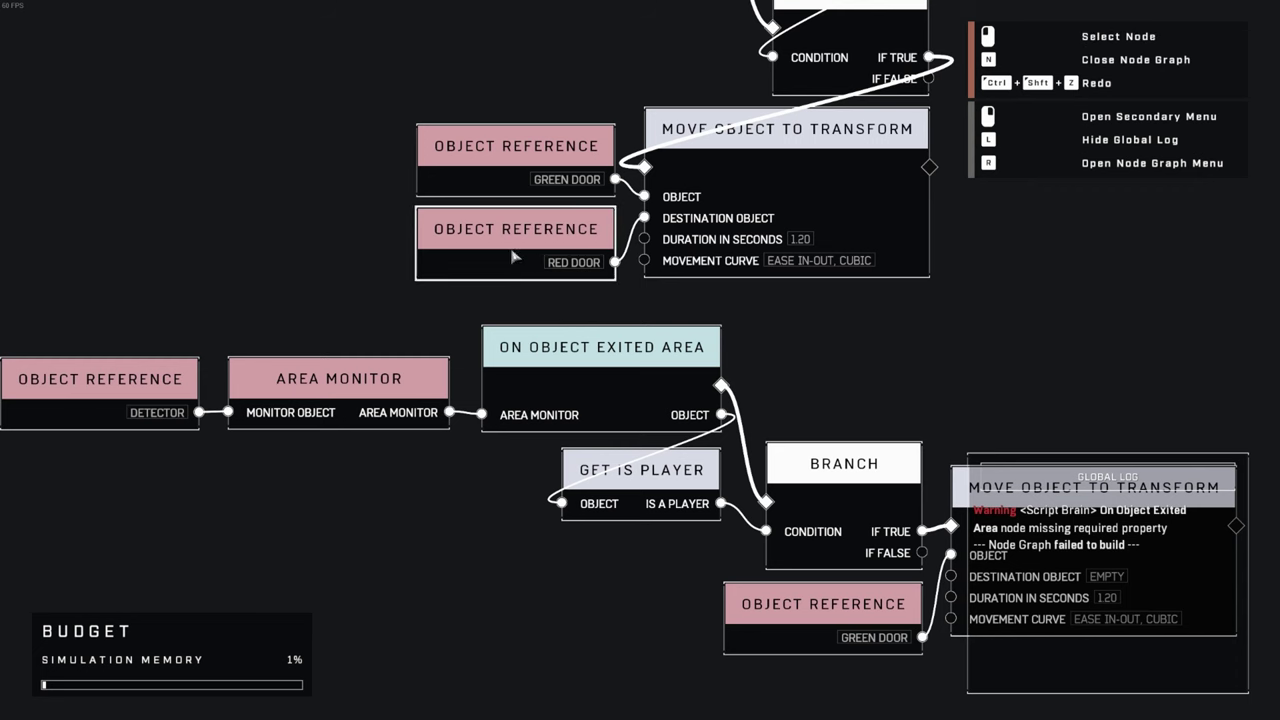
pyautogui.press('n')
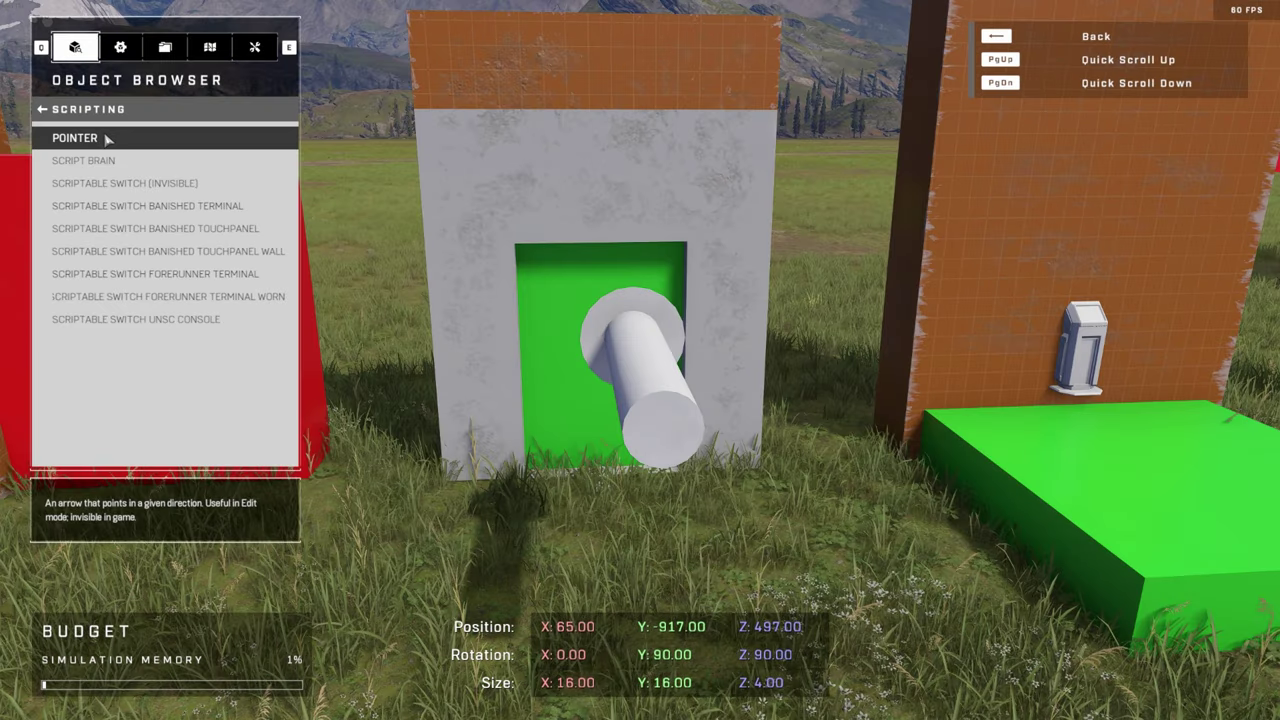
pyautogui.click(107, 139)
pyautogui.press('a')
pyautogui.moveTo(333, 182); pyautogui.dragTo(407, 203, button='right')
# - Line up the new Pointer with the green door by setting its X position to 65.00 and matching its Y position
pyautogui.click(393, 295)
pyautogui.press('a')
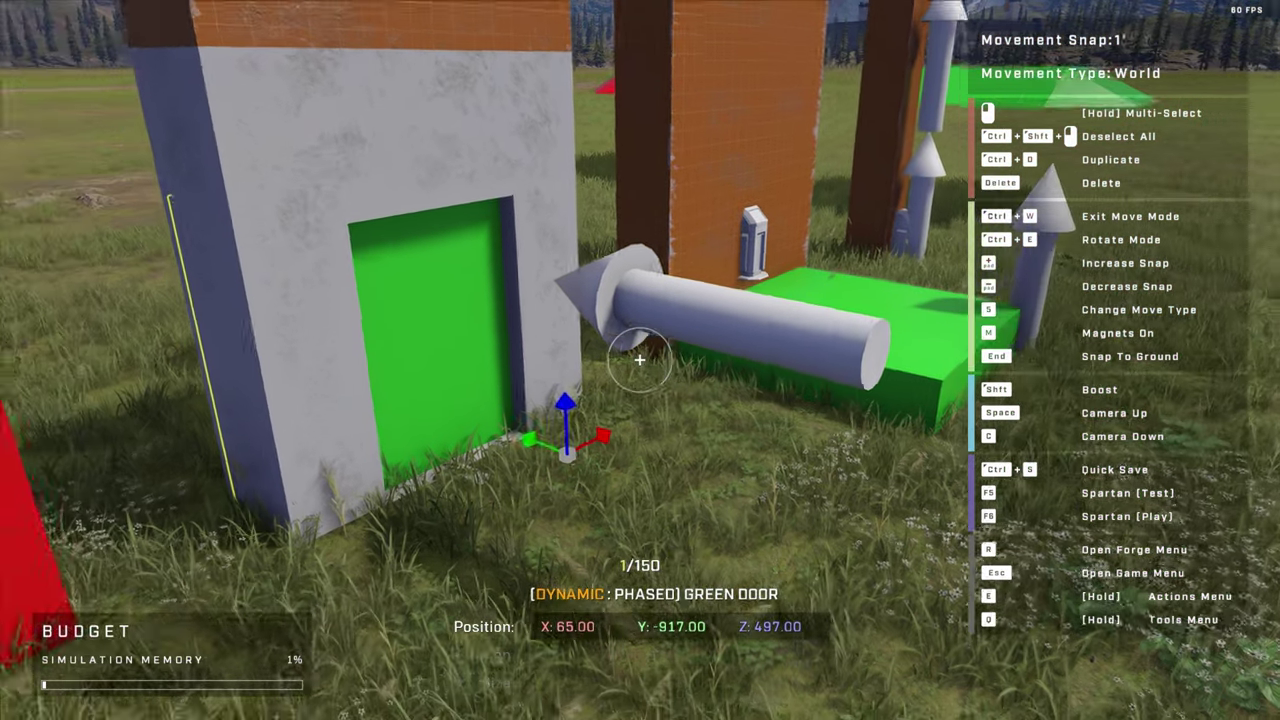
pyautogui.press('w')
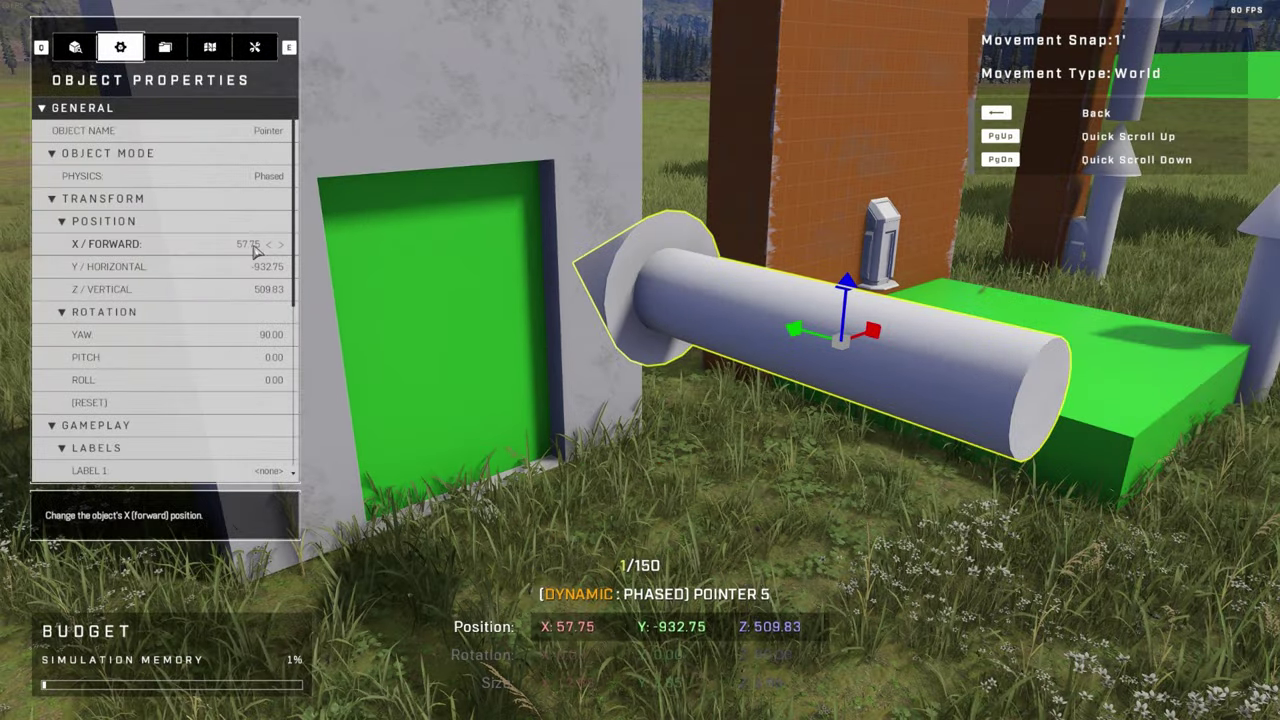
pyautogui.click(254, 246)
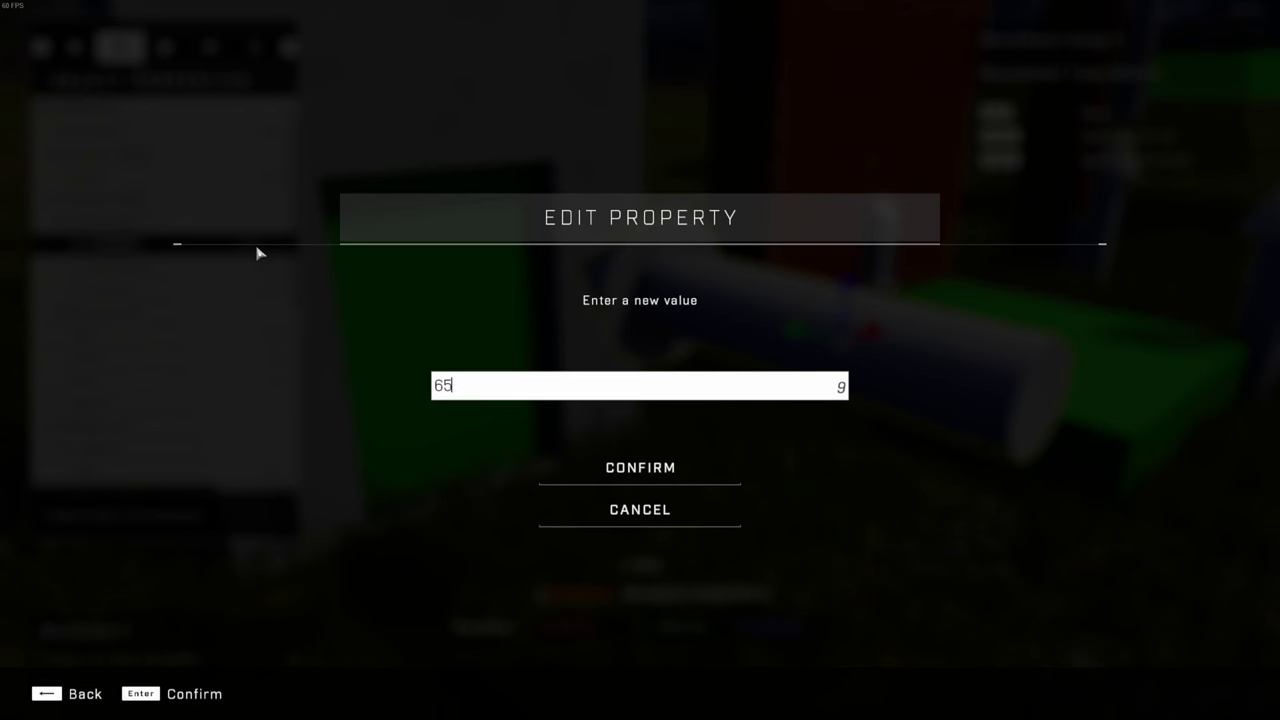
pyautogui.click(631, 458)
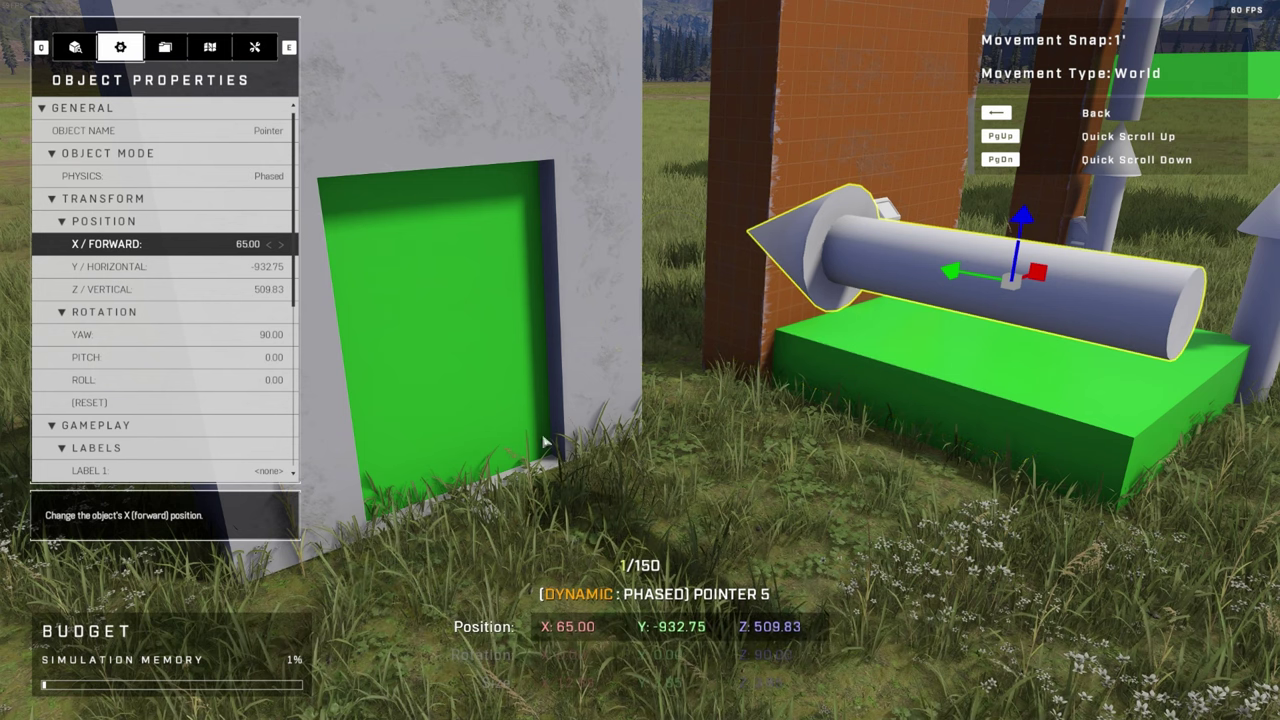
pyautogui.click(241, 268)
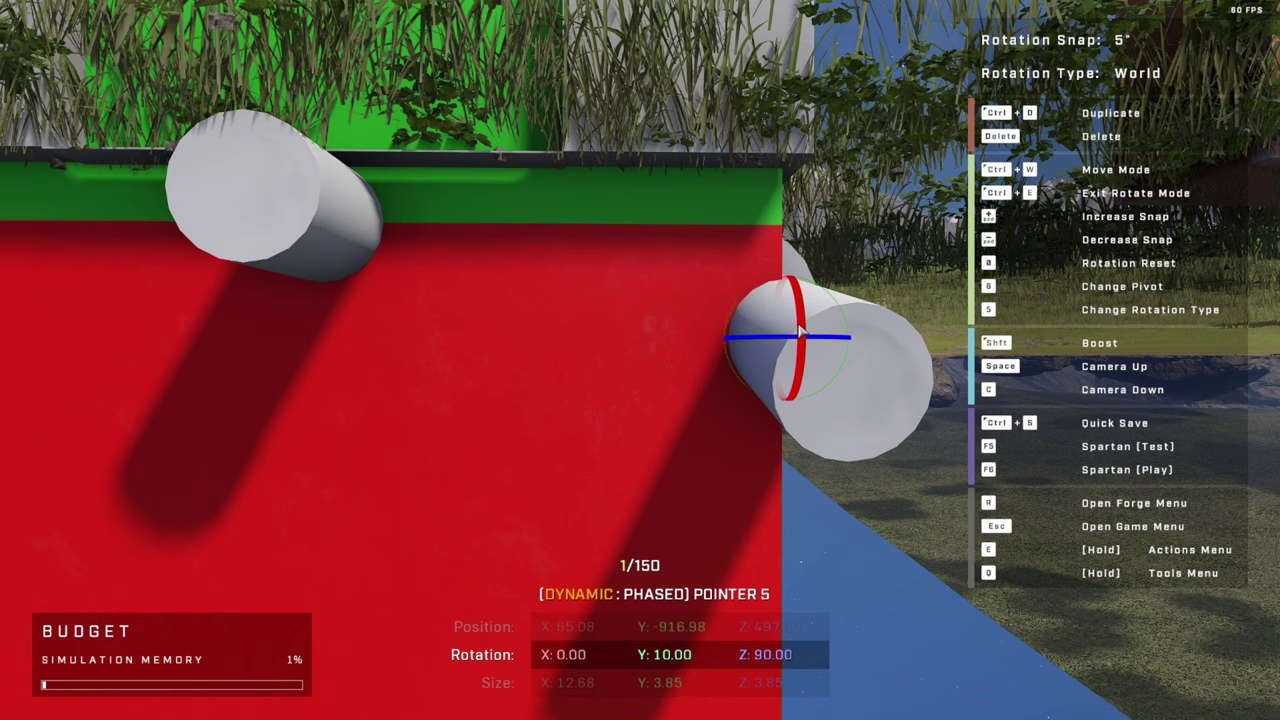
# - Rotate Pointer 5 and connect its reference to the Destination Object input of the exit branch's Move Object To Transform node
pyautogui.moveTo(814, 343); pyautogui.dragTo(814, 394)
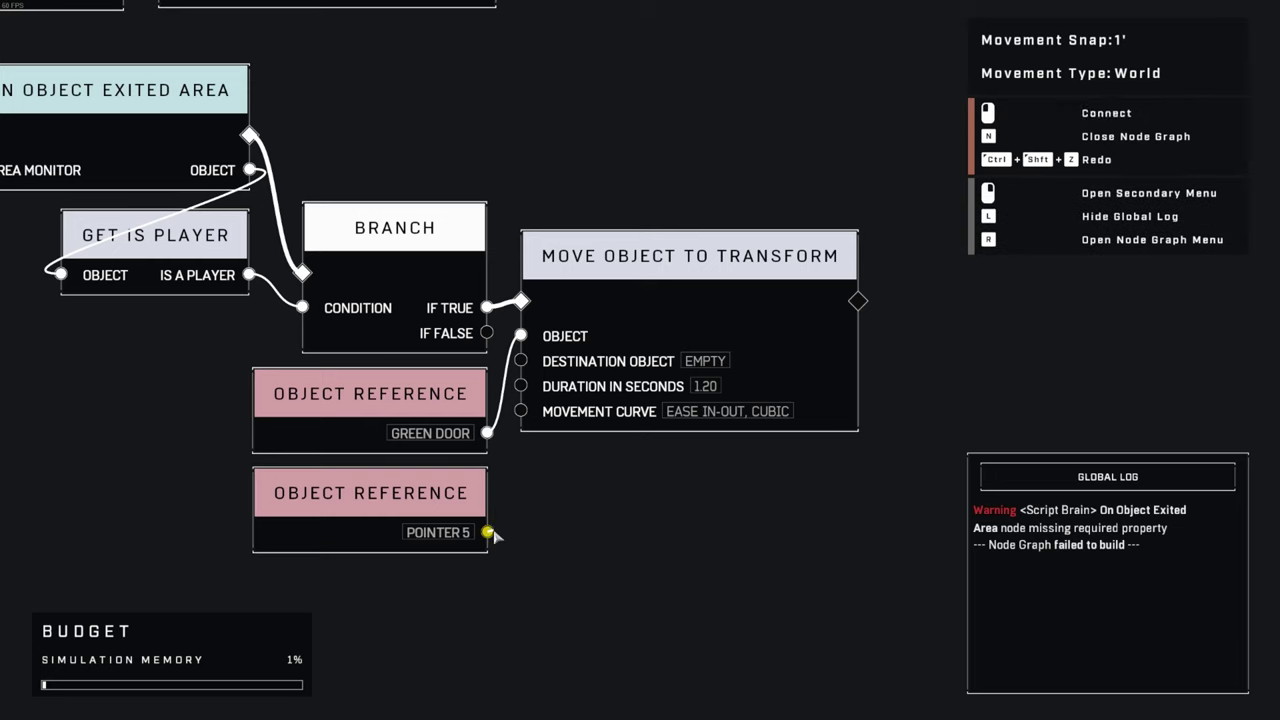
pyautogui.moveTo(491, 531); pyautogui.dragTo(521, 361)
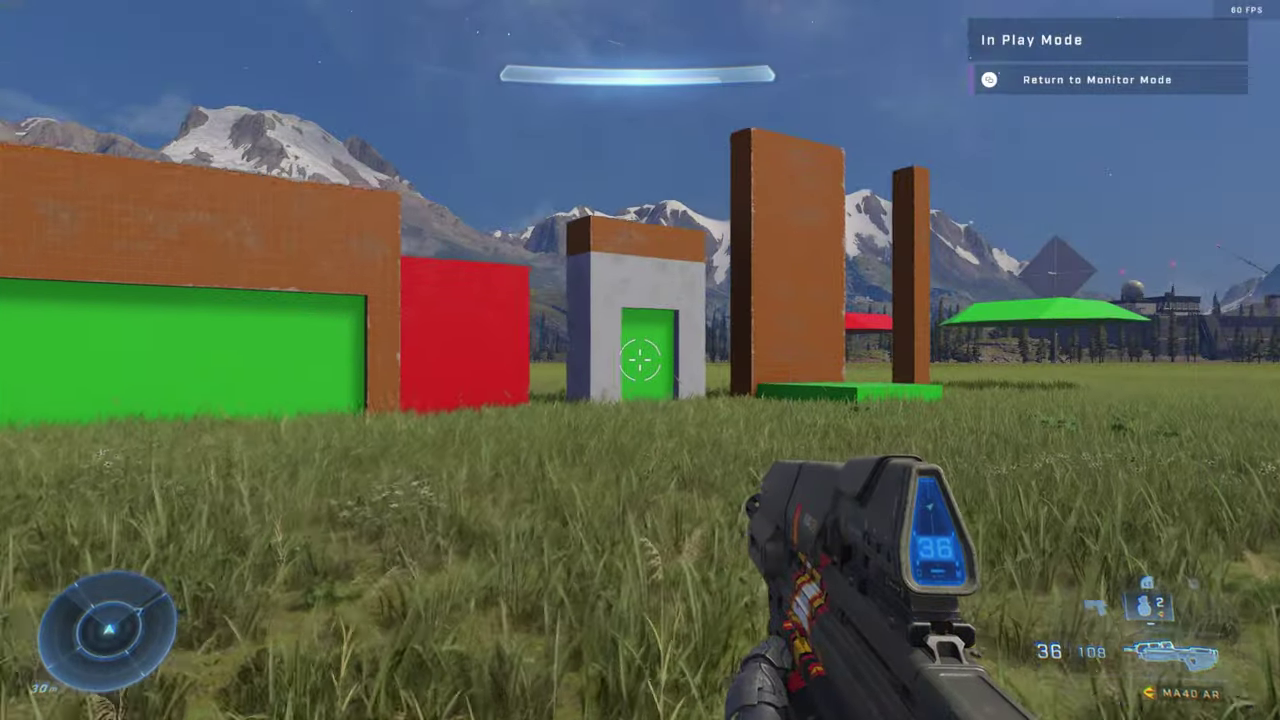
# - Playtest the single door by walking through the doorway and backing out of the detector area
pyautogui.press('w')
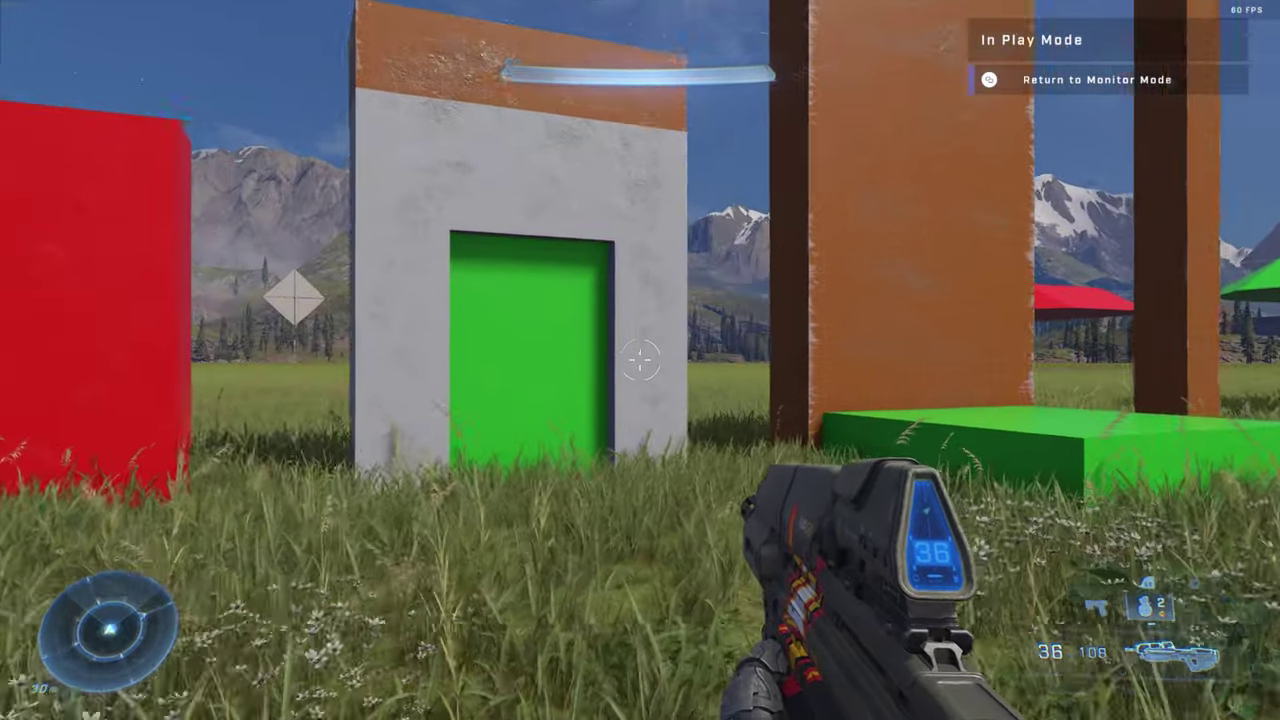
pyautogui.press('w')
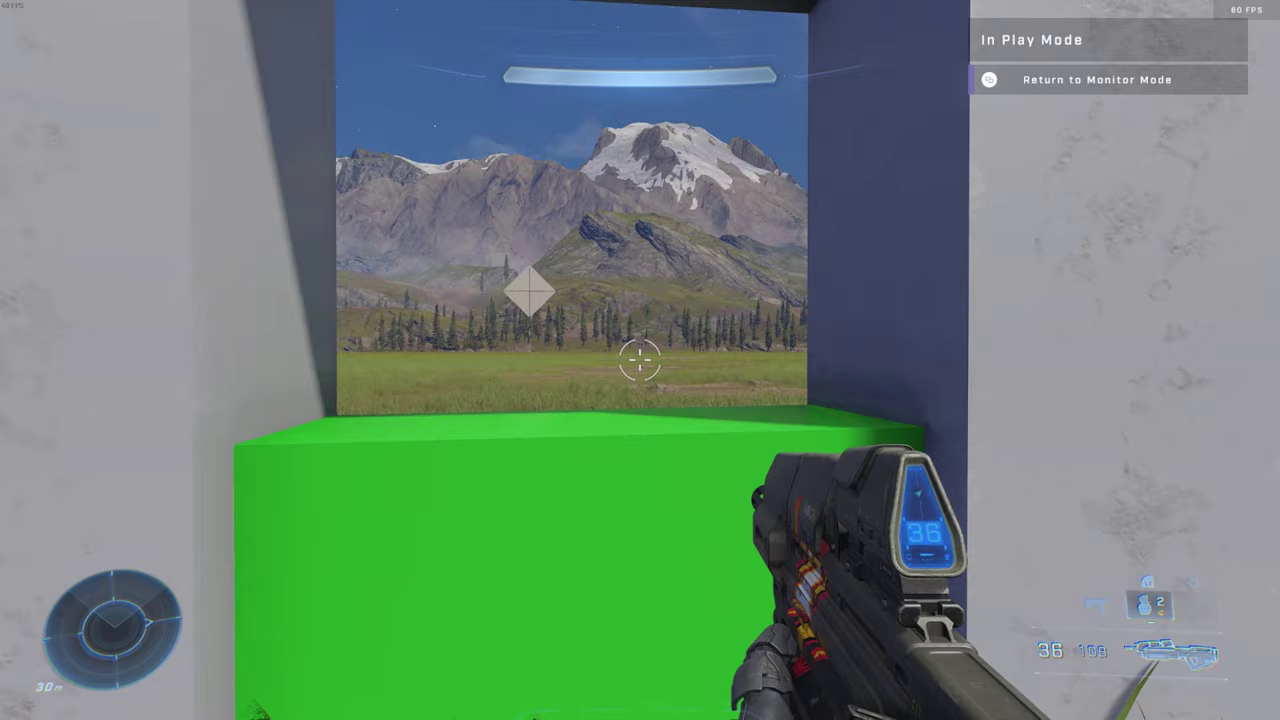
pyautogui.press('s')
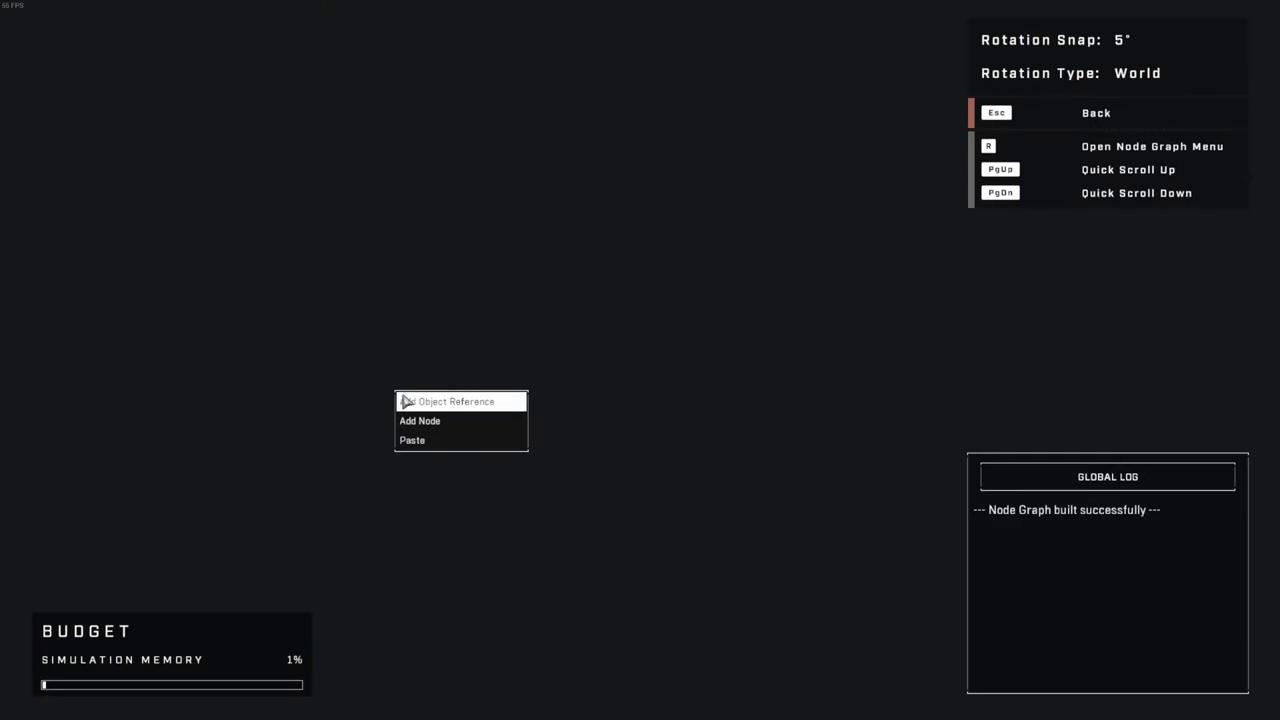
# - Add Object Reference nodes for Scriptable Switch (Invisible) 1 and 2 in the lift's Script Brain graph
pyautogui.click(443, 403)
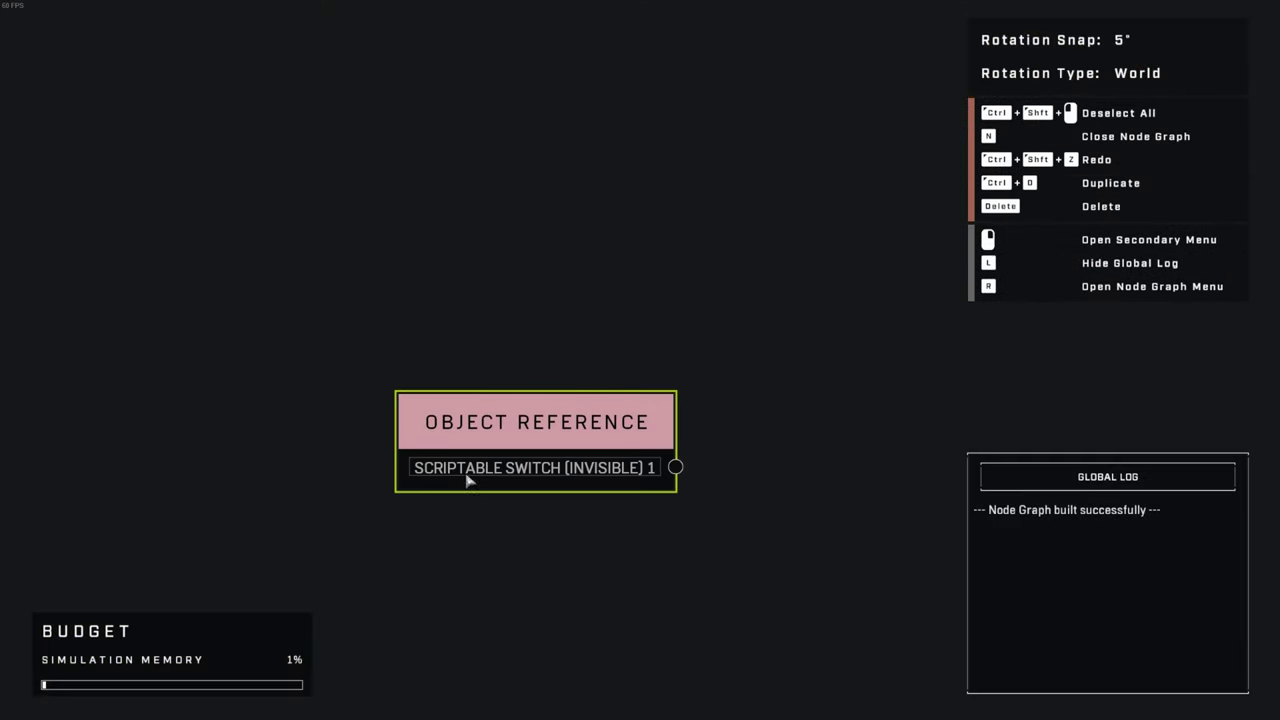
pyautogui.press('n')
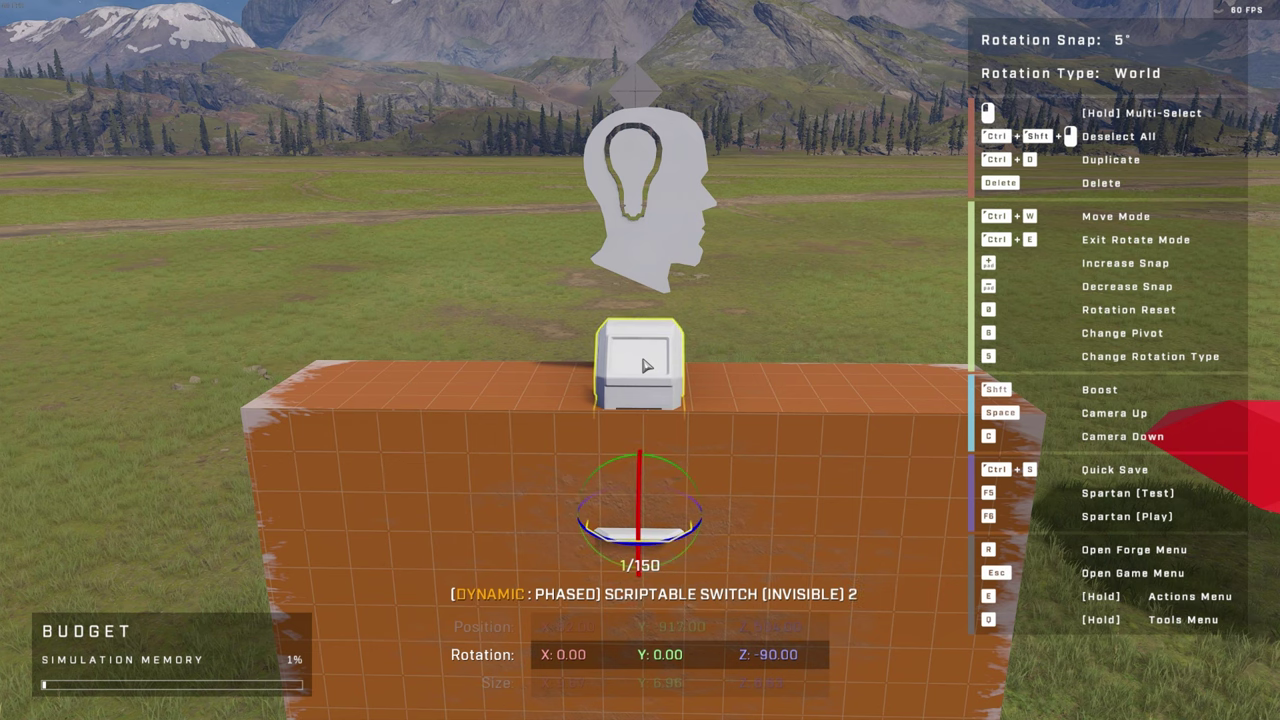
pyautogui.press('n')
pyautogui.rightClick(506, 370)
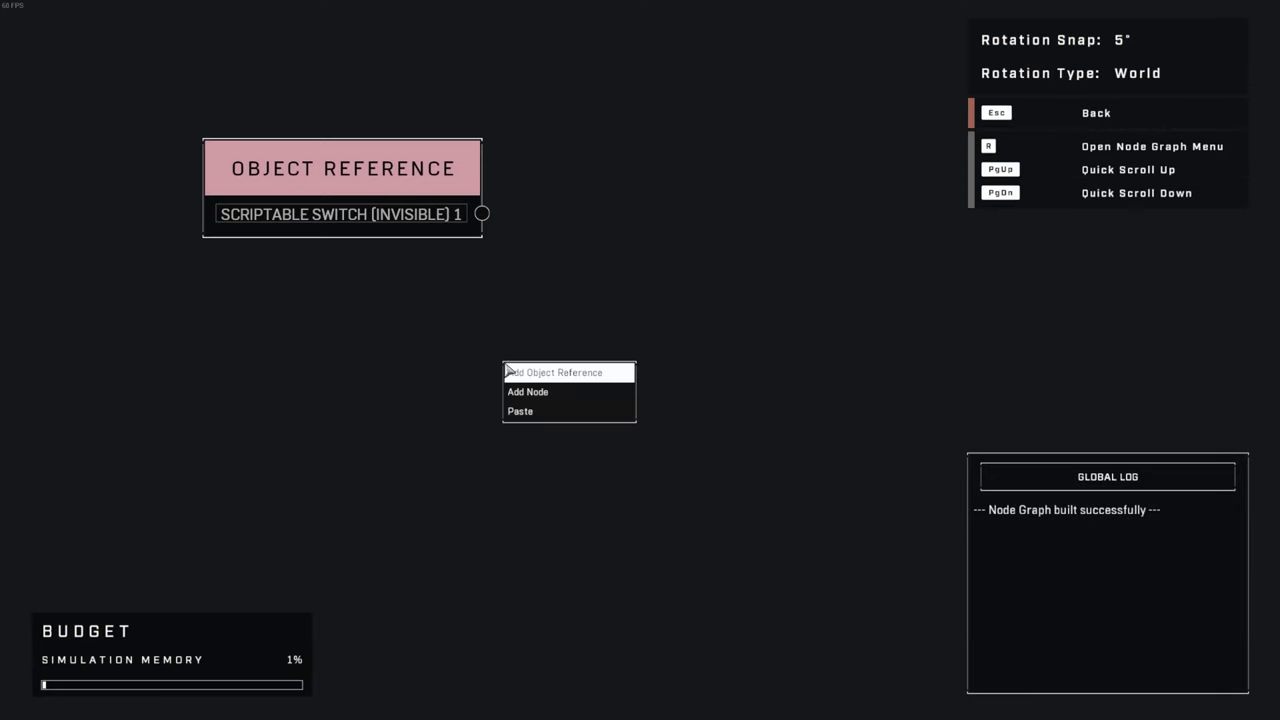
pyautogui.click(555, 372)
# - Add a reference to the green Lift floor and connect it to the Object input of the Move Object To Transform node
pyautogui.press('n')
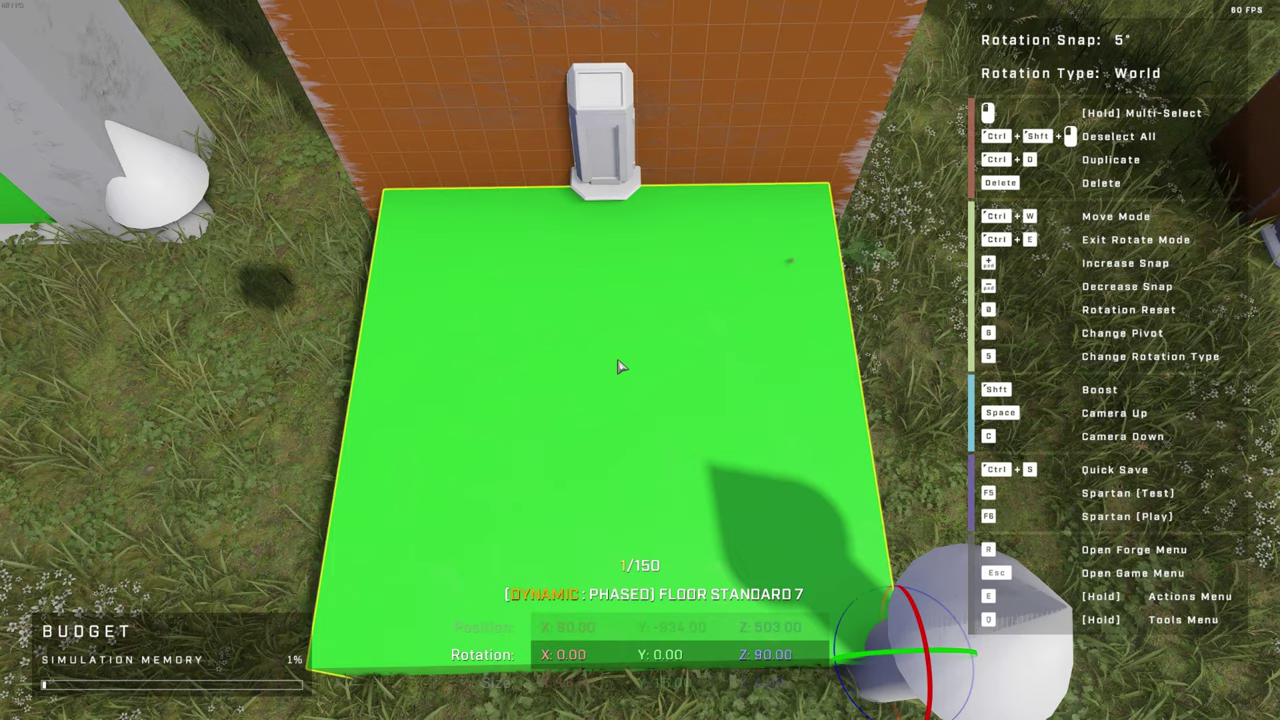
pyautogui.press('n')
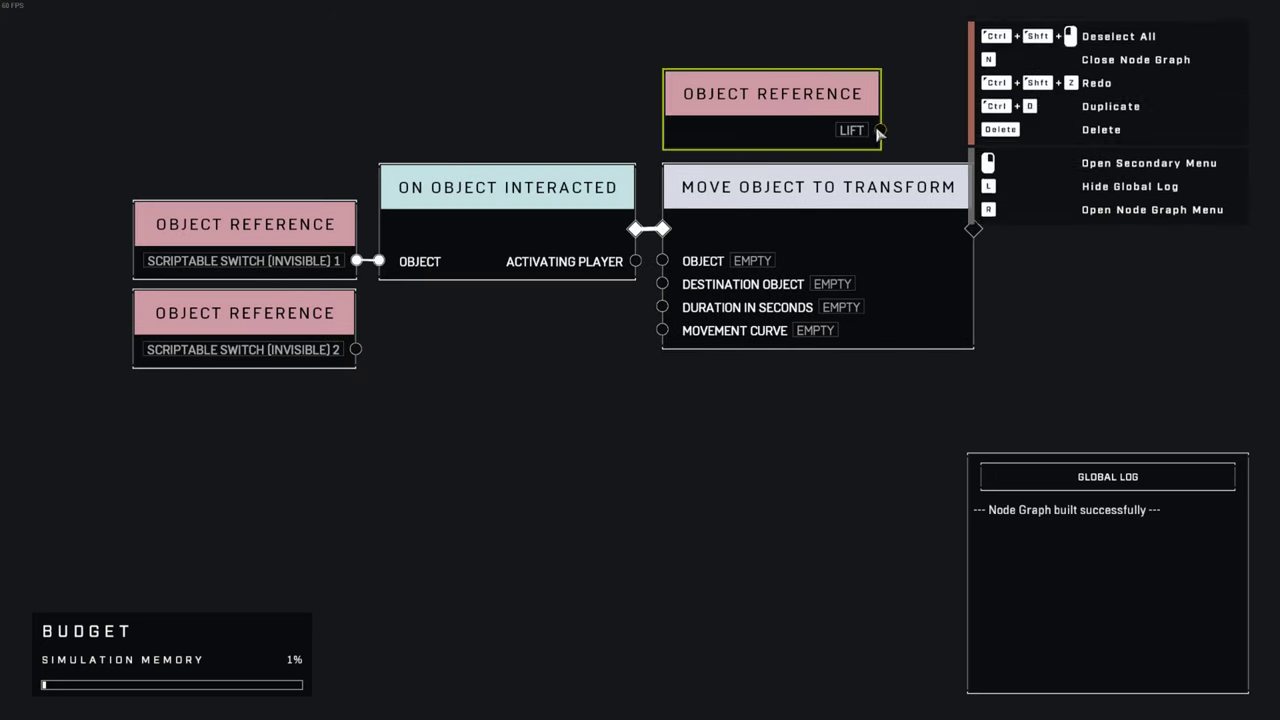
pyautogui.moveTo(880, 130); pyautogui.dragTo(665, 261)
pyautogui.moveTo(843, 406); pyautogui.dragTo(755, 414, button='middle')
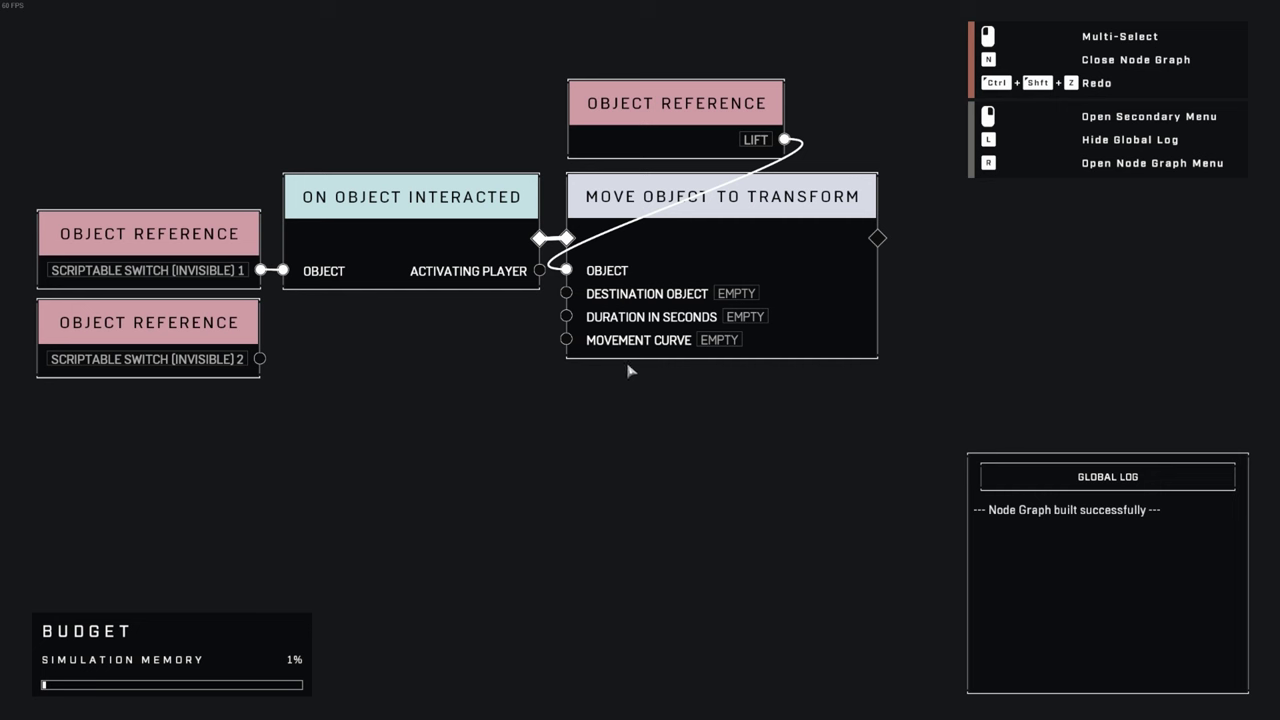
# - Select the elevated Pointer above the lift platform and name it Upper
pyautogui.press('n')
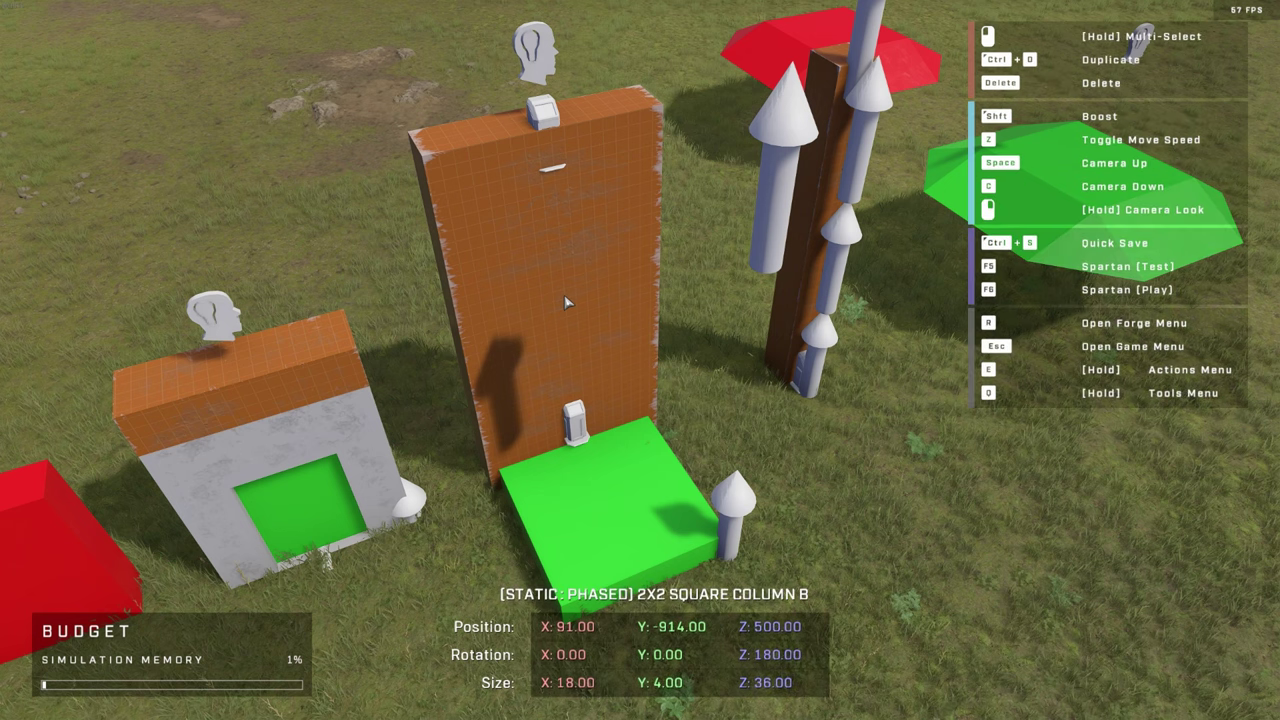
pyautogui.press('w')
pyautogui.press('d')
pyautogui.moveTo(640, 360); pyautogui.dragTo(640, 360, button='right')
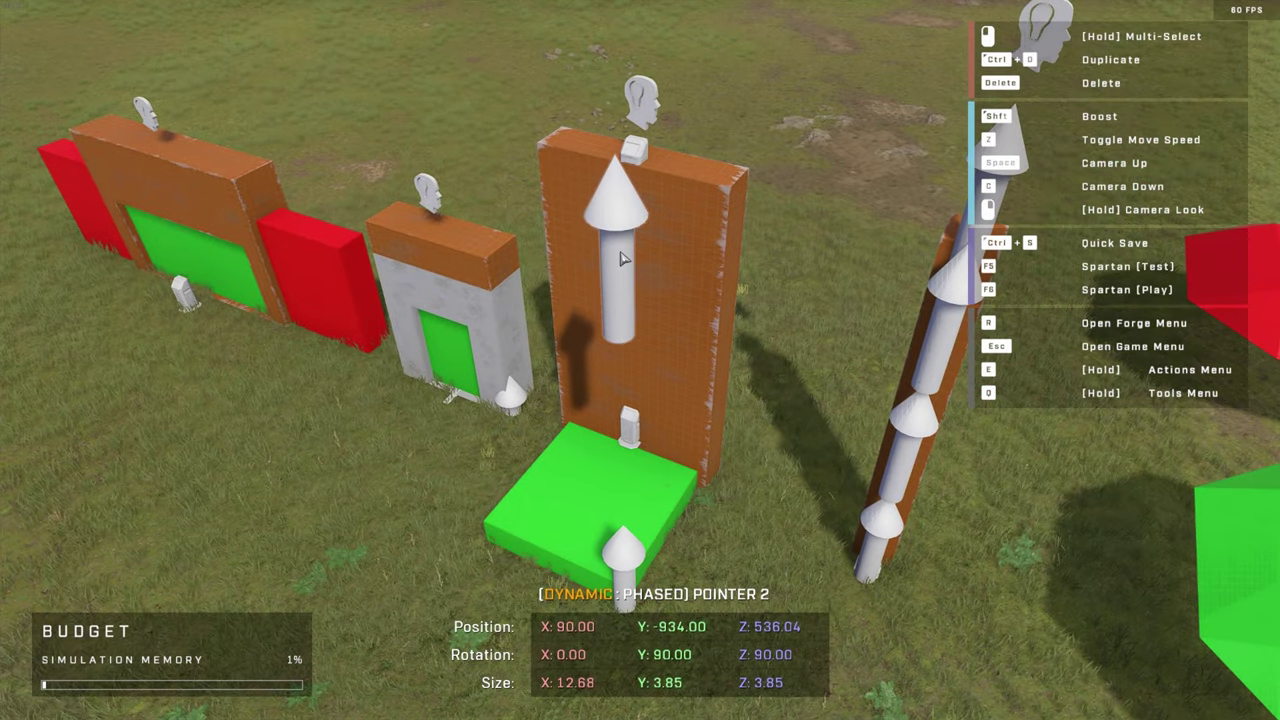
pyautogui.hotkey('ctrl', 'e')
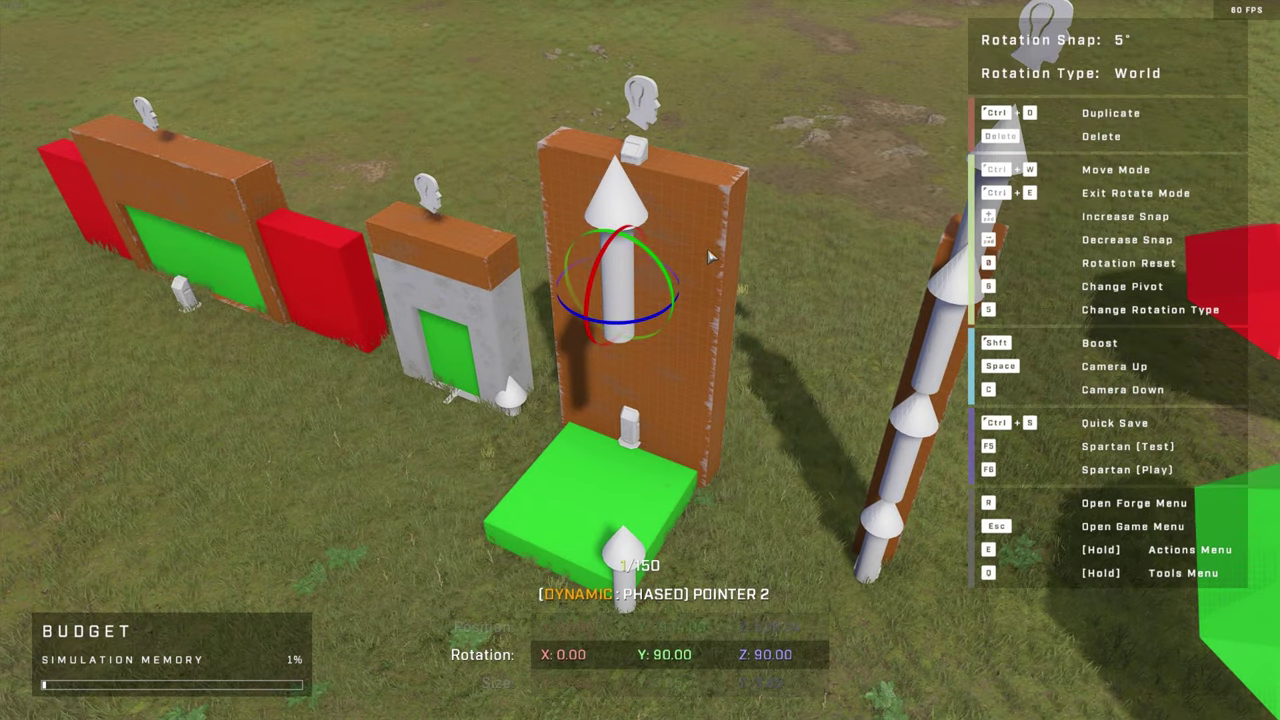
pyautogui.moveTo(708, 257); pyautogui.dragTo(640, 360, button='right')
pyautogui.press('w')
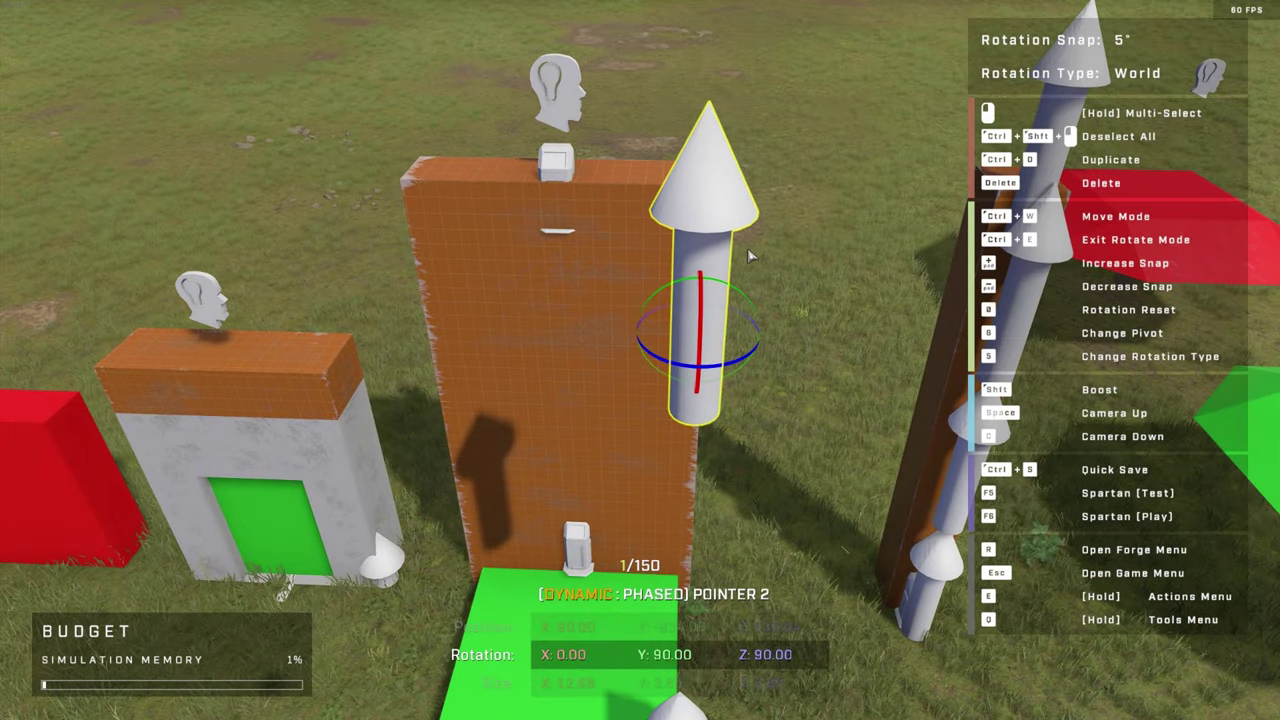
pyautogui.press('r')
# - Add an Object Reference for the Upper pointer and connect it to the Destination Object input of Move Object To Transform
pyautogui.rightClick(558, 501)
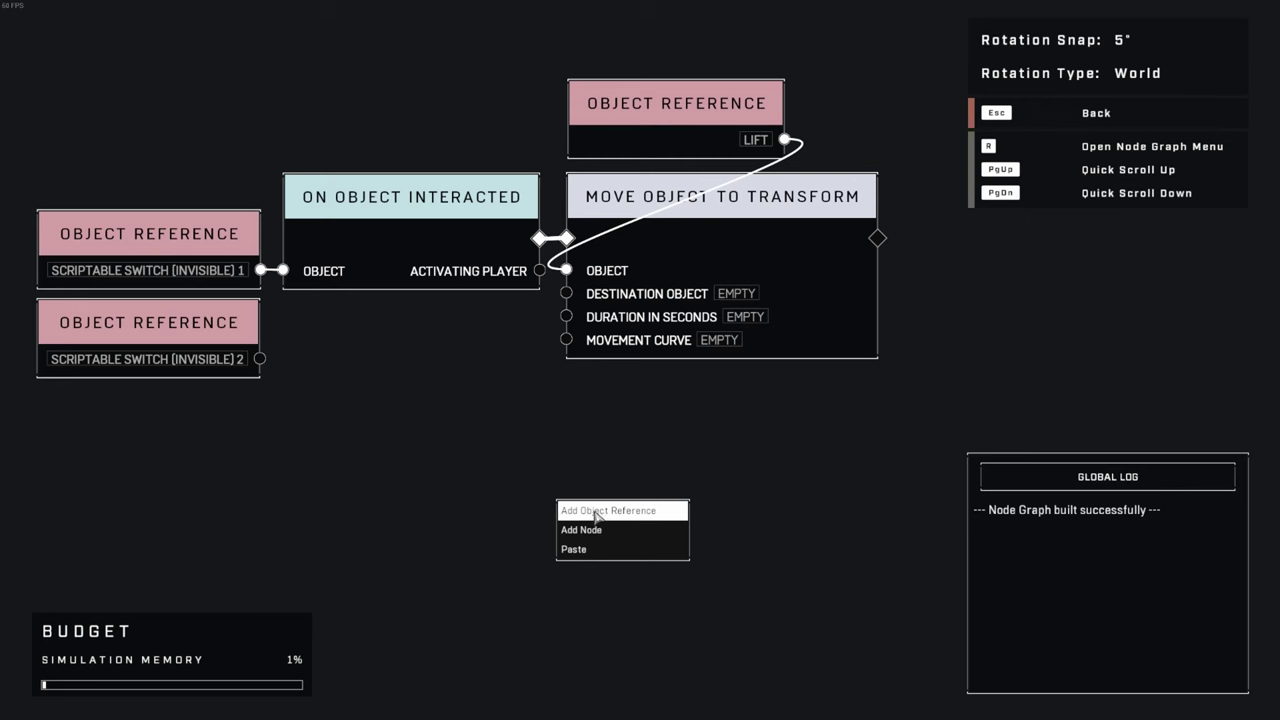
pyautogui.click(604, 511)
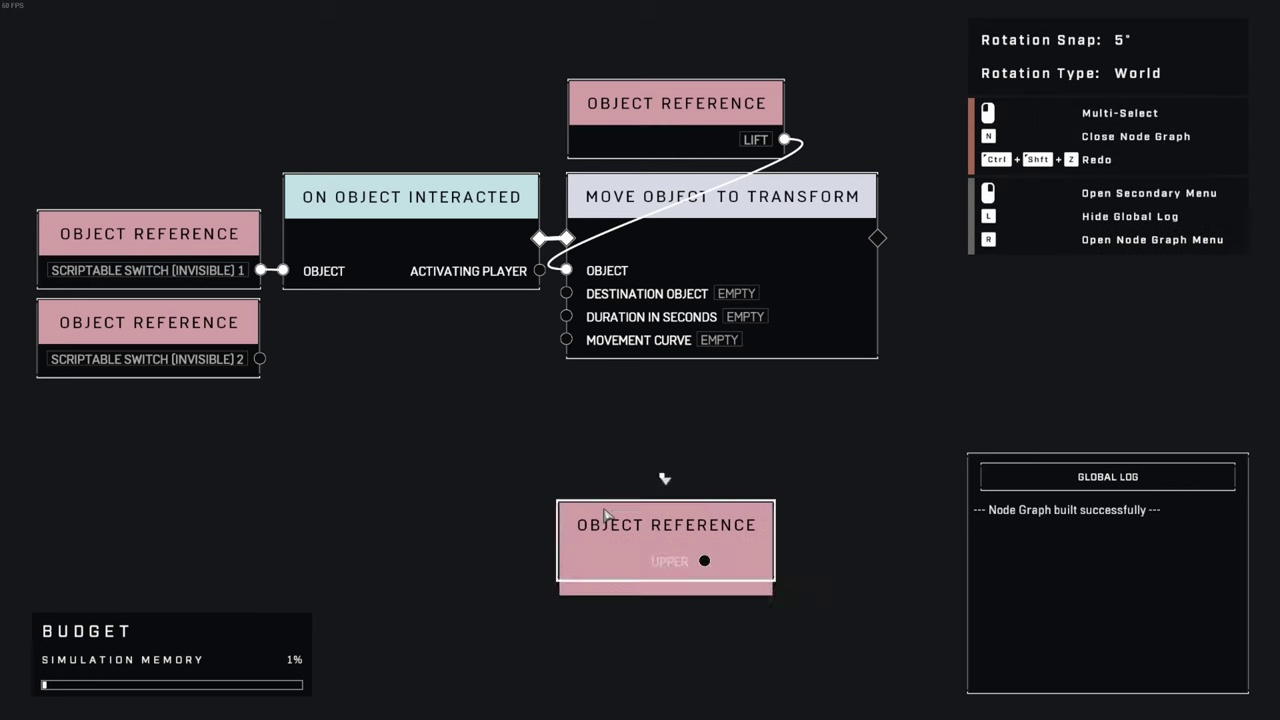
pyautogui.moveTo(686, 527); pyautogui.dragTo(451, 326)
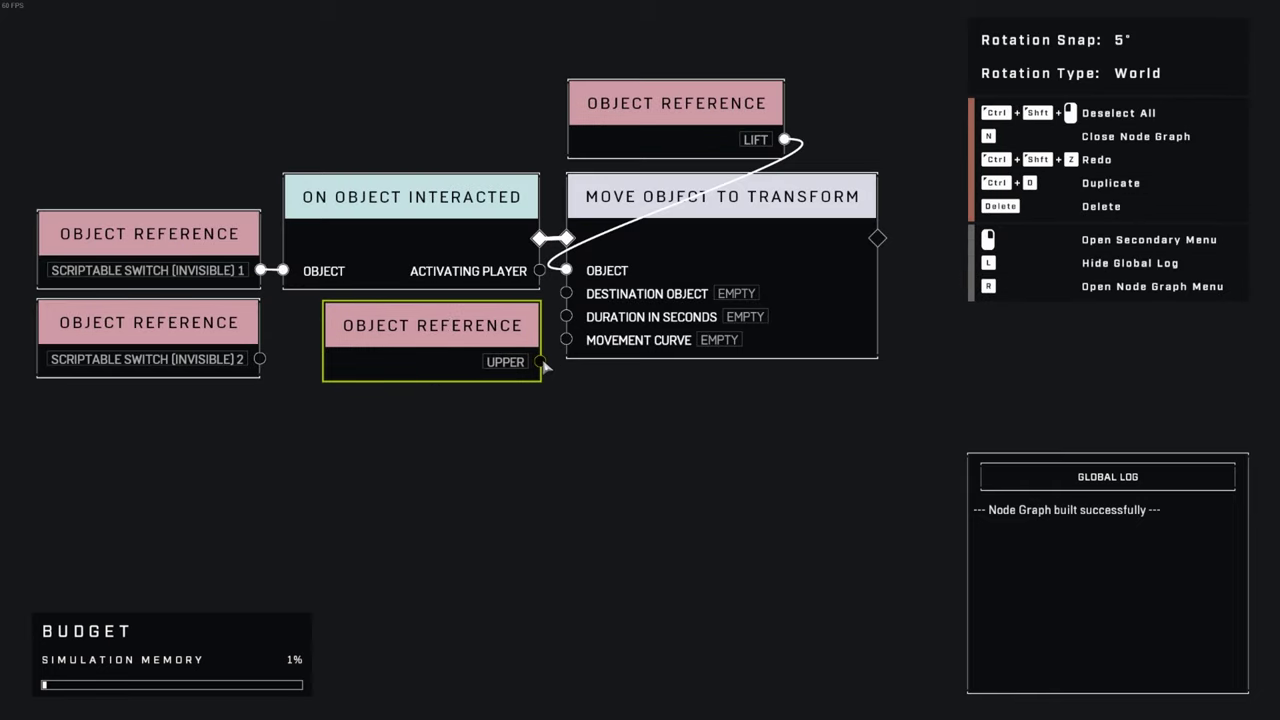
pyautogui.moveTo(540, 361); pyautogui.dragTo(566, 293)
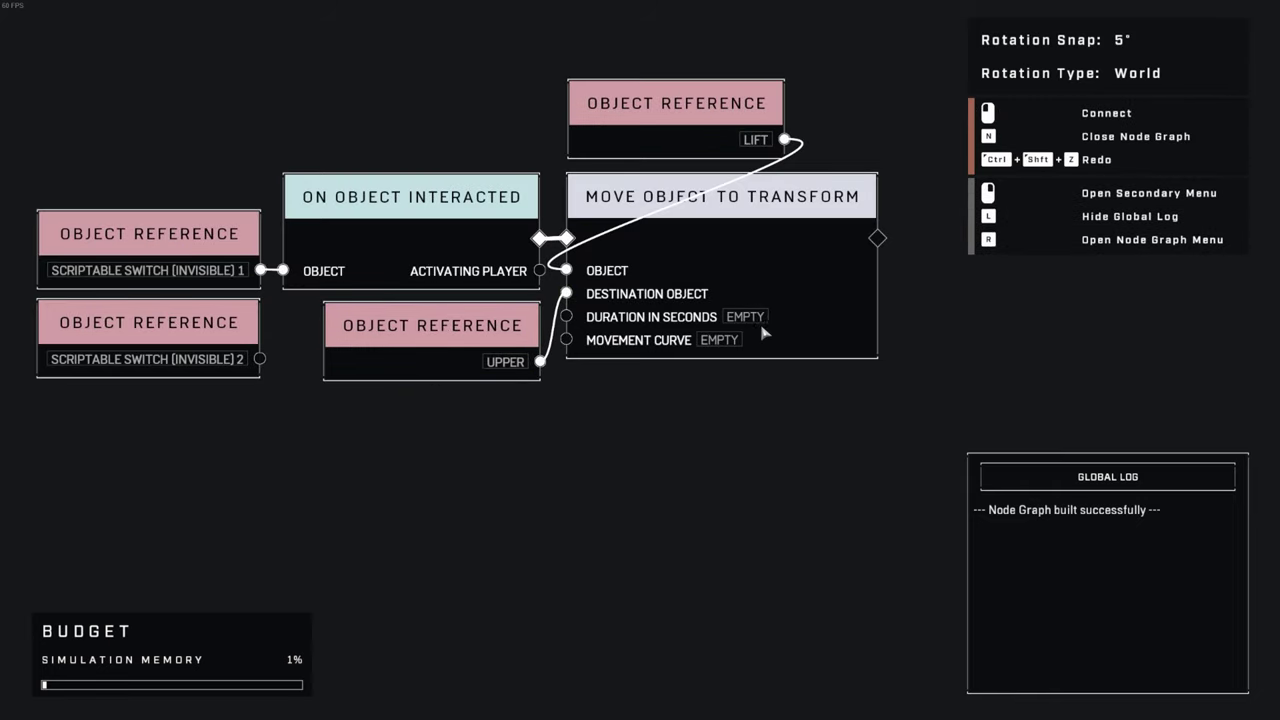
# - Set the duration of the lift's Move Object To Transform node to 4.00 seconds
pyautogui.moveTo(699, 474); pyautogui.dragTo(649, 539, button='middle')
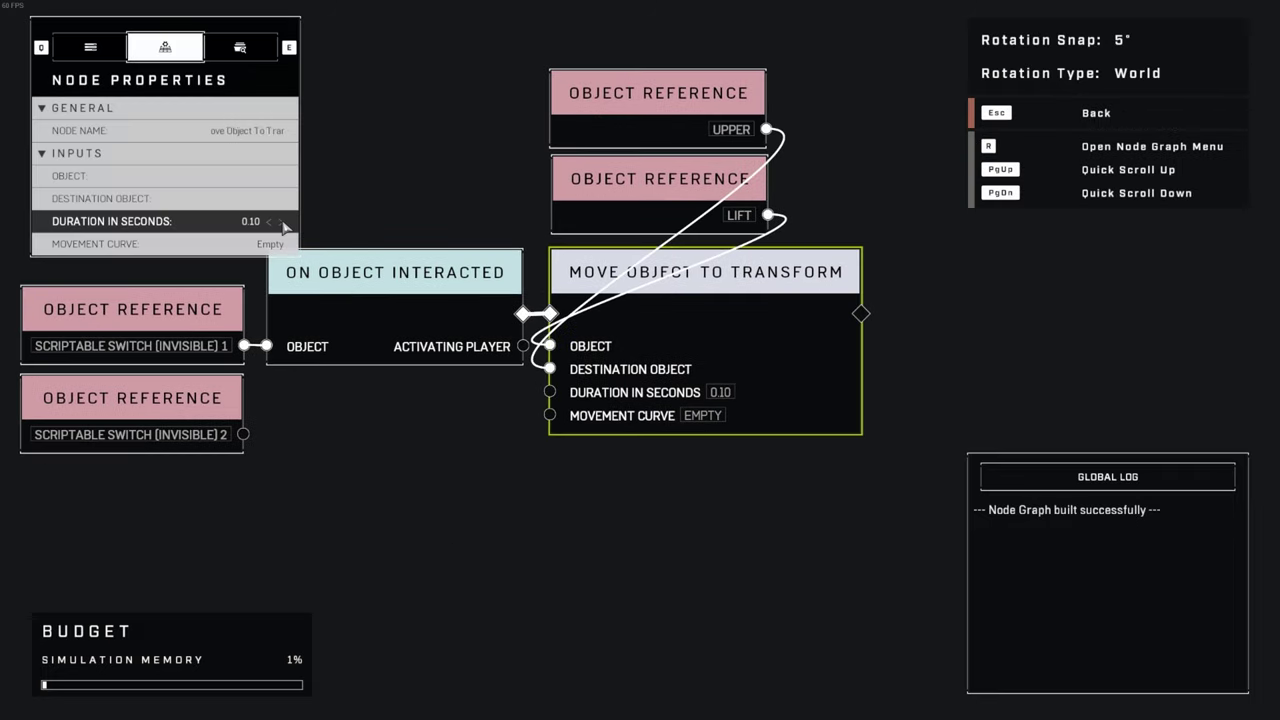
pyautogui.click(283, 222)
pyautogui.click(283, 222)
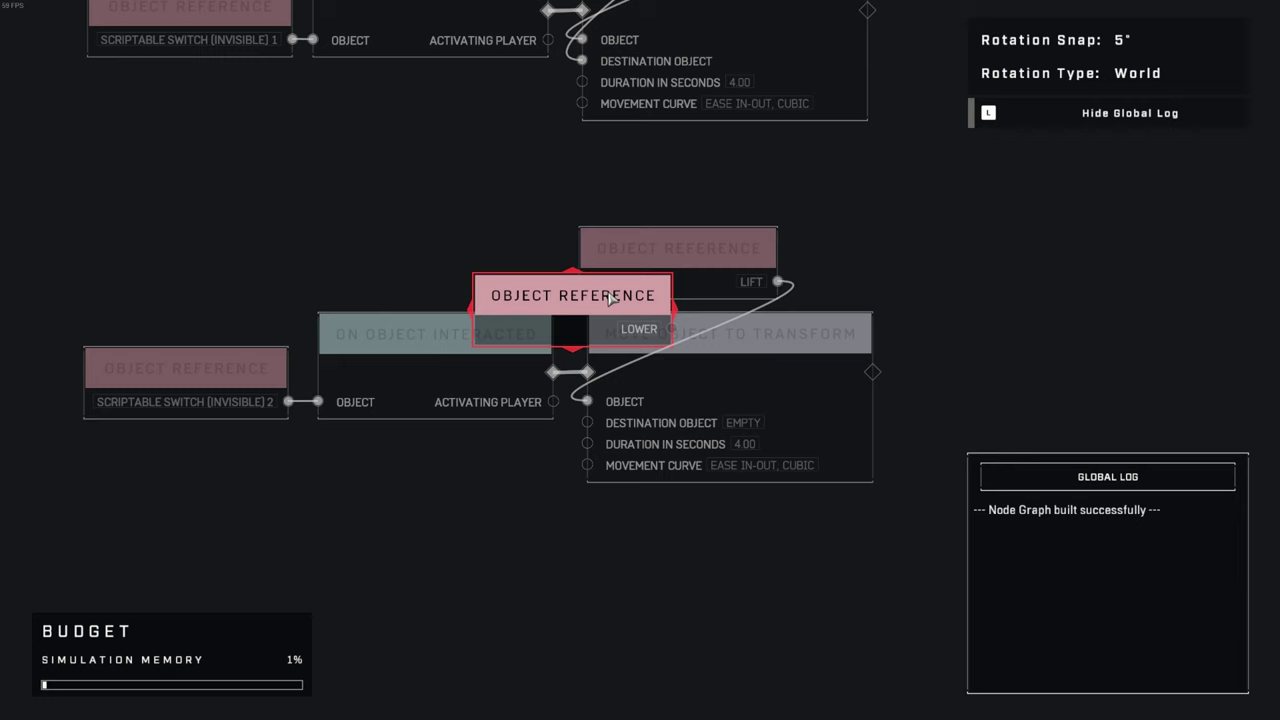
# - Place the Lower reference above the second Lift reference and connect it to Destination Object in the switch 2 chain
pyautogui.moveTo(610, 297); pyautogui.dragTo(716, 172)
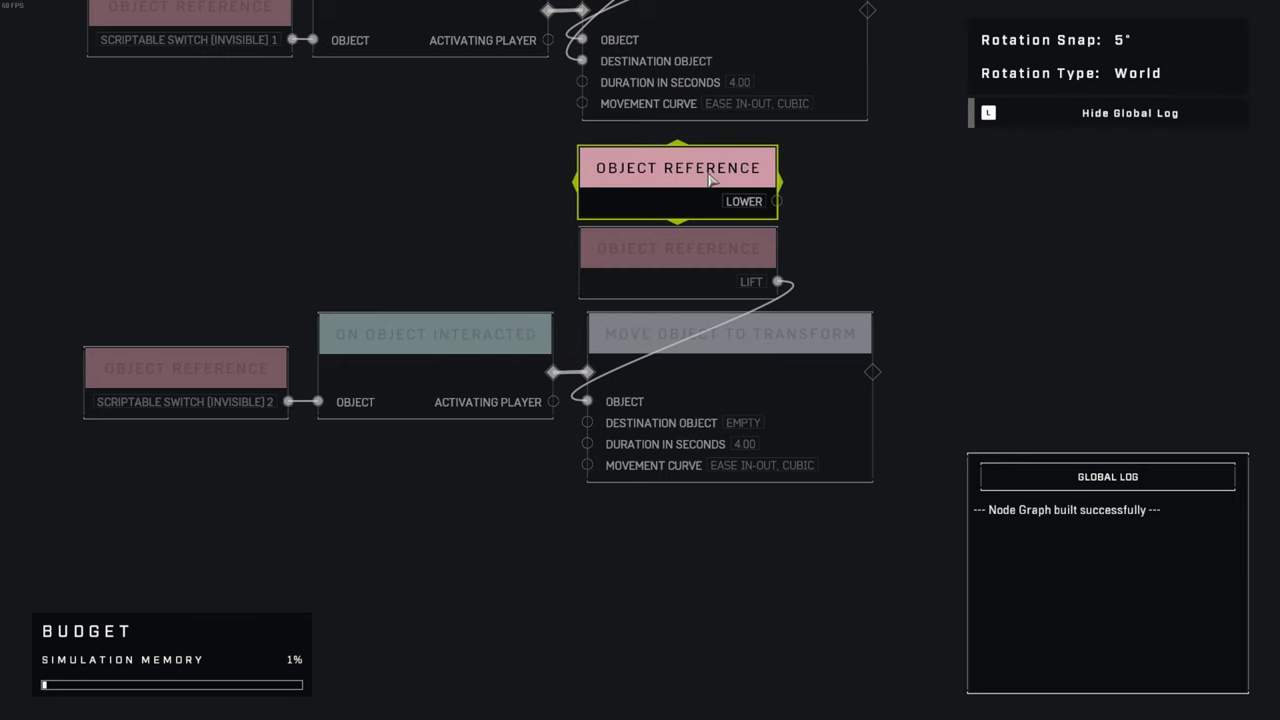
pyautogui.click(779, 202)
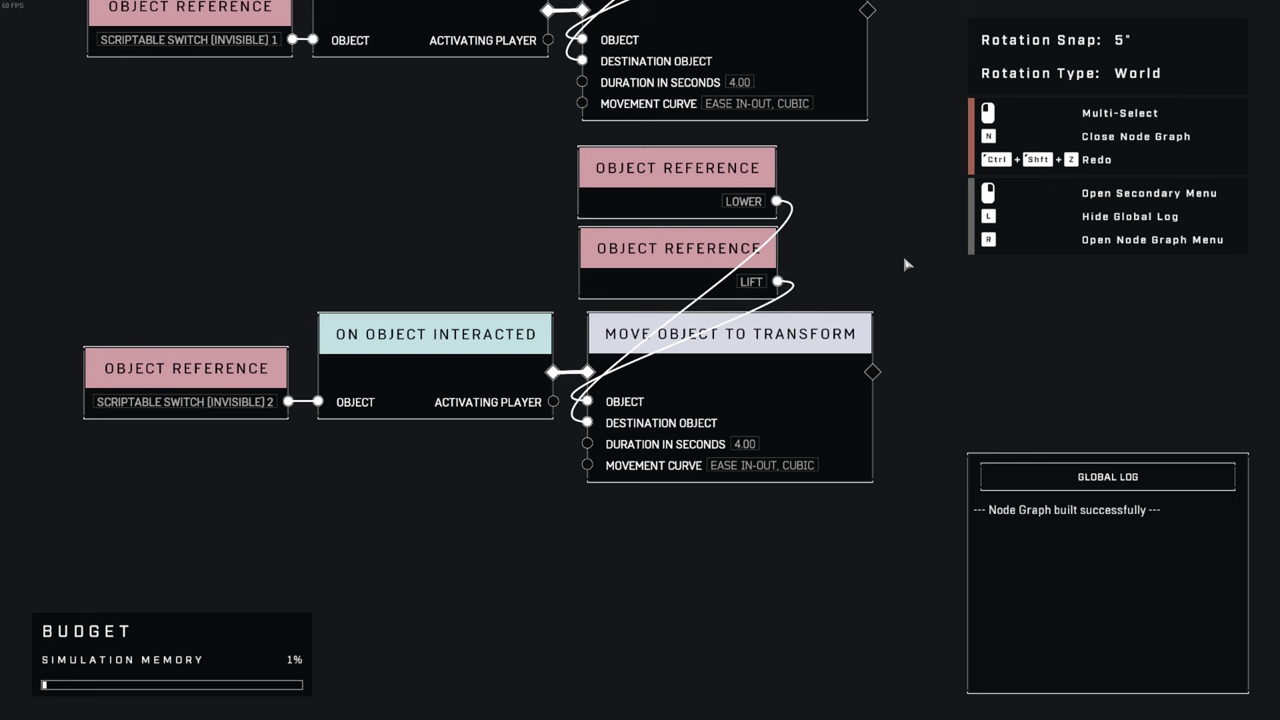
pyautogui.moveTo(904, 249); pyautogui.dragTo(867, 412, button='middle')
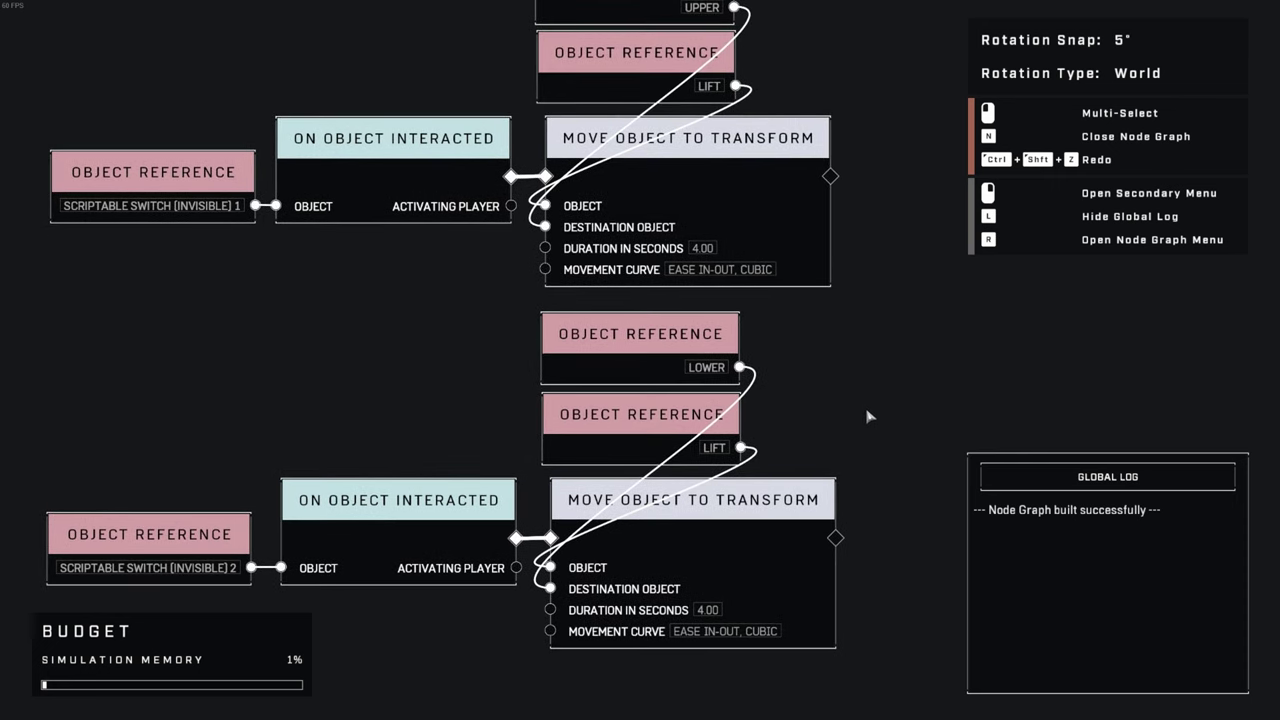
# - Close the node graph and playtest the lift by riding it to the top of the column
pyautogui.press('n')
pyautogui.press('F6')
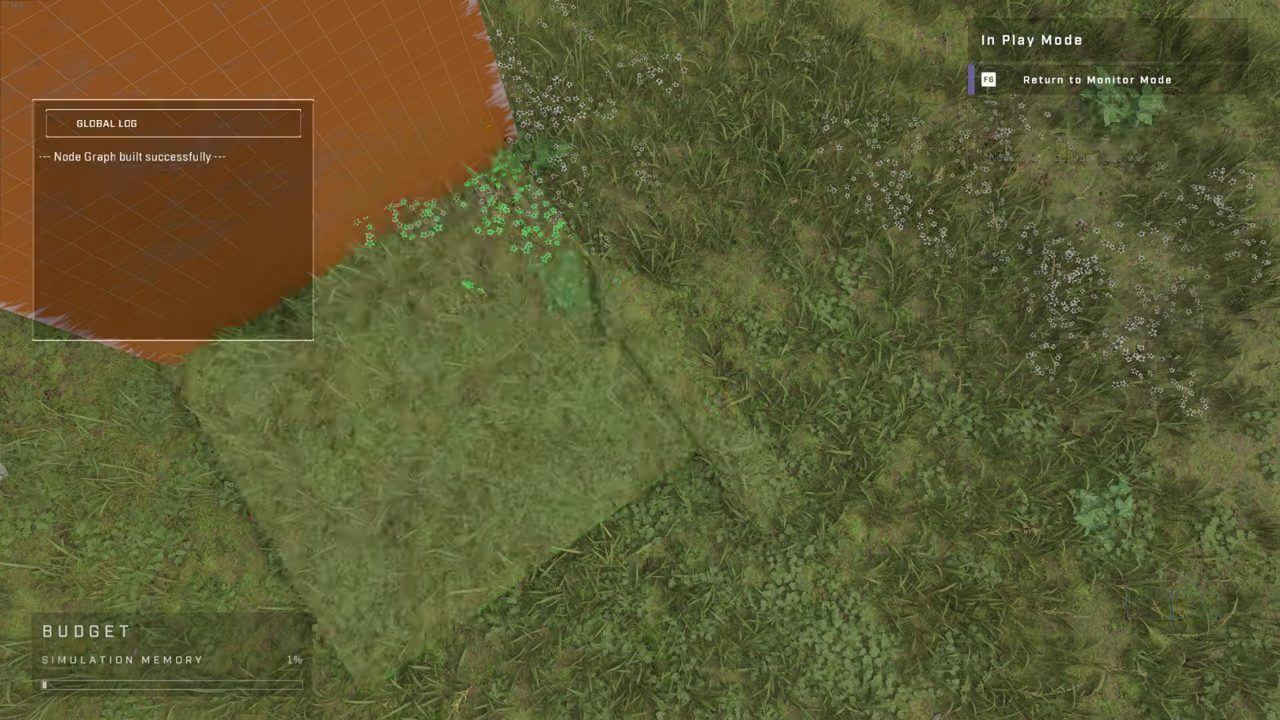
pyautogui.press('w')
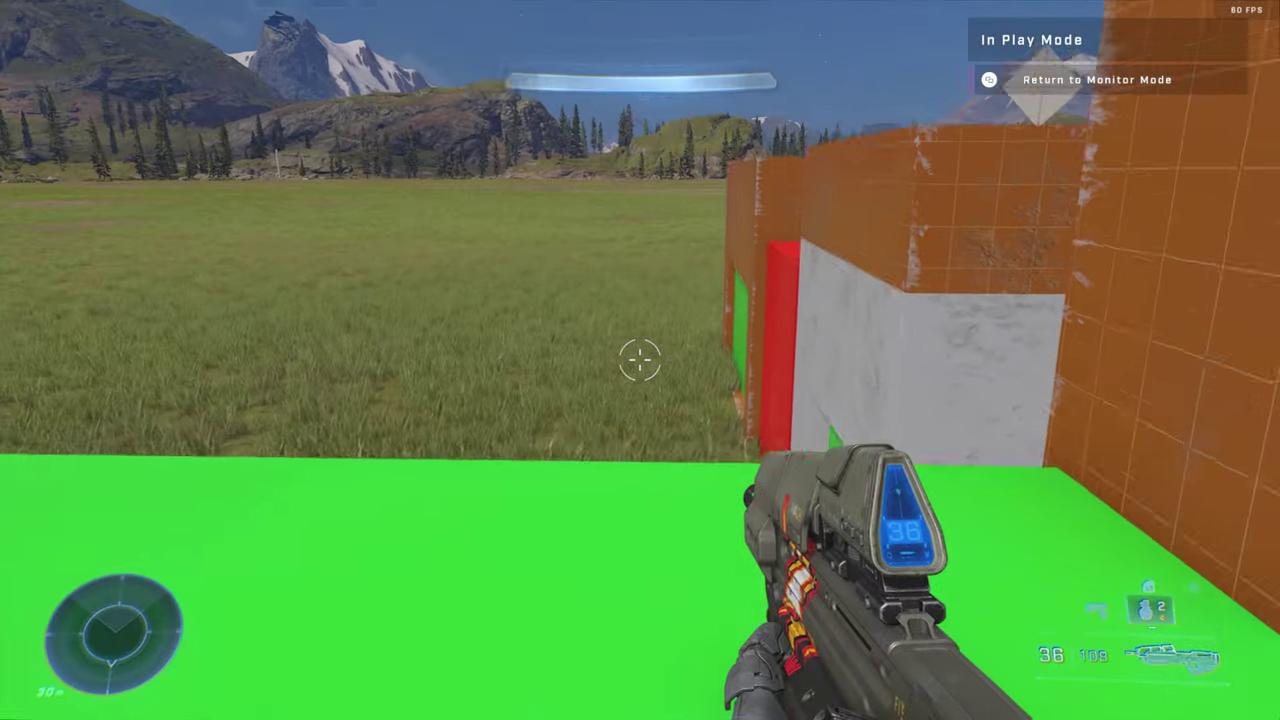
pyautogui.press('w')
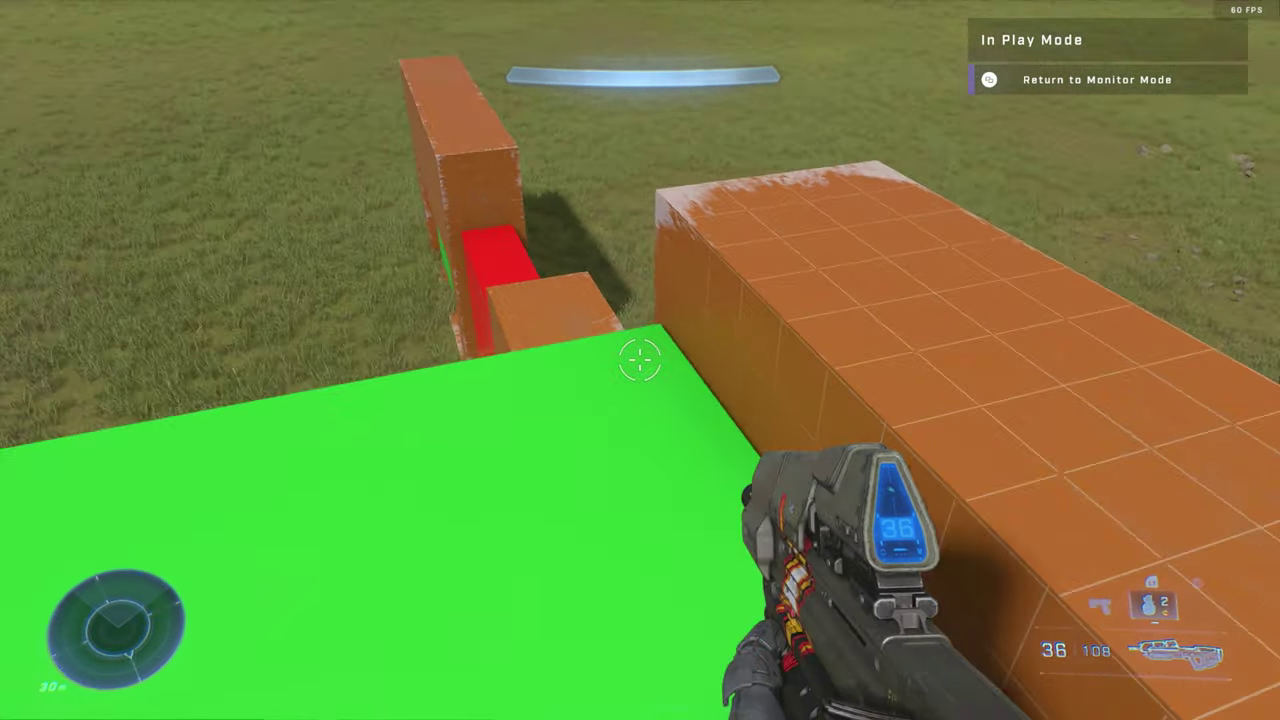
pyautogui.press('w')
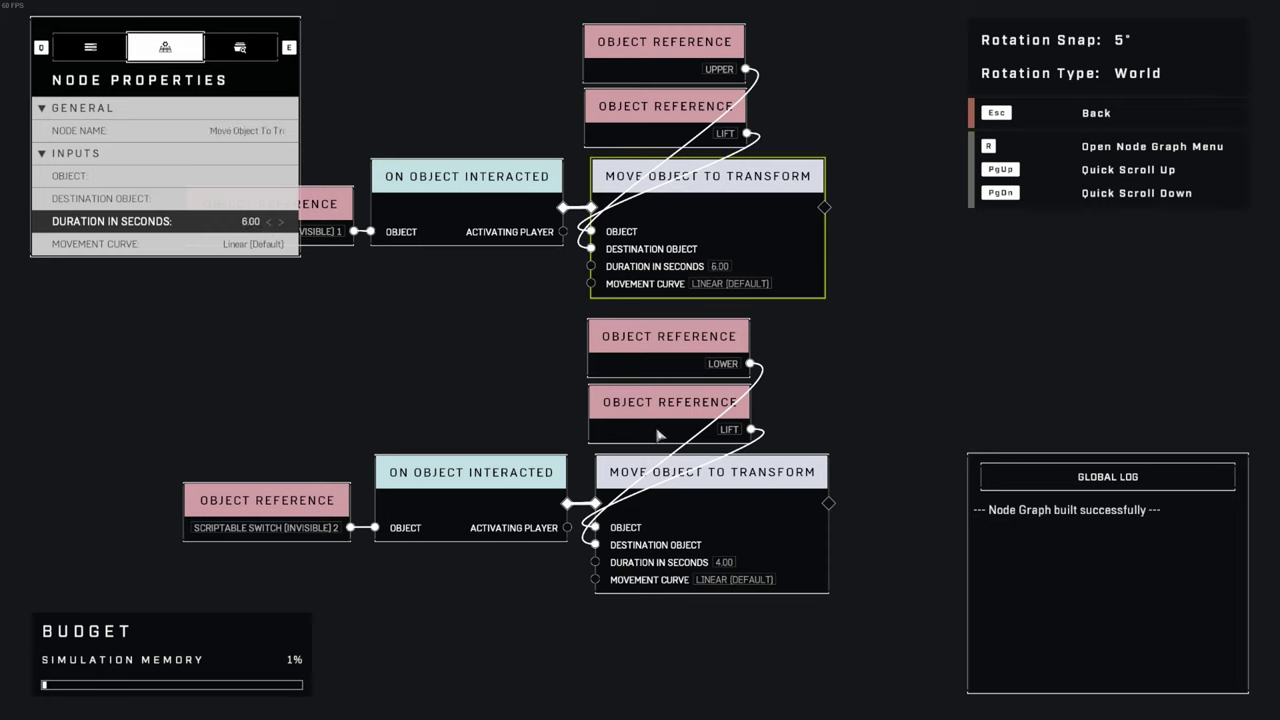
# - Apply a 6.00-second duration to the switch 1 chain's Move Object To Transform node and ride the lift again
pyautogui.press('Escape')
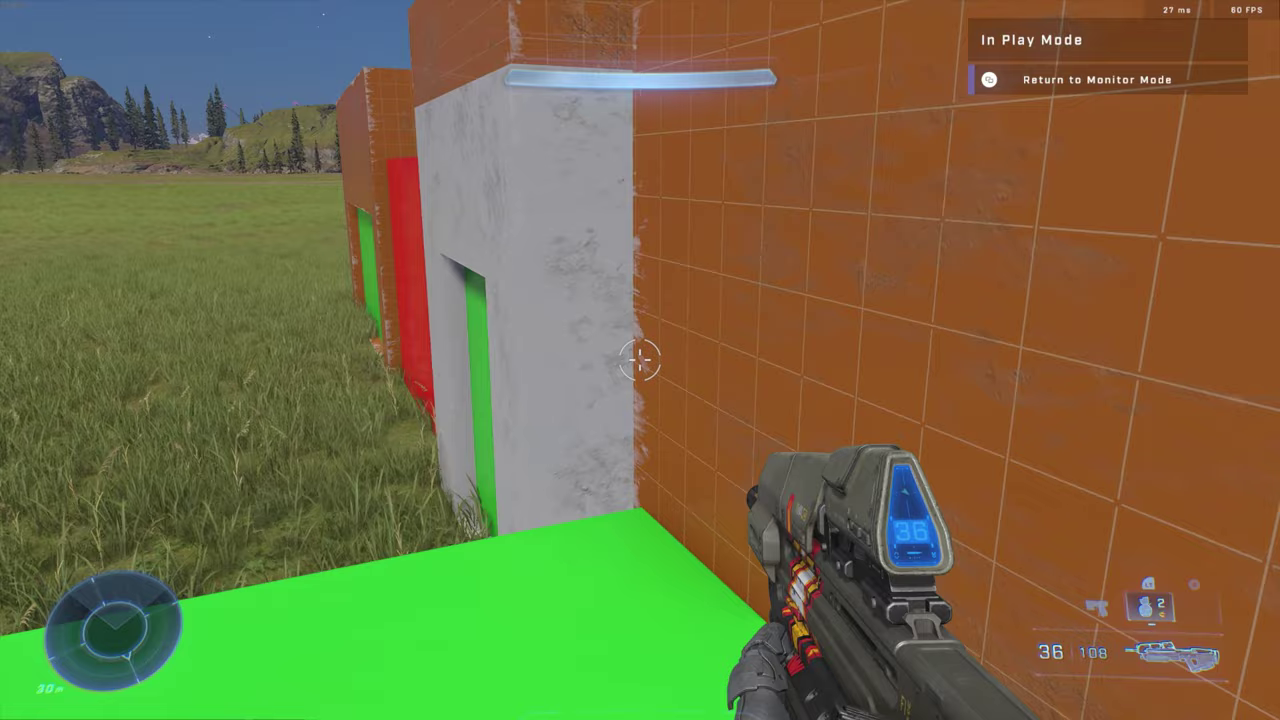
pyautogui.press('s')
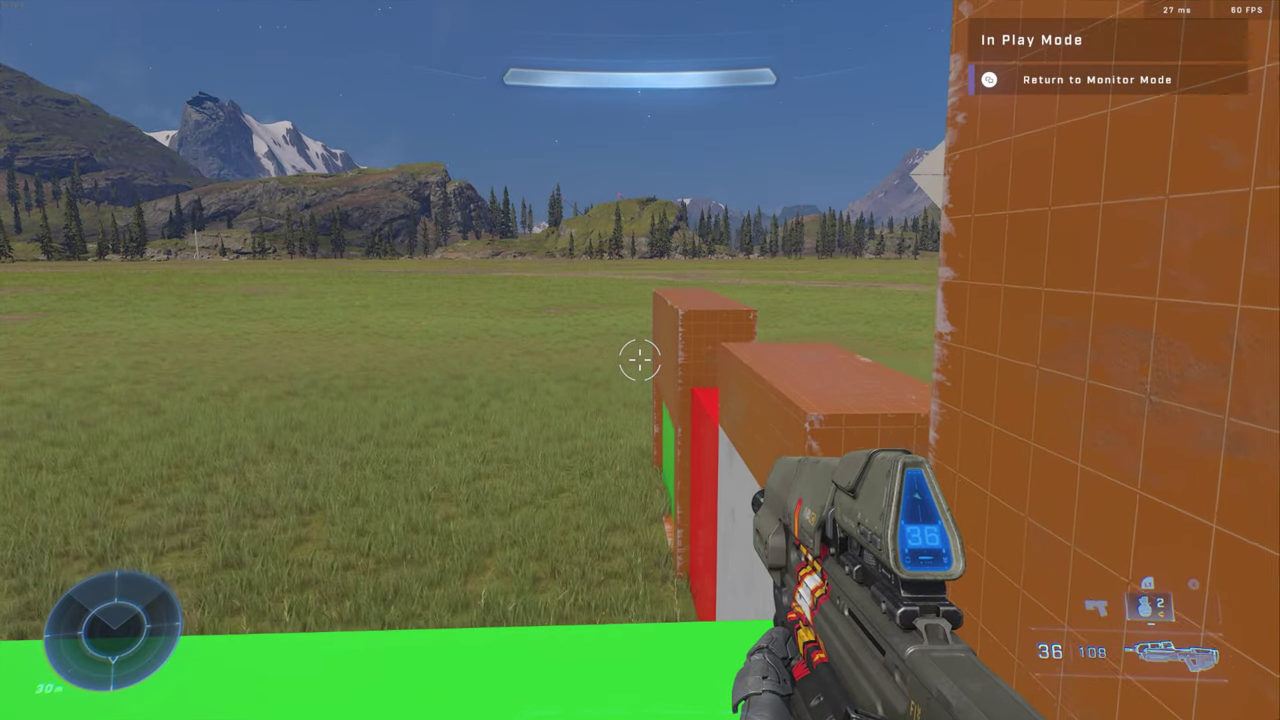
# - Ride the green lift to the column's top and look over the edge to check its travel
pyautogui.press('s')
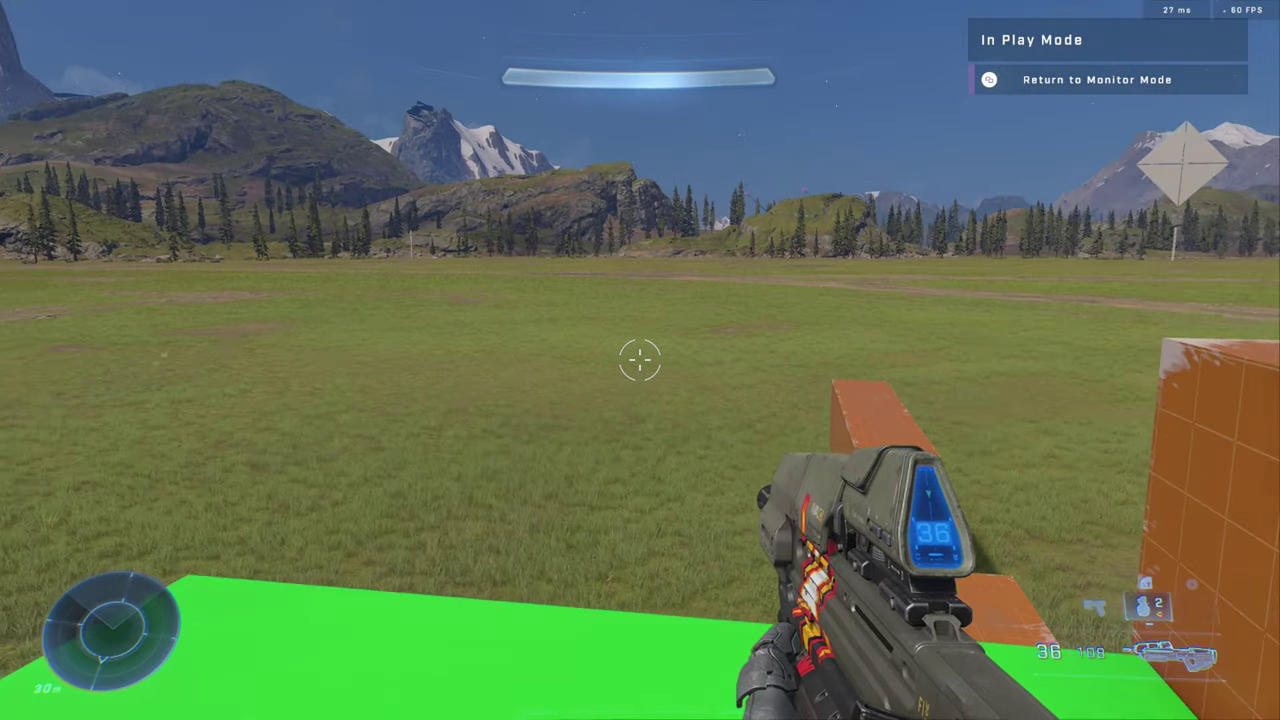
pyautogui.press('space')
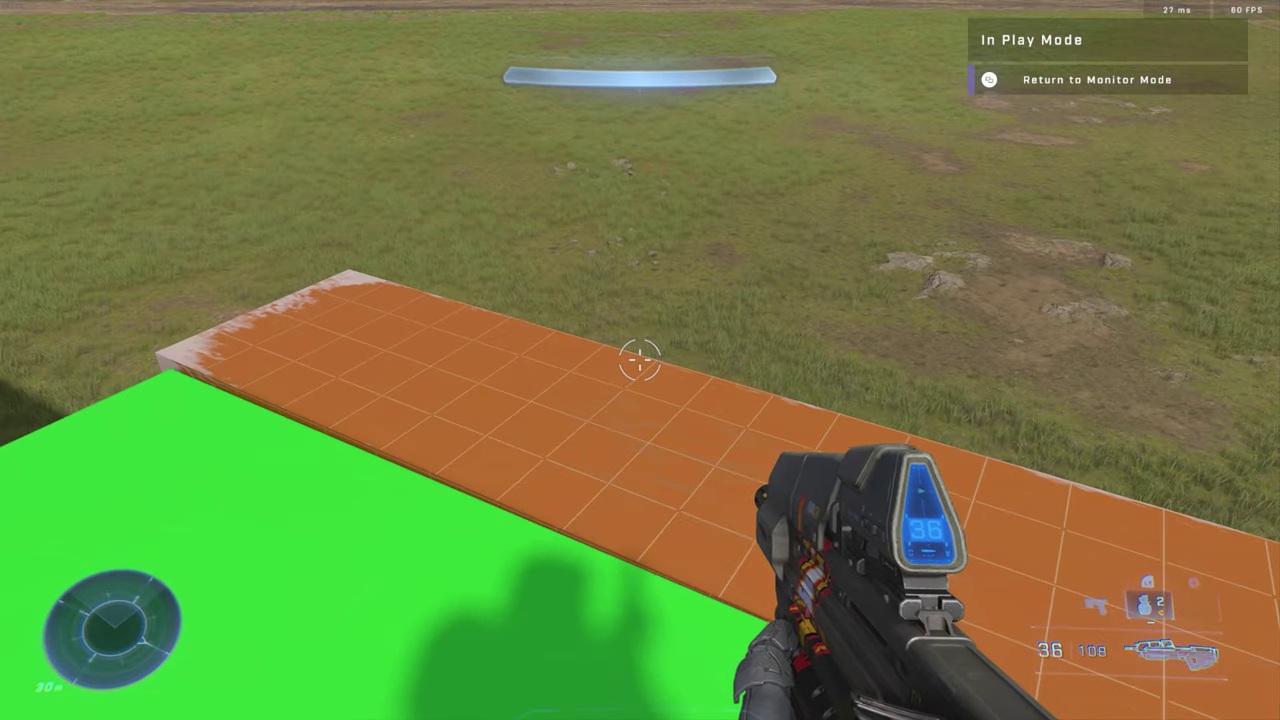
pyautogui.press('w')
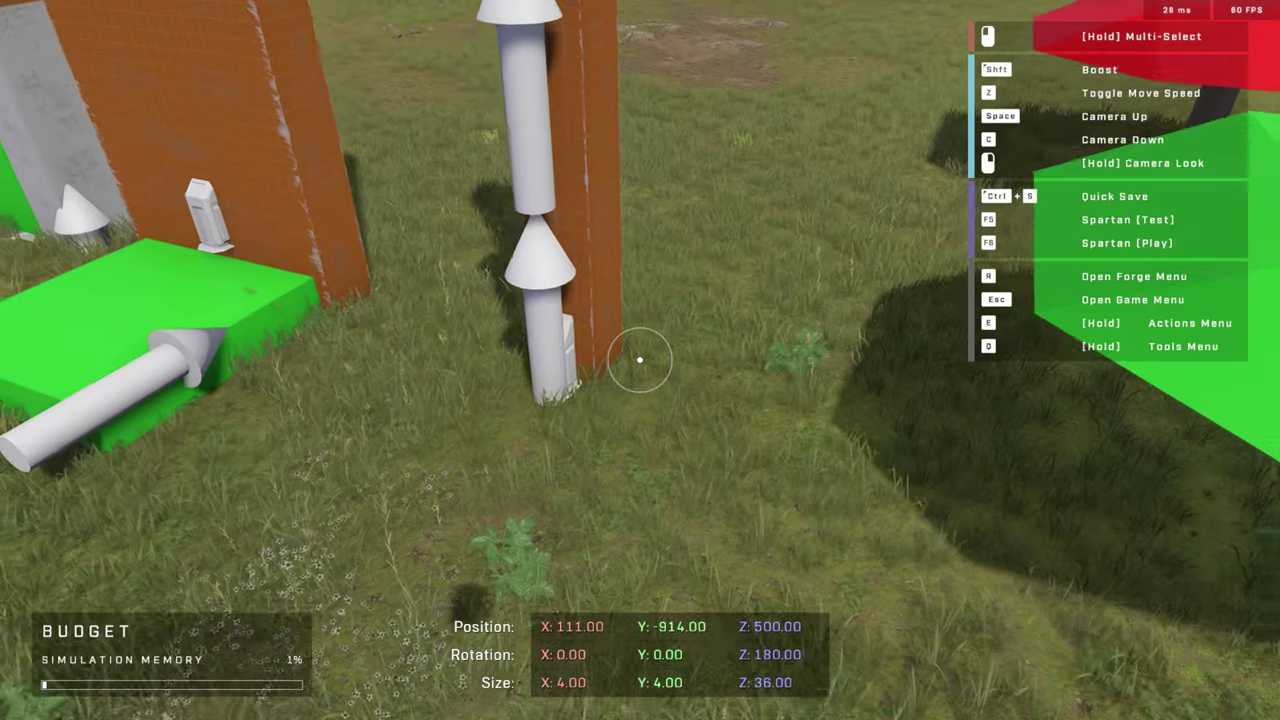
# - Add an object reference for the switch at the base of the ladder column and place it in the upper part of the empty node graph
pyautogui.press('w')
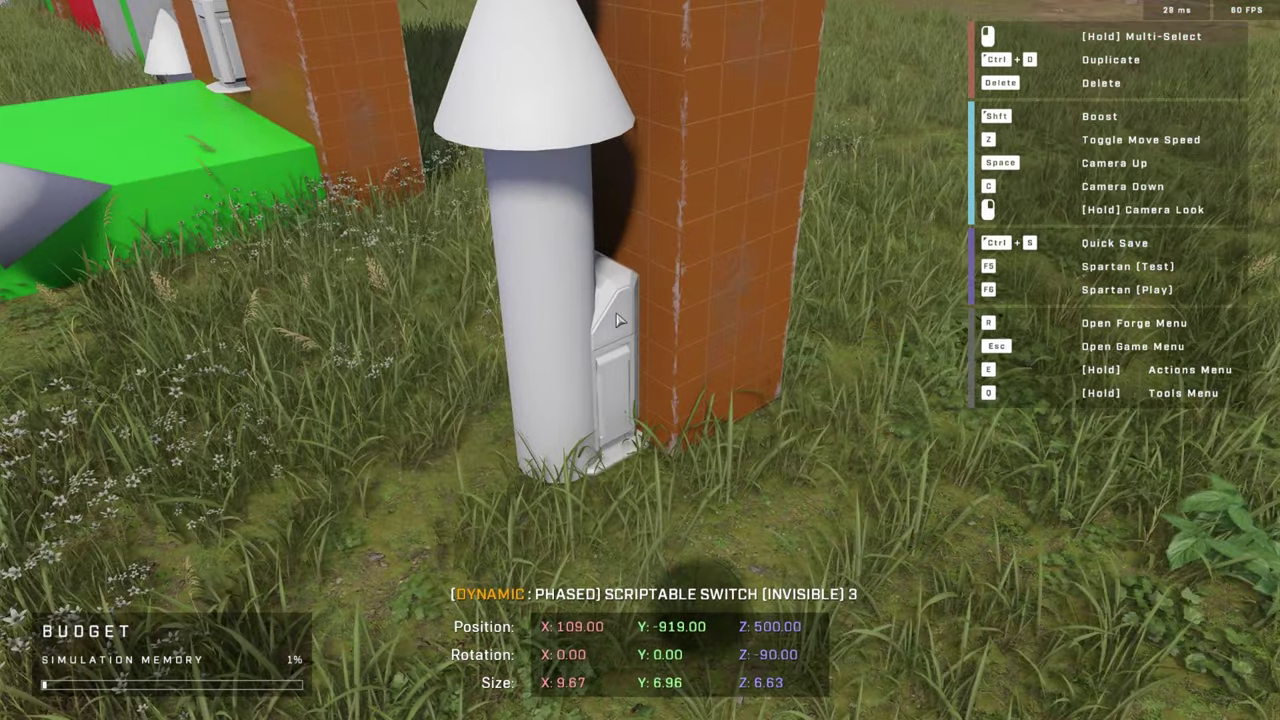
pyautogui.click(618, 318)
pyautogui.press('s')
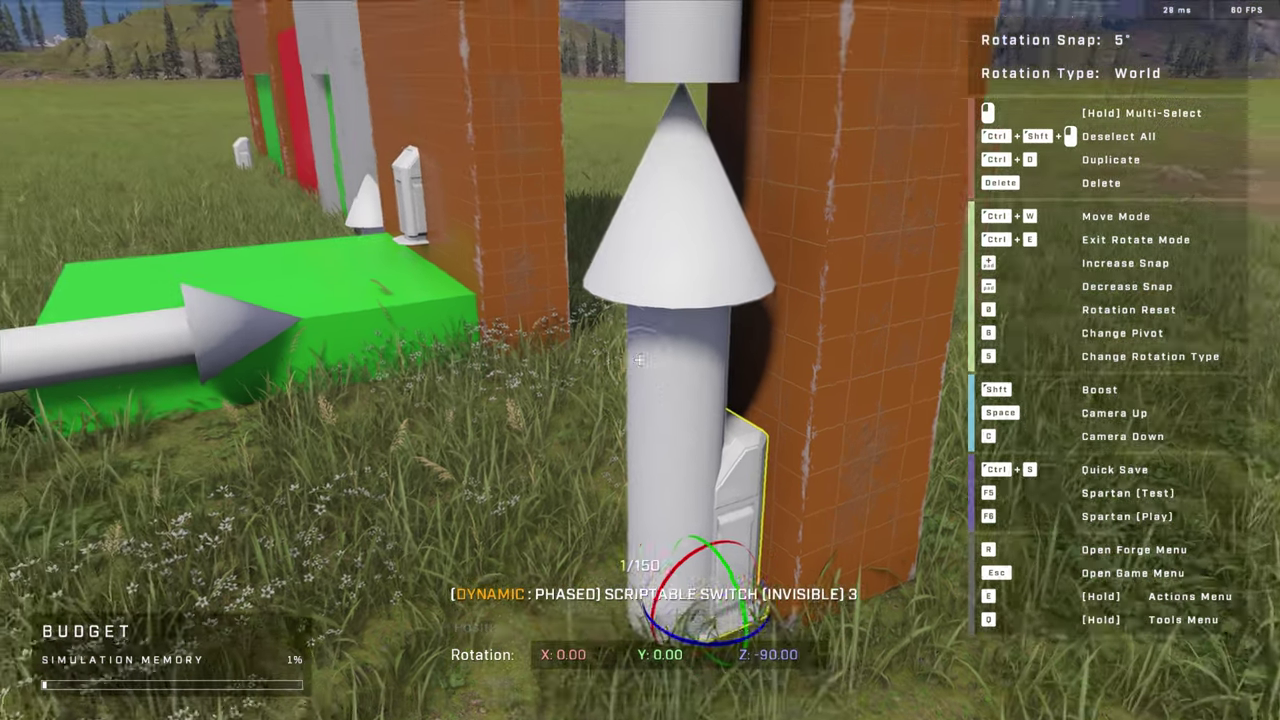
pyautogui.press('n')
pyautogui.rightClick(464, 321)
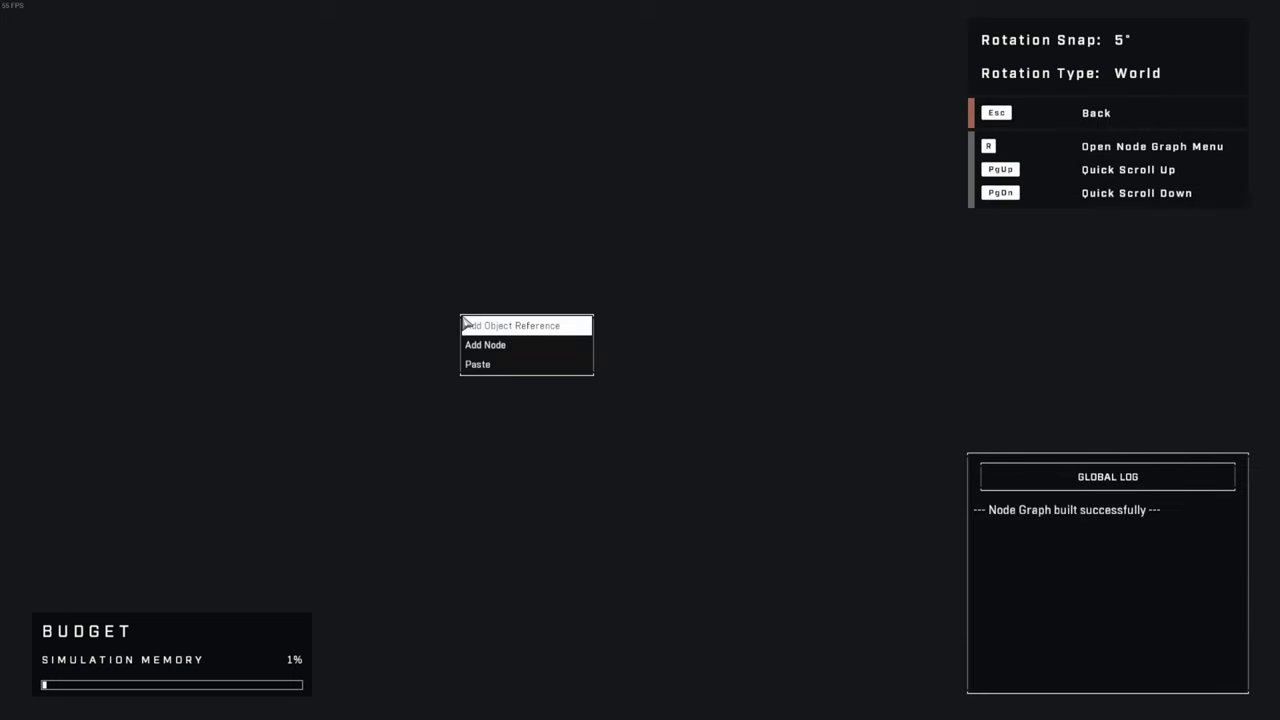
pyautogui.click(566, 327)
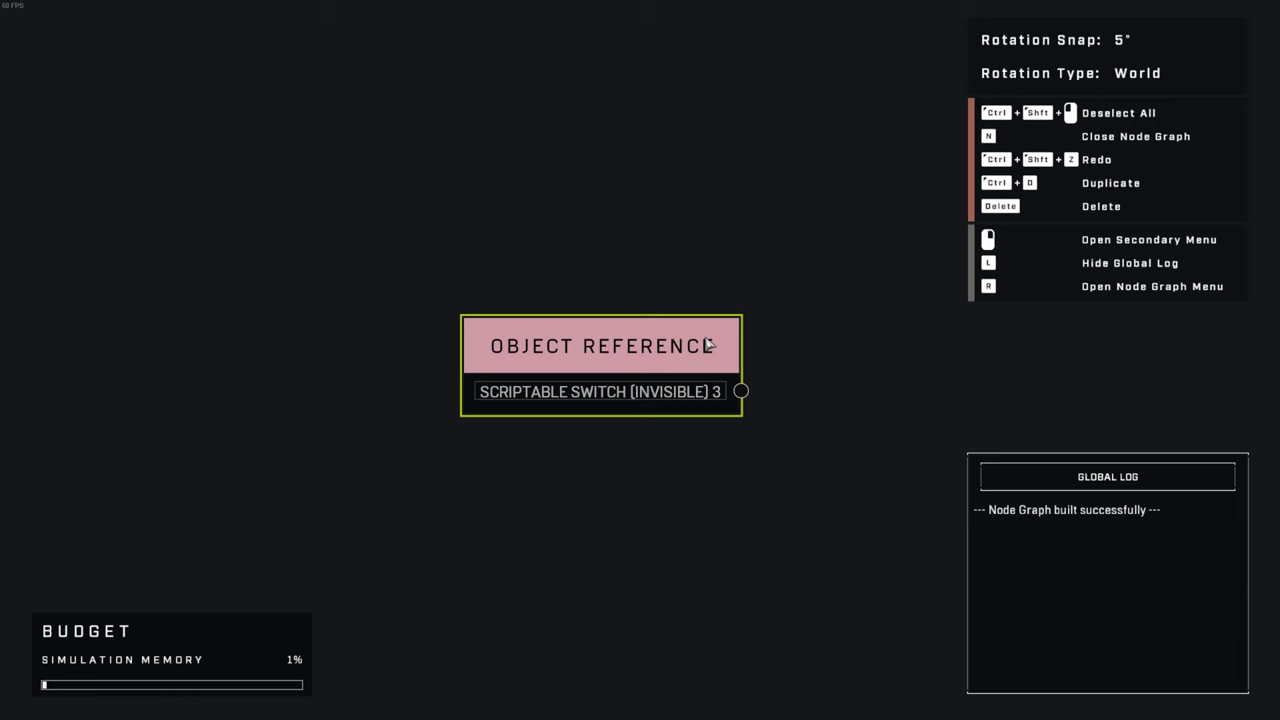
pyautogui.moveTo(707, 344); pyautogui.dragTo(410, 204)
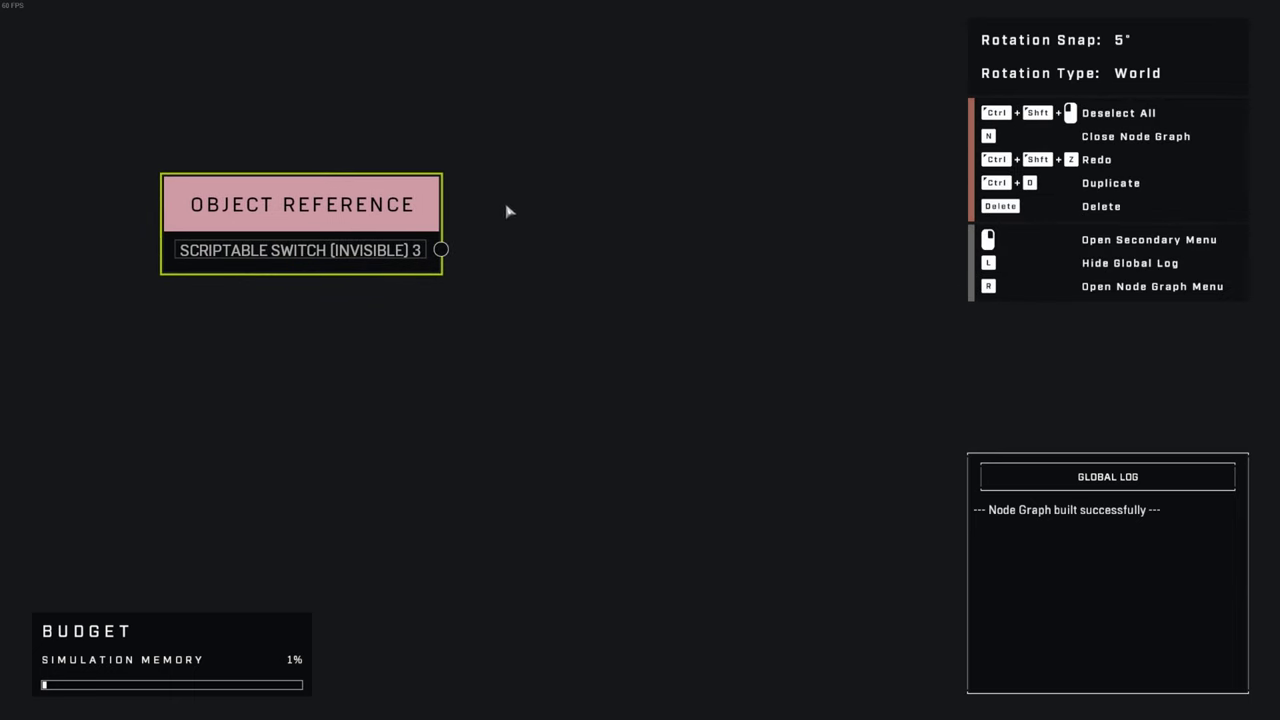
pyautogui.press('n')
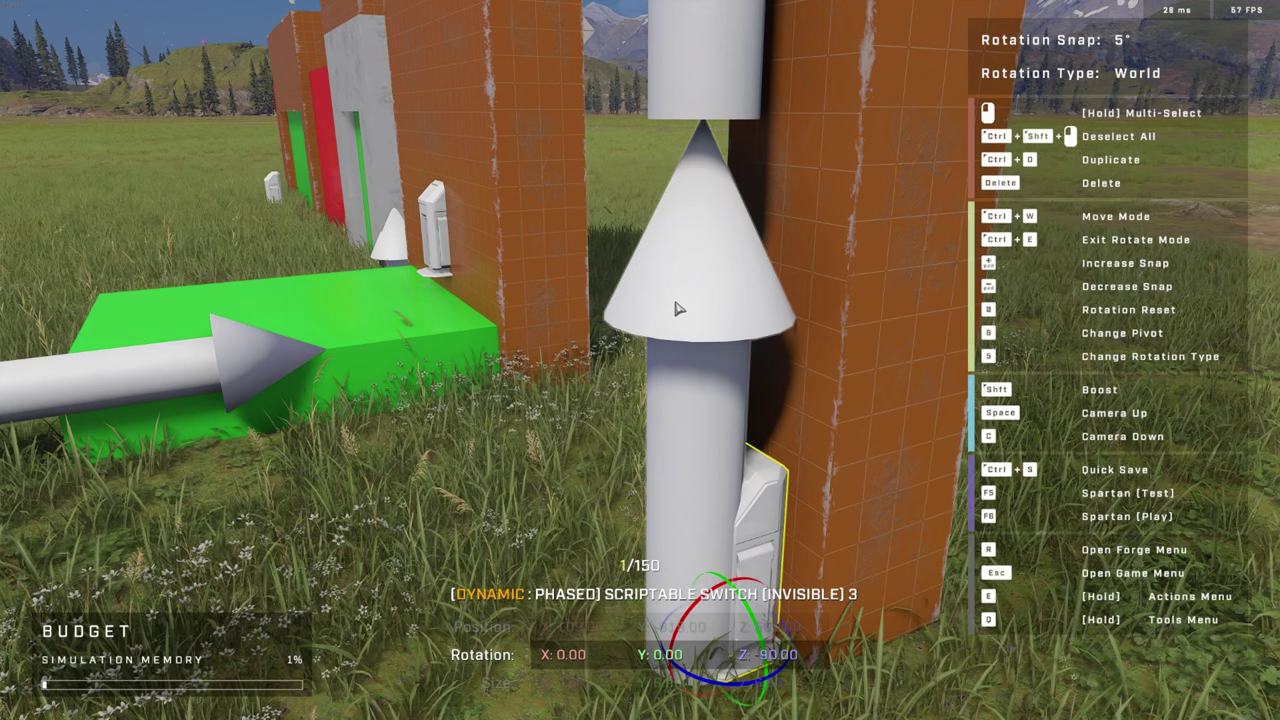
# - Add an object reference for the lowest ladder arrow below the switch reference in the node graph
pyautogui.click(687, 313)
pyautogui.moveTo(687, 313); pyautogui.dragTo(640, 360, button='right')
pyautogui.press('s')
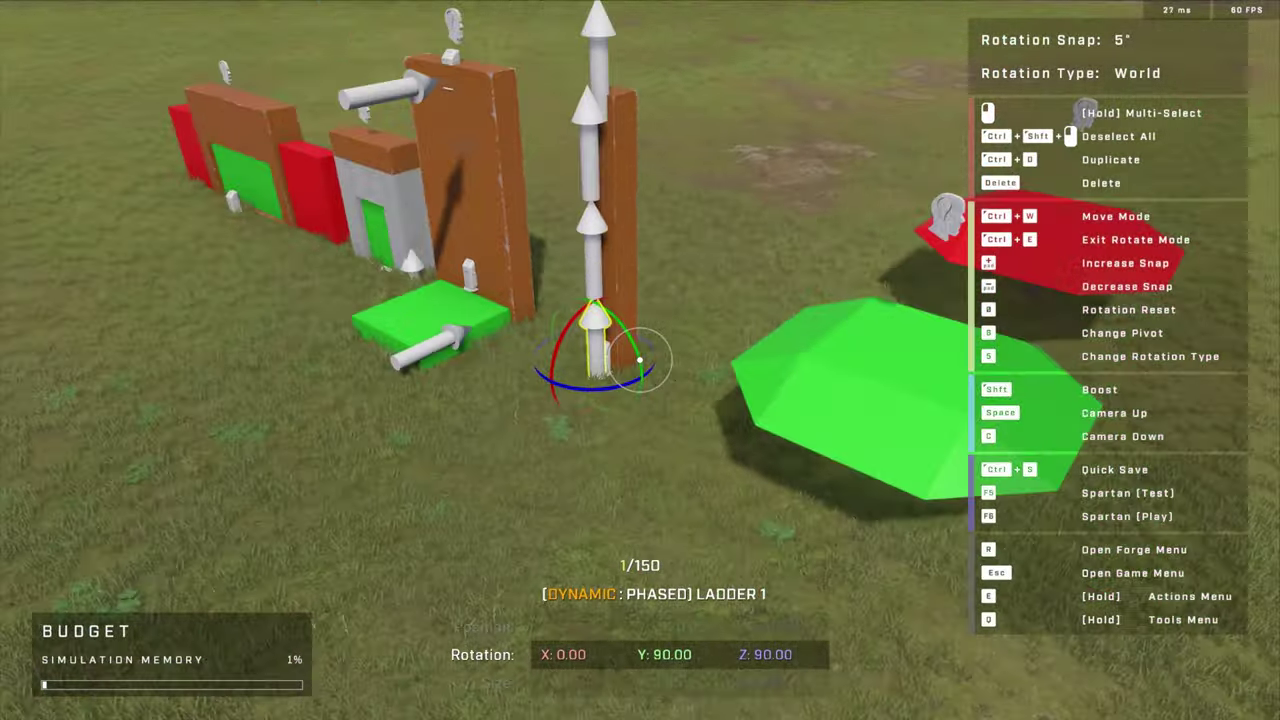
pyautogui.press('w')
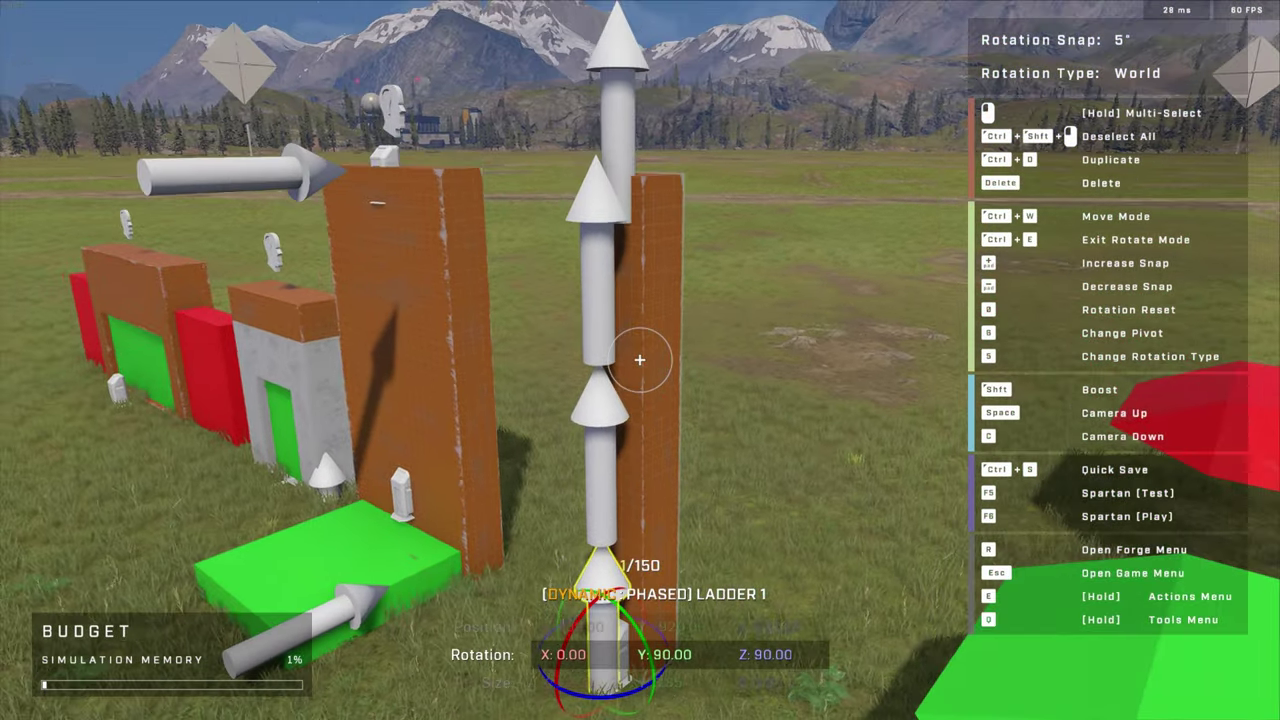
pyautogui.press('s')
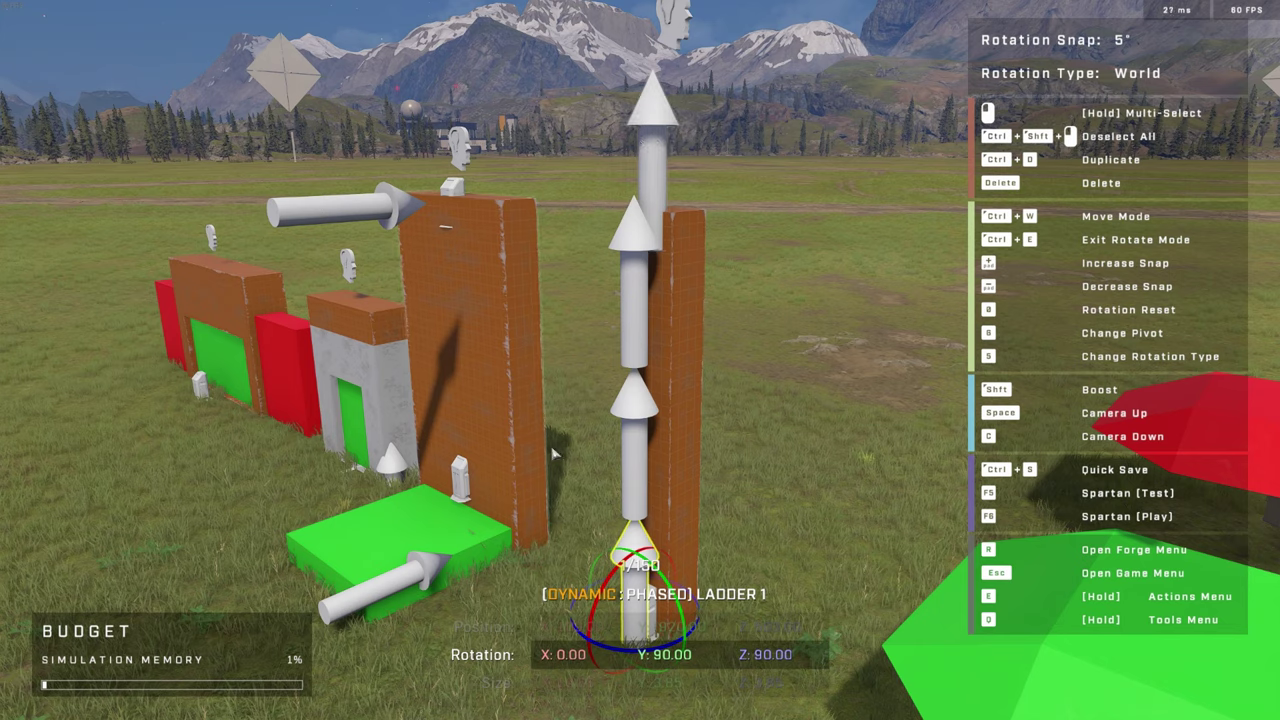
pyautogui.press('n')
pyautogui.rightClick(369, 409)
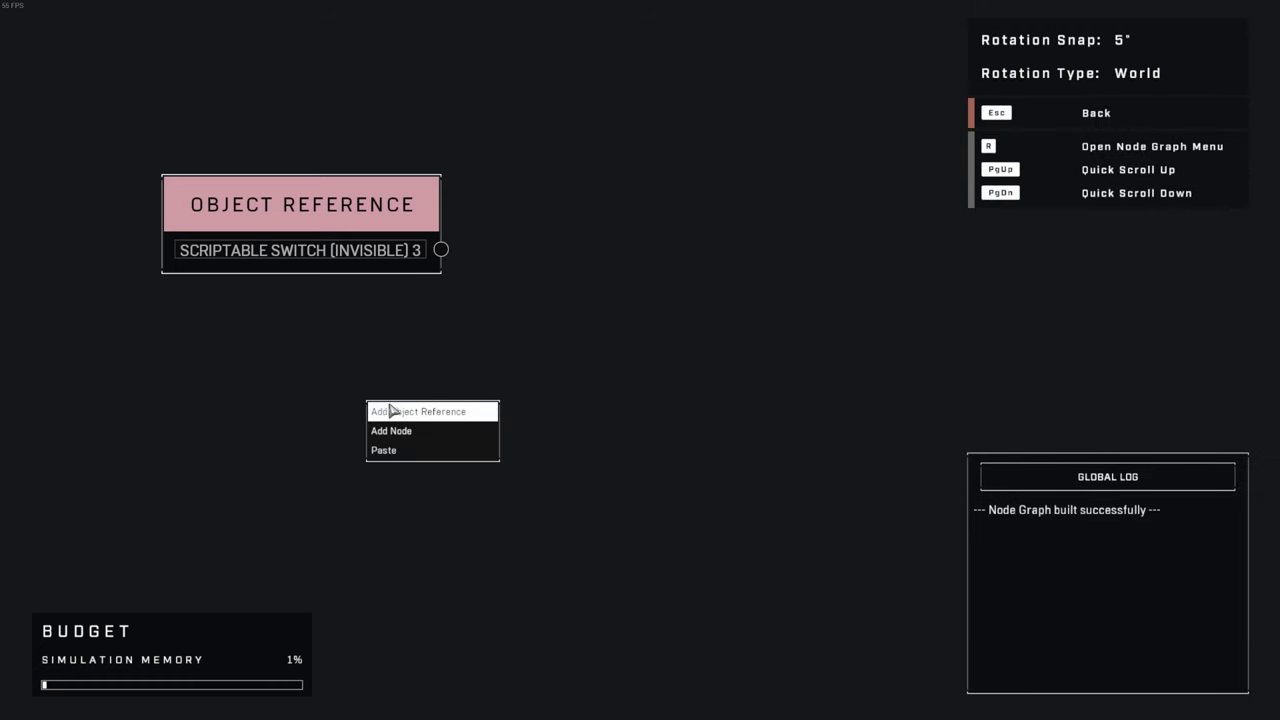
pyautogui.click(417, 413)
pyautogui.moveTo(445, 418); pyautogui.dragTo(373, 309)
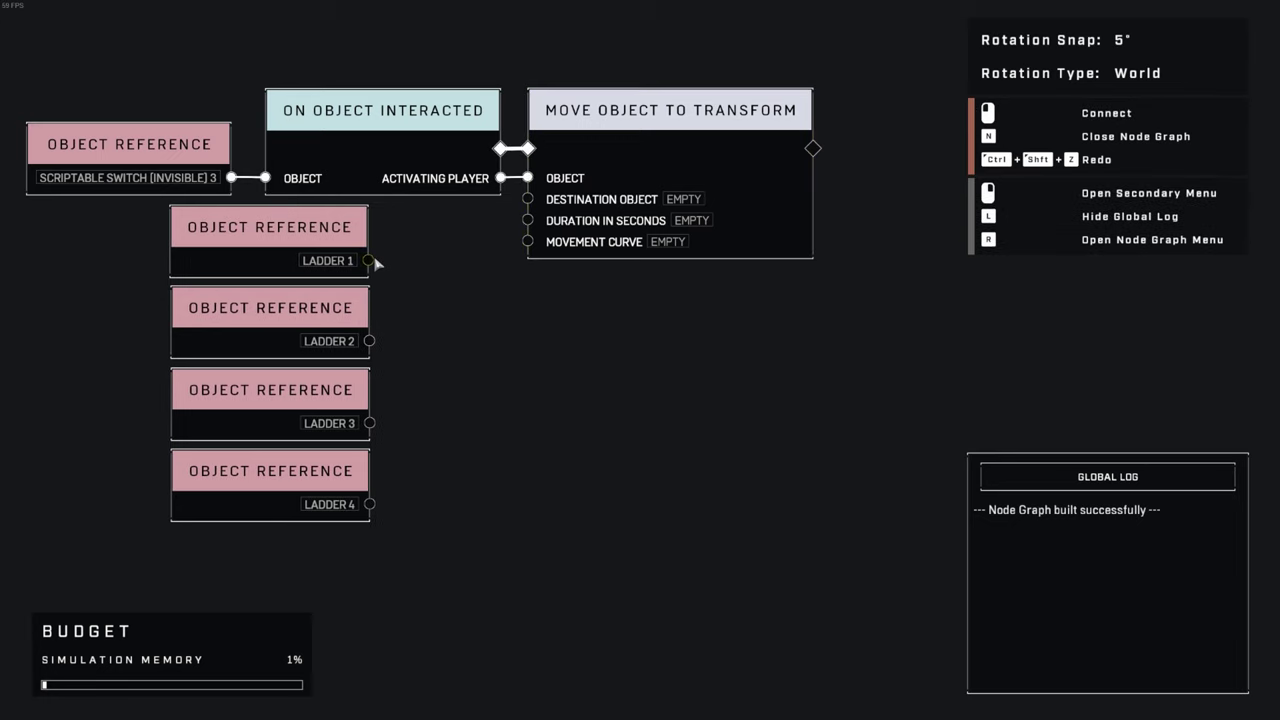
# - Chain the first two Move Object To Transform nodes, using Ladder 1 and Ladder 2 as destinations and Activating Player as the second node's object
pyautogui.moveTo(369, 260); pyautogui.dragTo(527, 199)
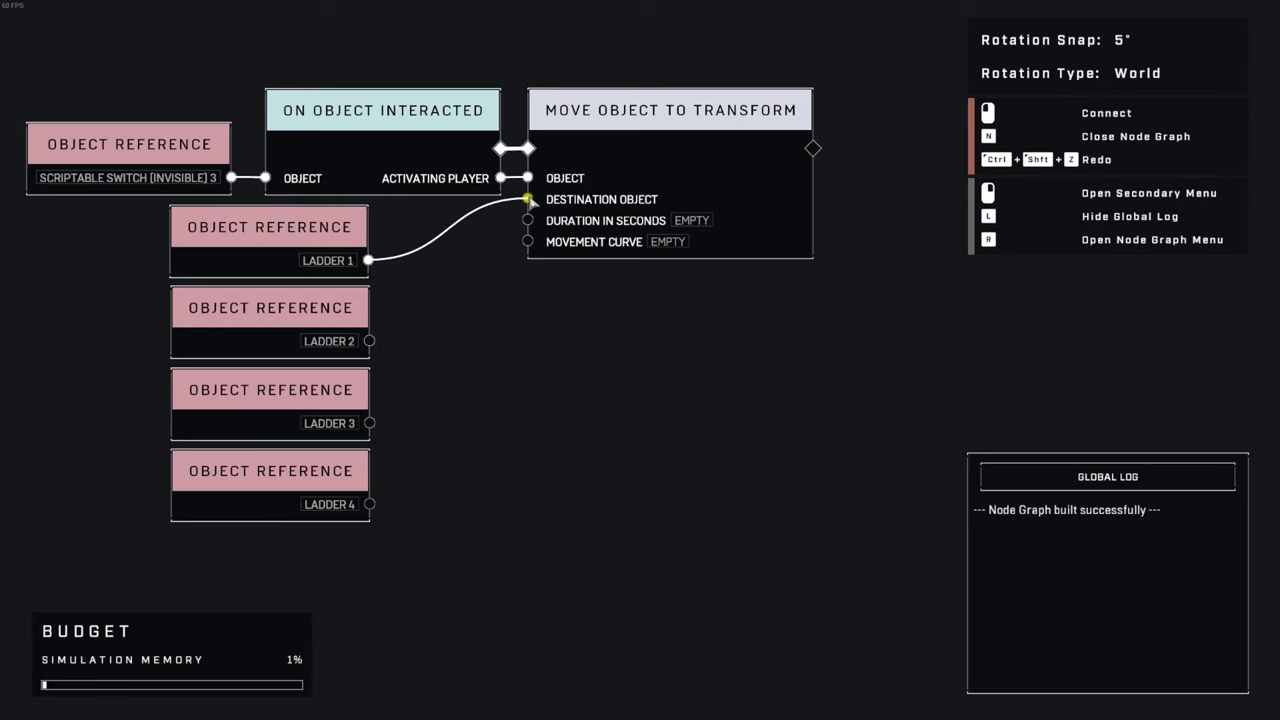
pyautogui.moveTo(813, 148); pyautogui.dragTo(512, 335)
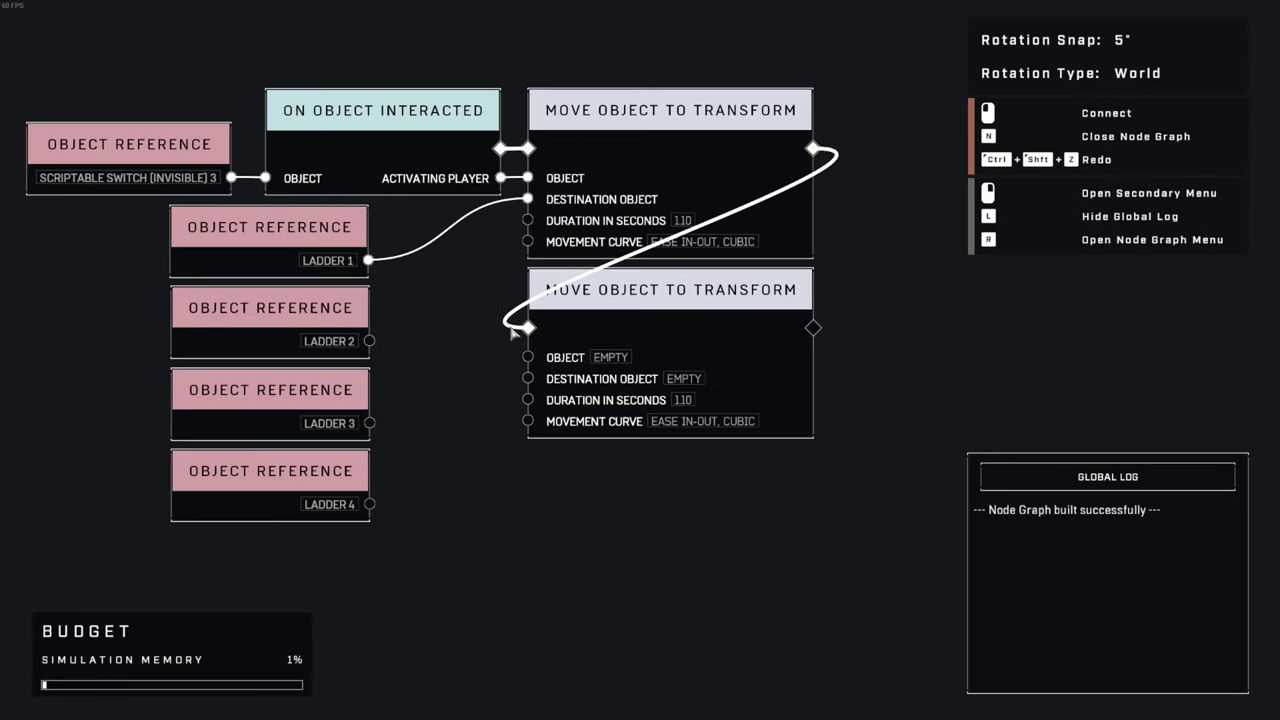
pyautogui.moveTo(369, 341); pyautogui.dragTo(528, 379)
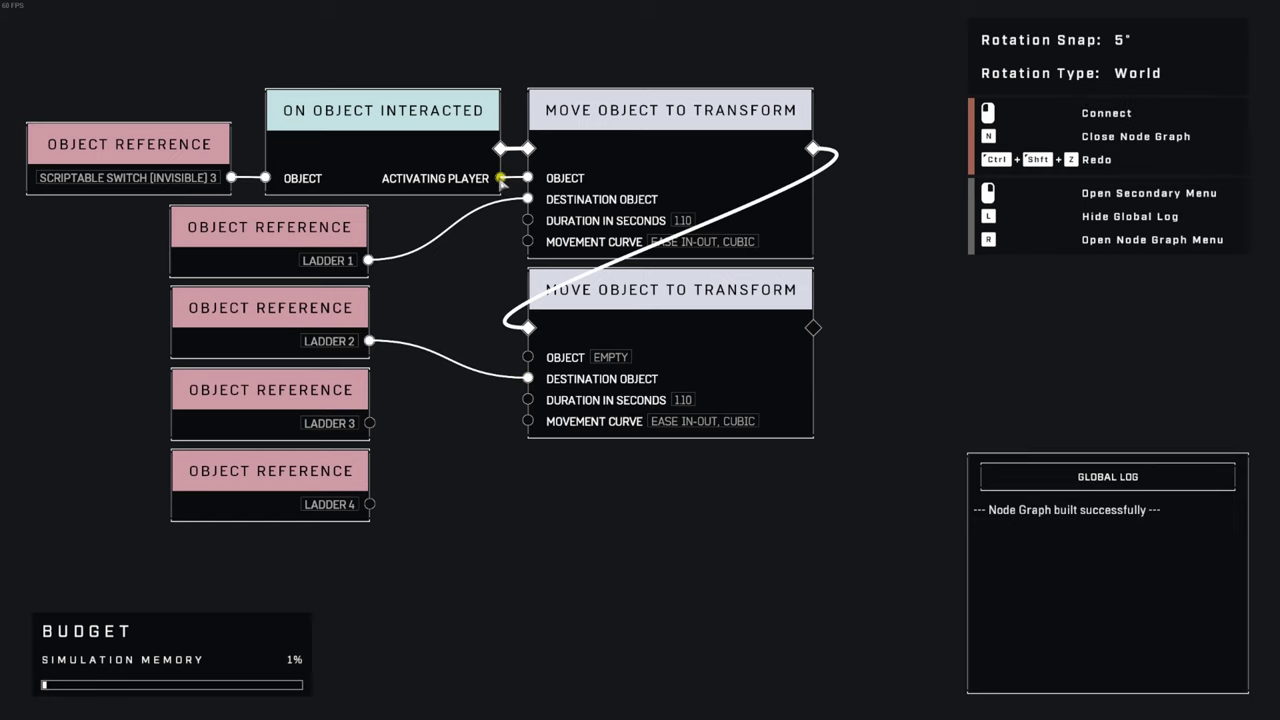
pyautogui.moveTo(500, 178); pyautogui.dragTo(530, 357)
# - Duplicate the second Move Object To Transform node twice and stack the copies beneath it
pyautogui.click(630, 292)
pyautogui.hotkey('ctrl', 'd')
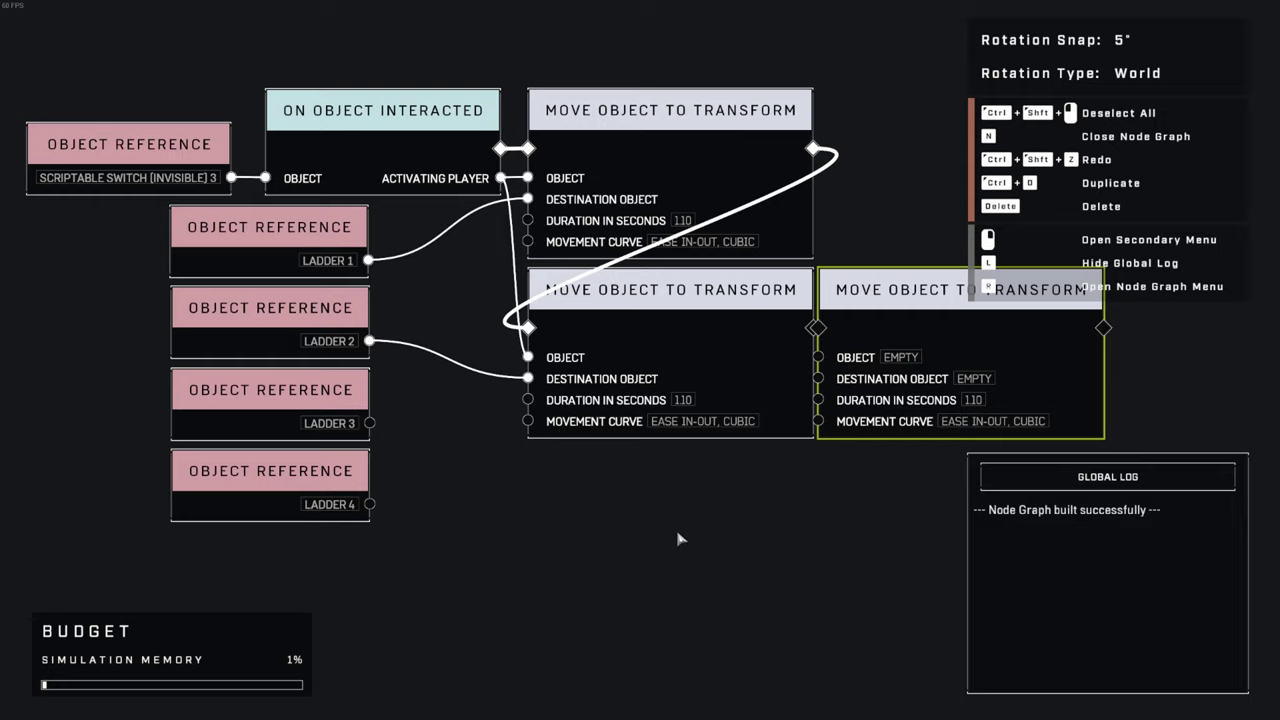
pyautogui.moveTo(688, 534); pyautogui.dragTo(678, 433, button='middle')
pyautogui.scroll(-1, 678, 433)
pyautogui.hotkey('ctrl', 'd')
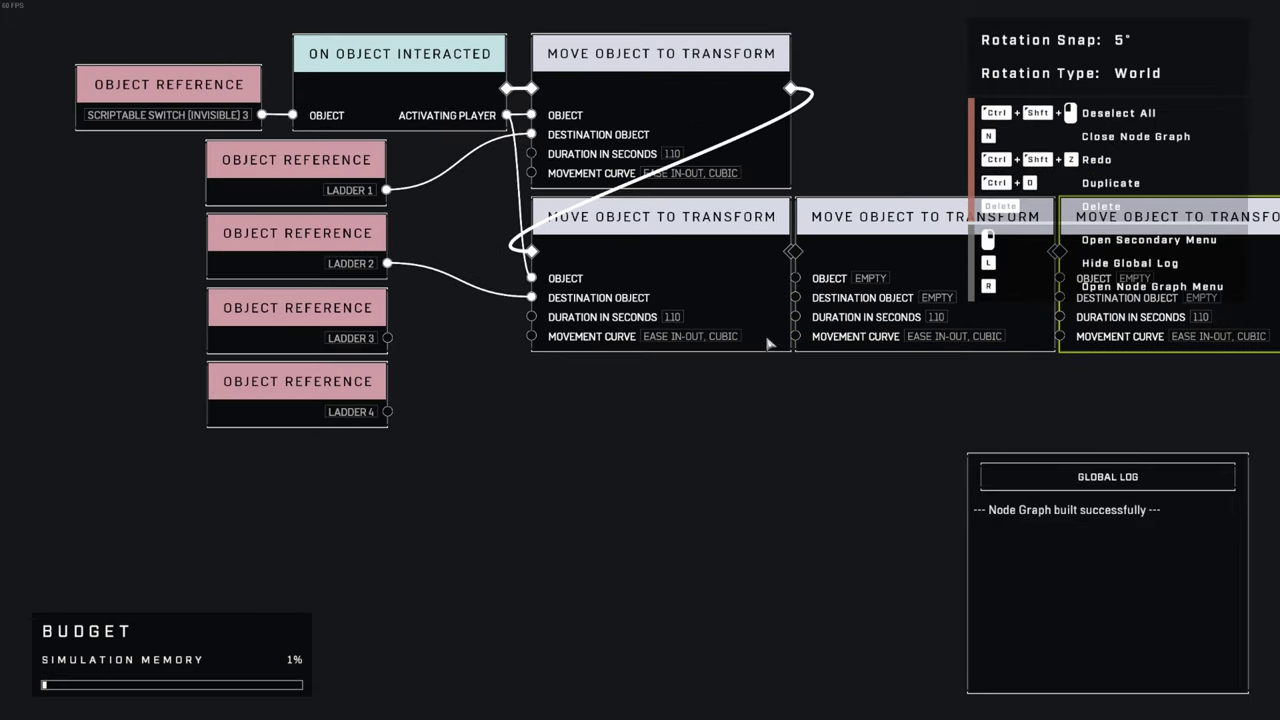
pyautogui.moveTo(874, 250); pyautogui.dragTo(876, 258)
# - Connect Activating Player to Object on the third and fourth move nodes, with Ladder 3 and Ladder 4 as their respective destination objects
pyautogui.moveTo(507, 115); pyautogui.dragTo(530, 439)
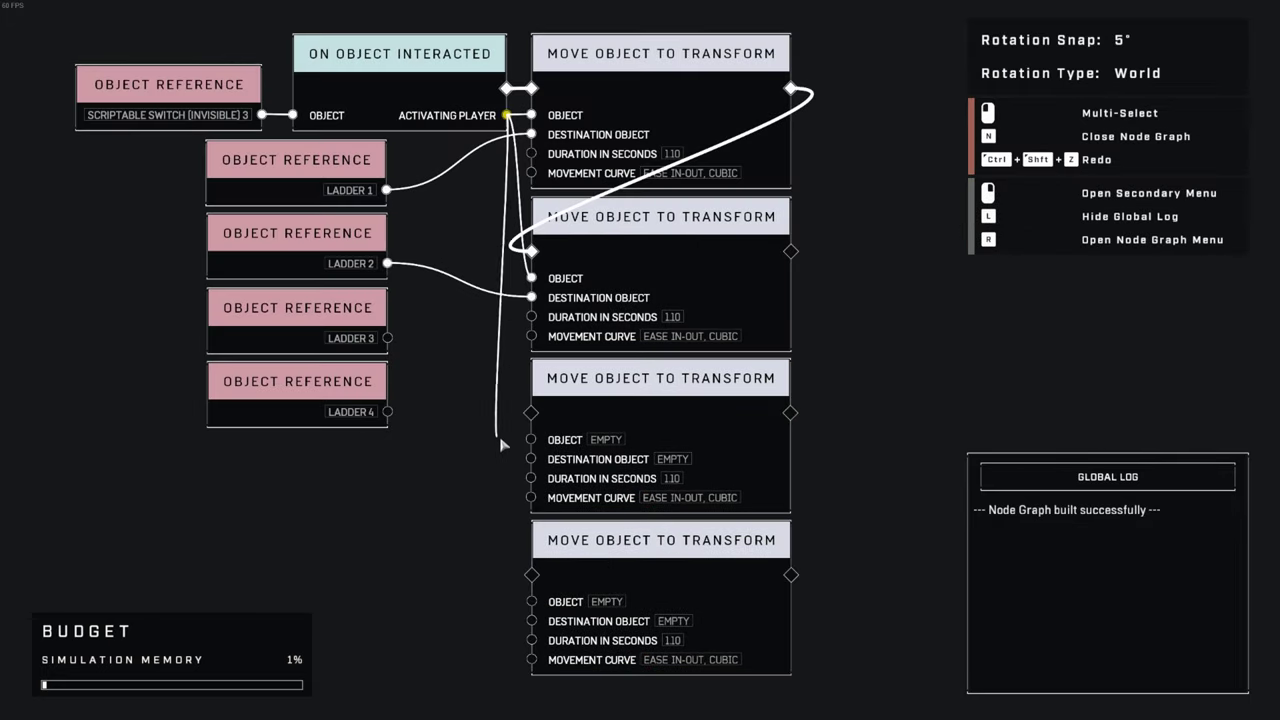
pyautogui.moveTo(507, 115); pyautogui.dragTo(530, 601)
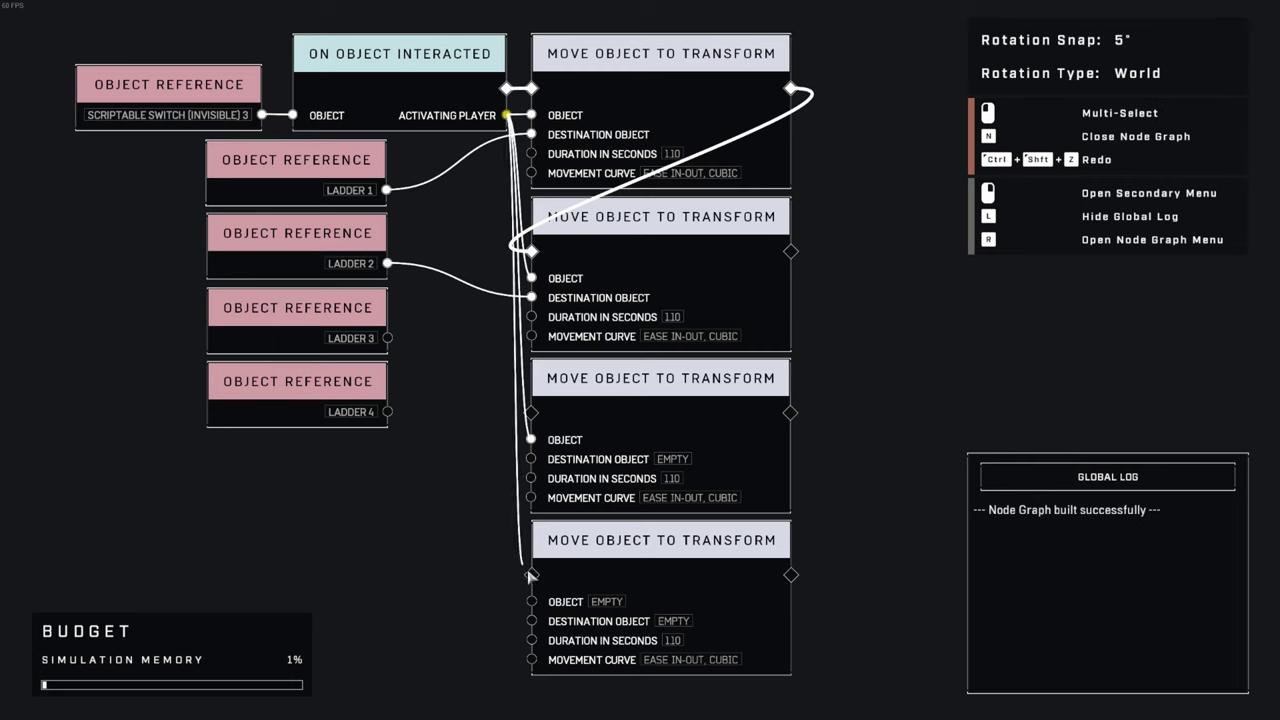
pyautogui.moveTo(387, 338); pyautogui.dragTo(577, 458)
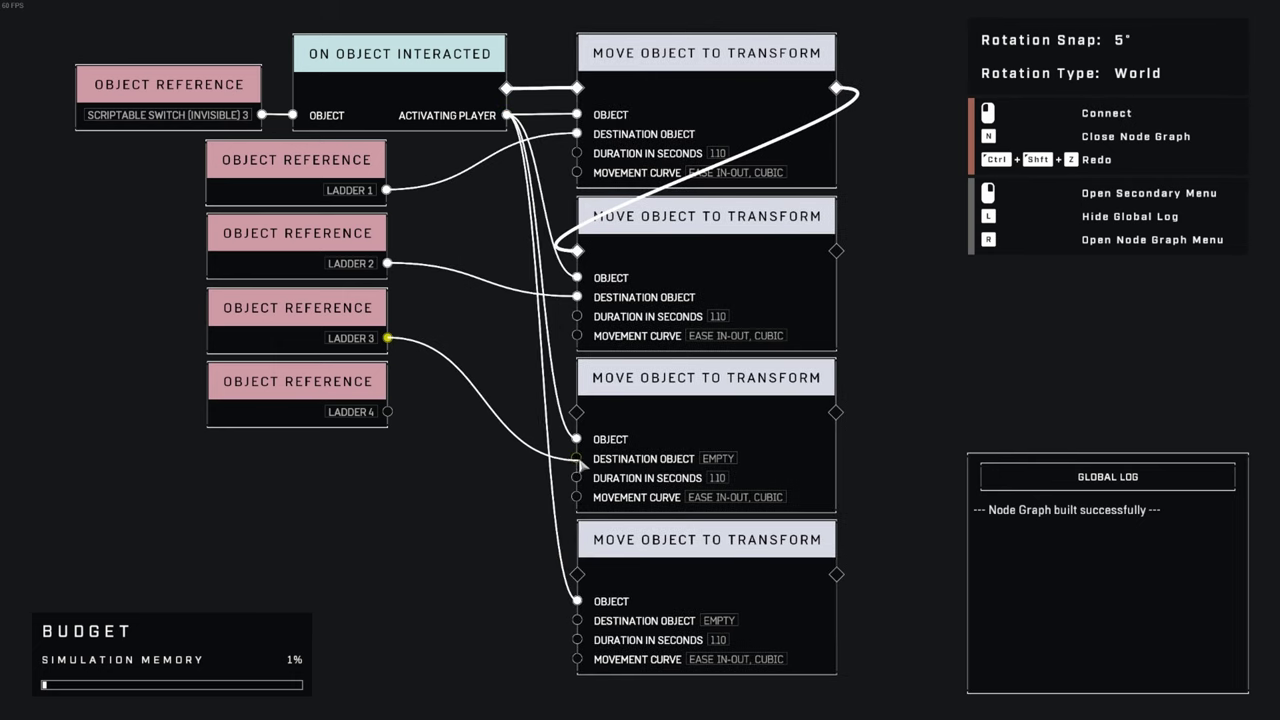
pyautogui.moveTo(387, 412); pyautogui.dragTo(563, 615)
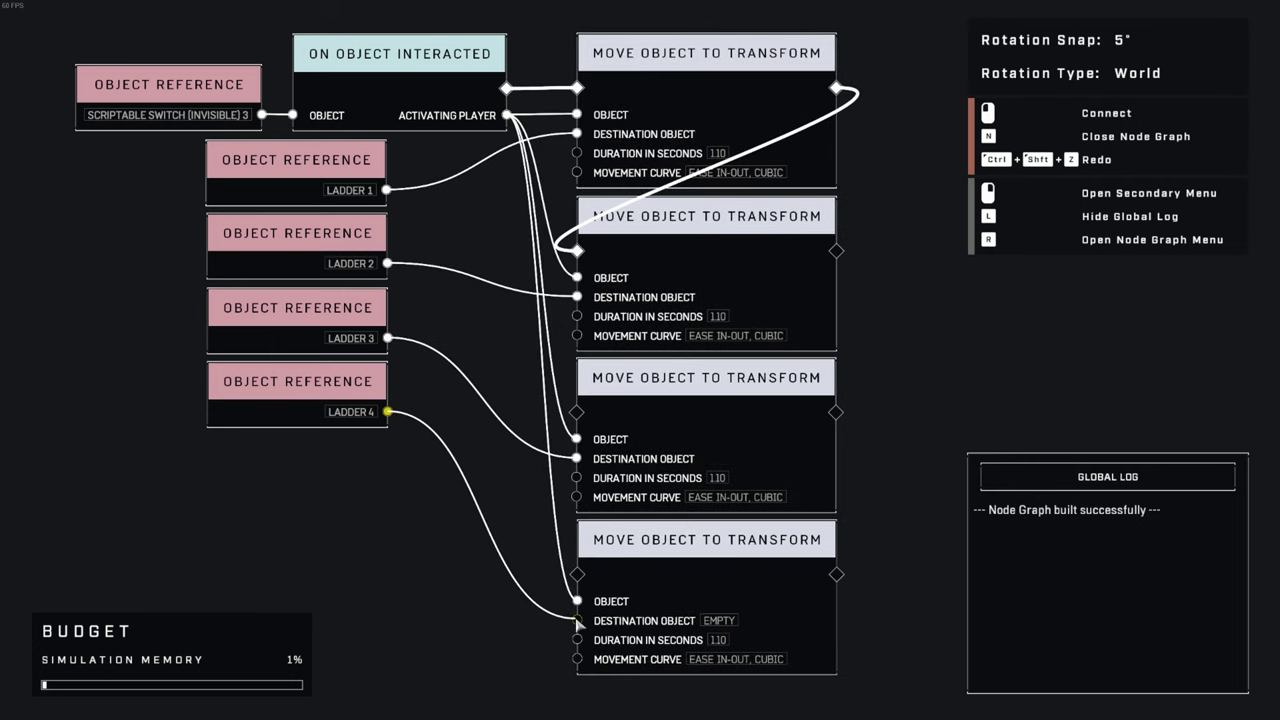
# - Link the execution flow from the second move node to the third and from the third to the fourth
pyautogui.moveTo(786, 257); pyautogui.dragTo(530, 417)
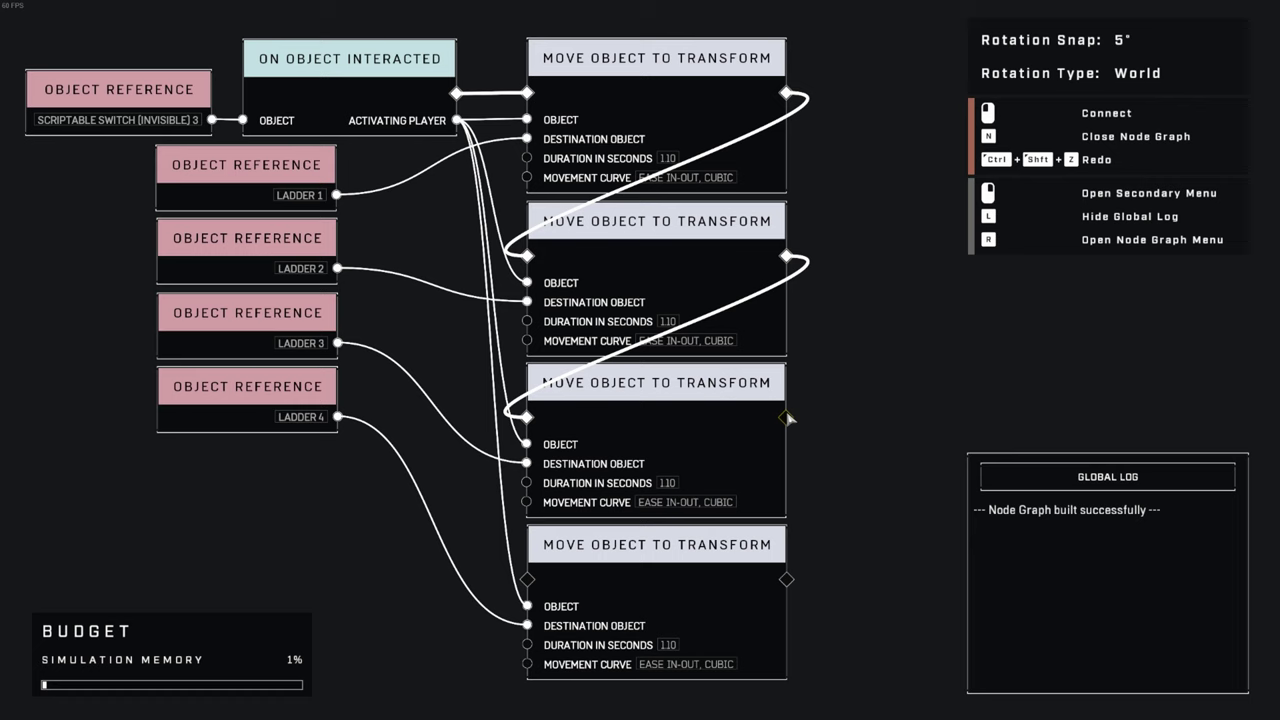
pyautogui.moveTo(786, 417); pyautogui.dragTo(528, 578)
pyautogui.moveTo(393, 443); pyautogui.dragTo(461, 460, button='middle')
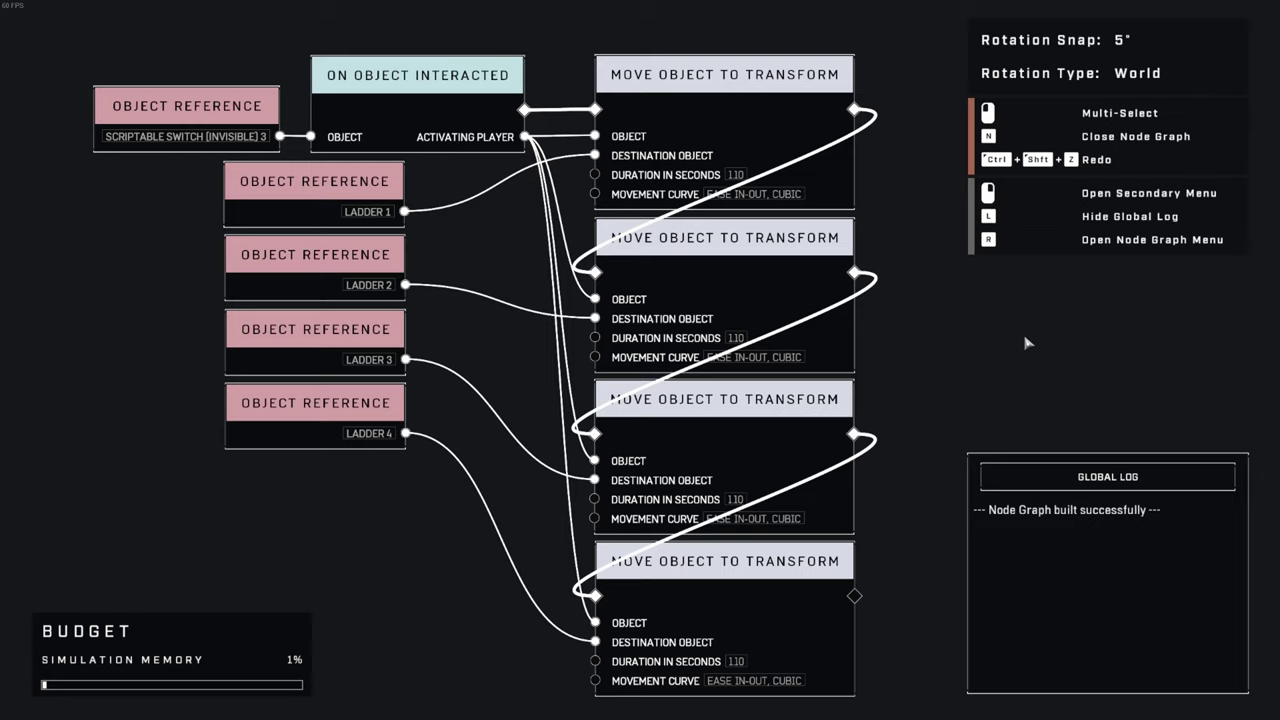
# - Close the node graph and playtest the ladder by activating the switch at the column's base
pyautogui.press('n')
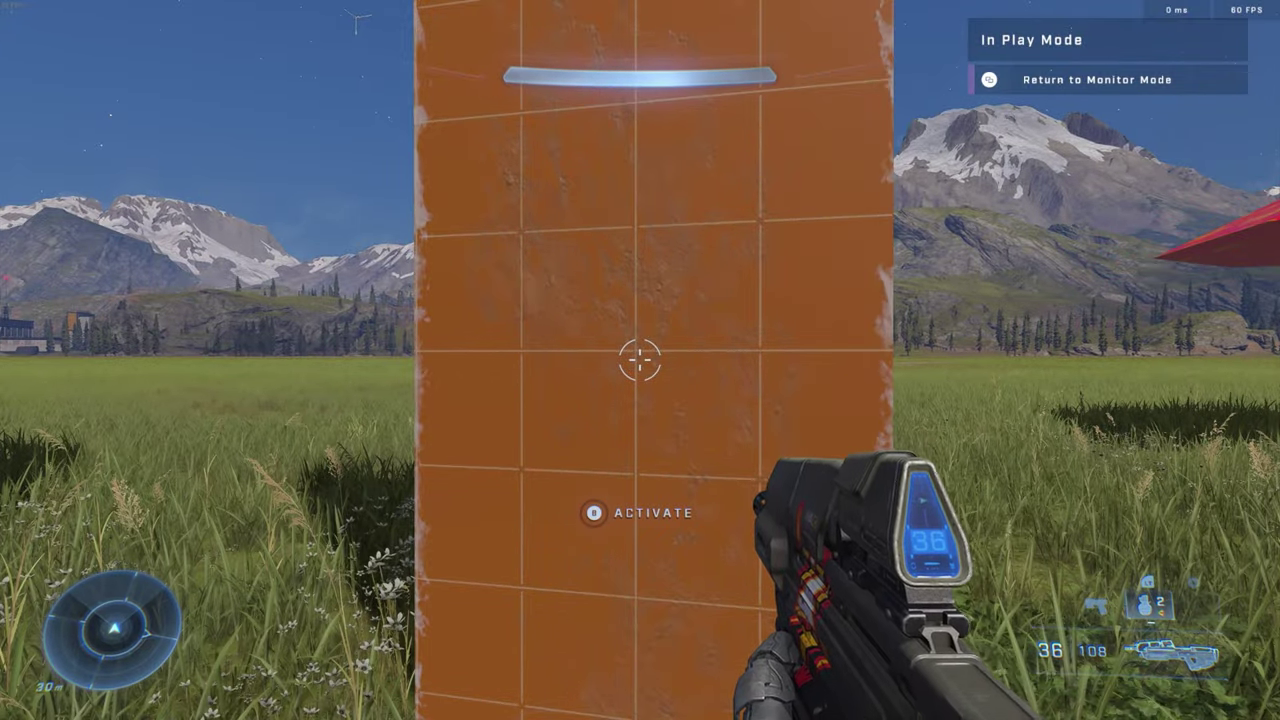
pyautogui.press('e')
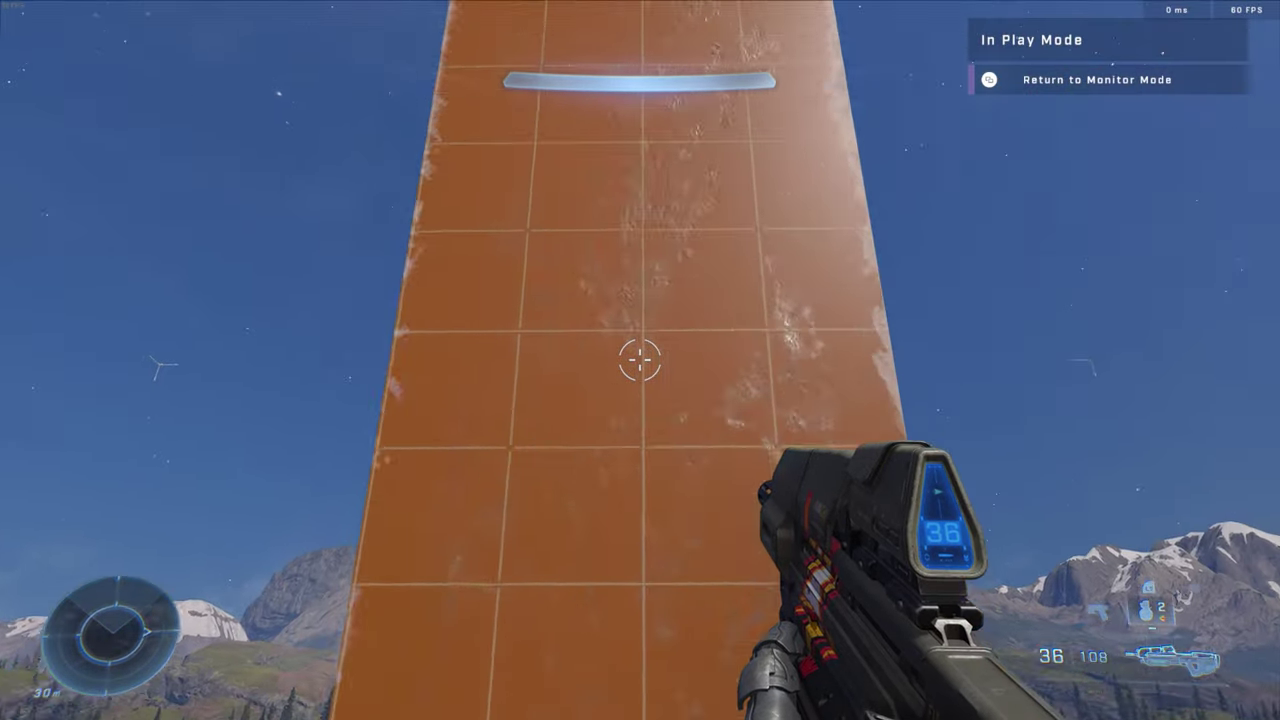